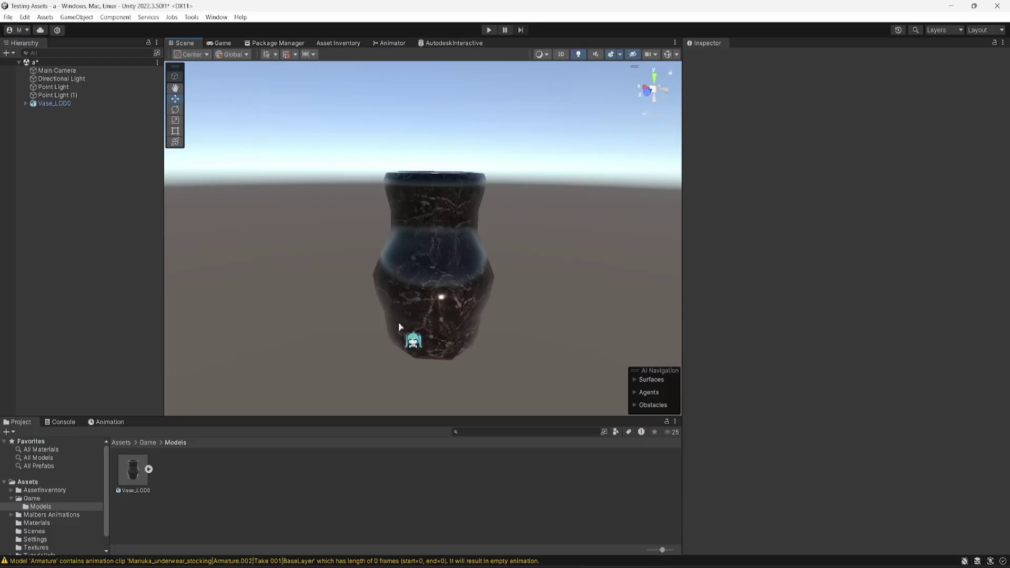
left_click_drag(399, 325, 514, 331, "alt")
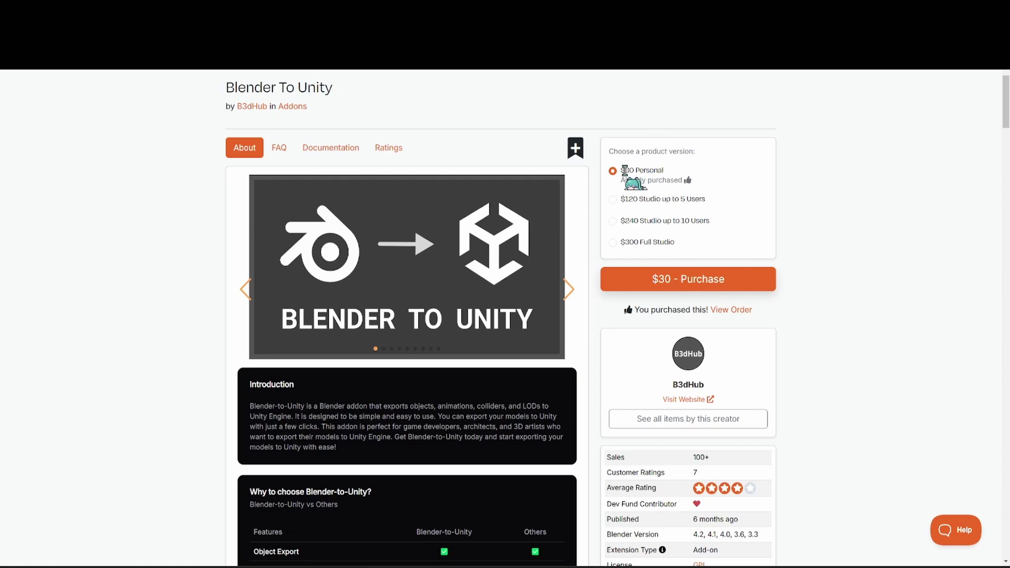
left_click_drag(625, 170, 678, 175)
left_click(845, 208)
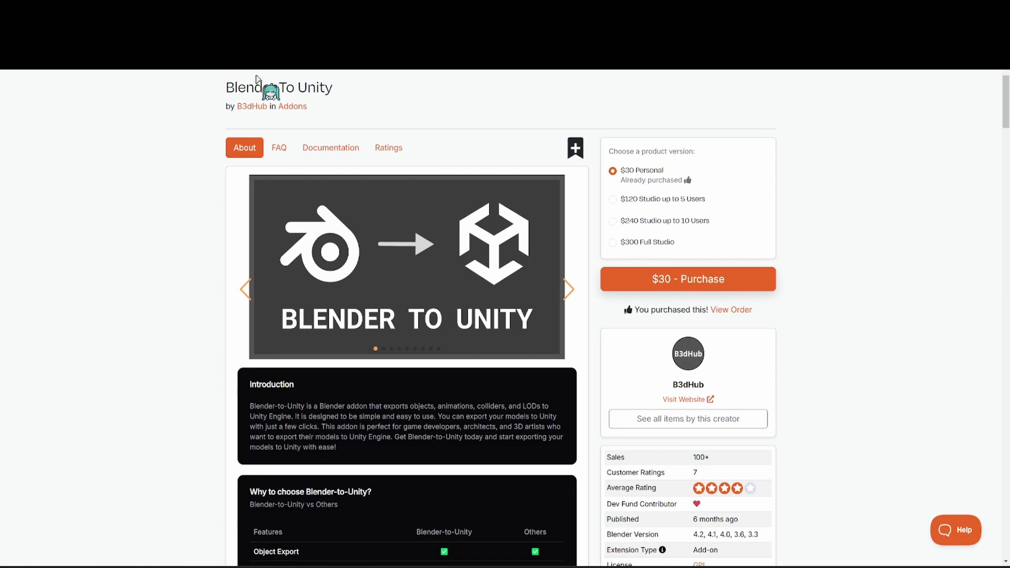
- Review the Blender To Unity product page, open the account's orders and go to the downloads for Blender To Unity Personal
scroll(537, 218, "down", 10)
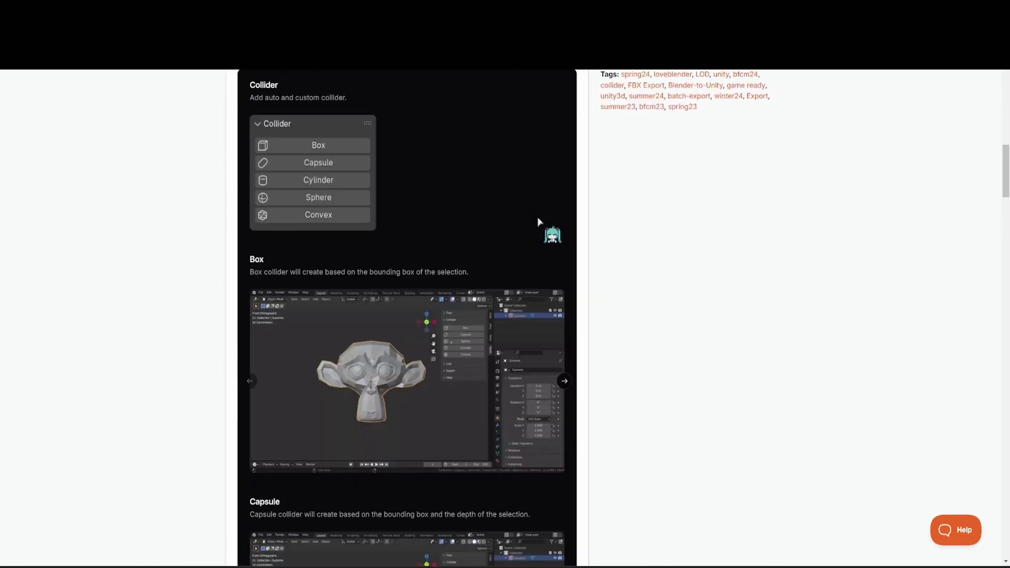
scroll(537, 219, "down", 15)
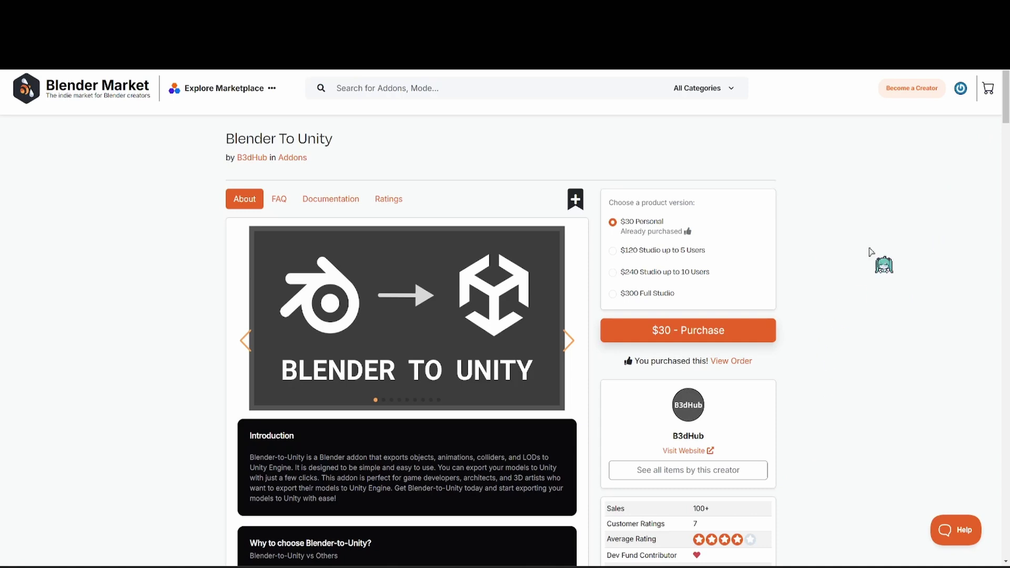
left_click(967, 93)
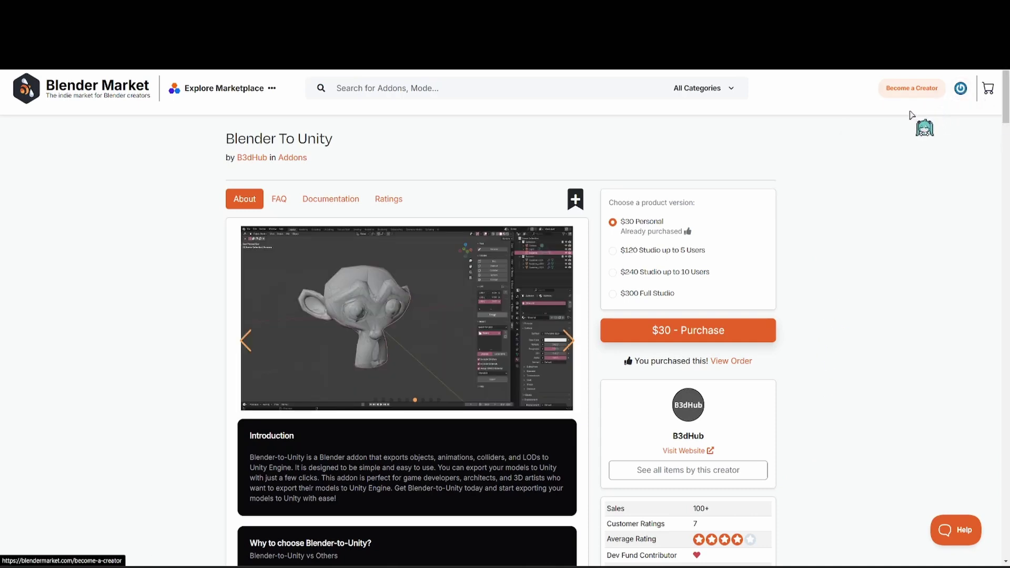
left_click(904, 146)
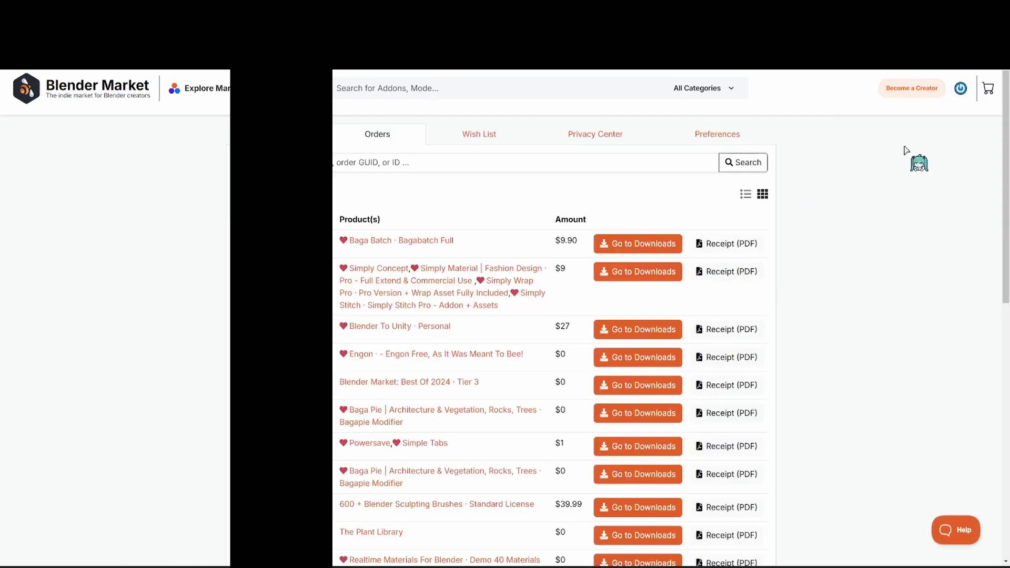
scroll(906, 148, "down", 2)
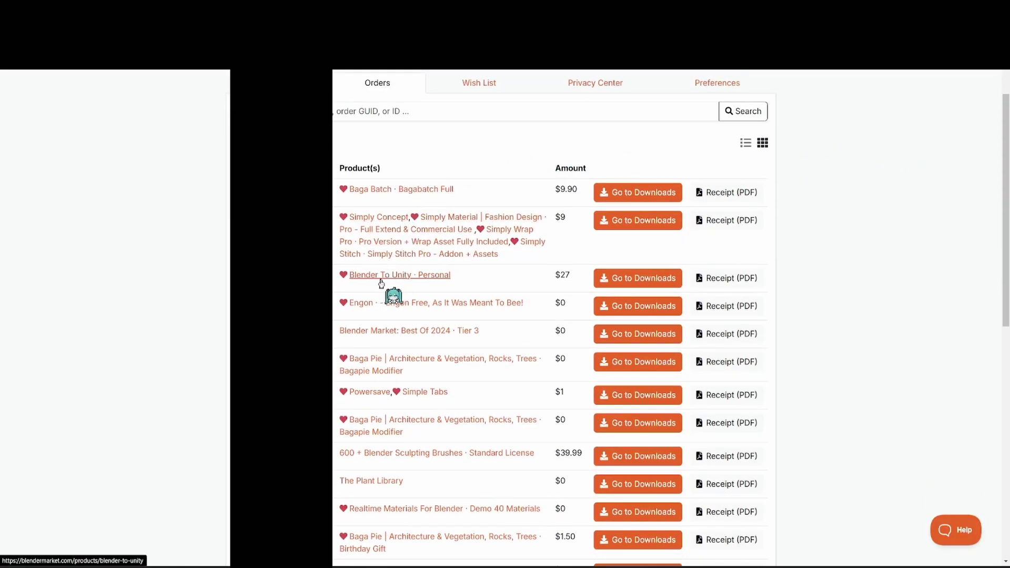
left_click(679, 280)
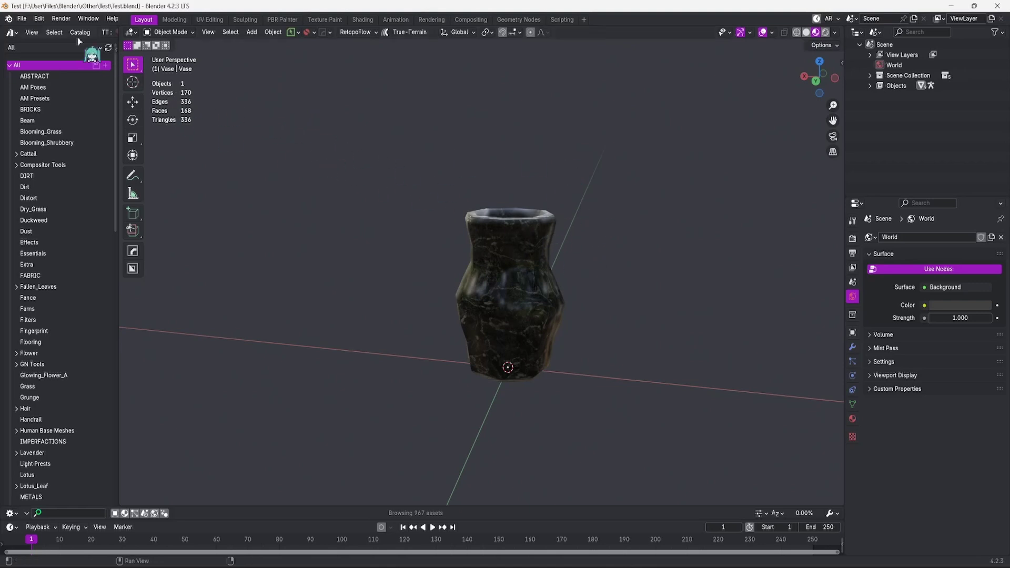
- Switch to Blender, open the add-on preferences and start installing an add-on from disk
left_click(41, 18)
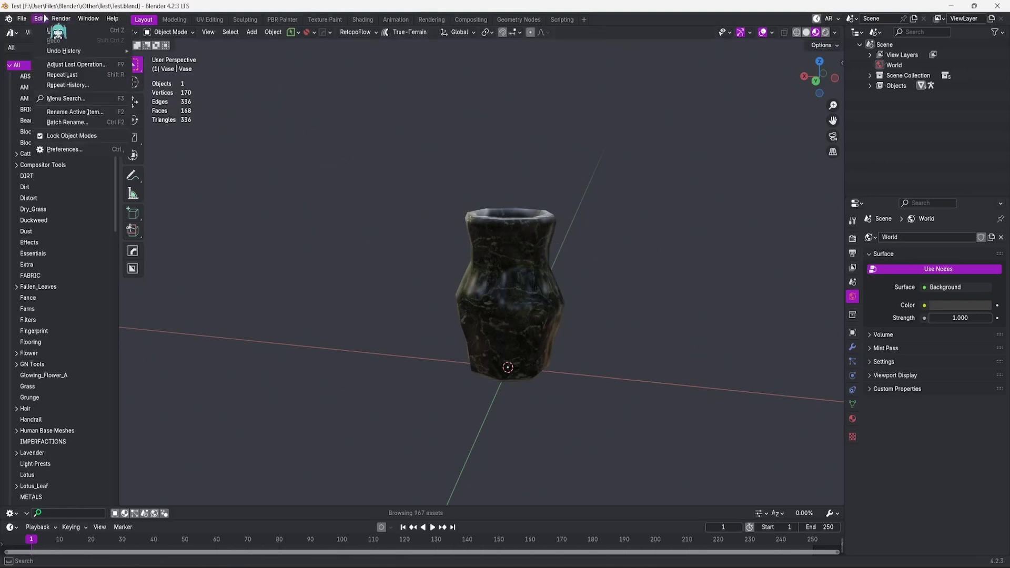
left_click(79, 150)
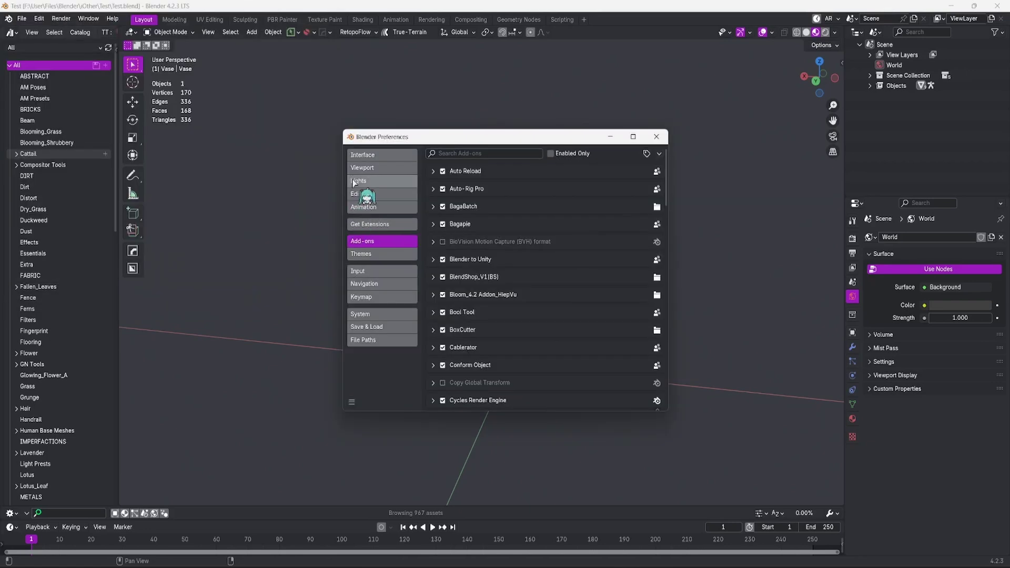
left_click(659, 155)
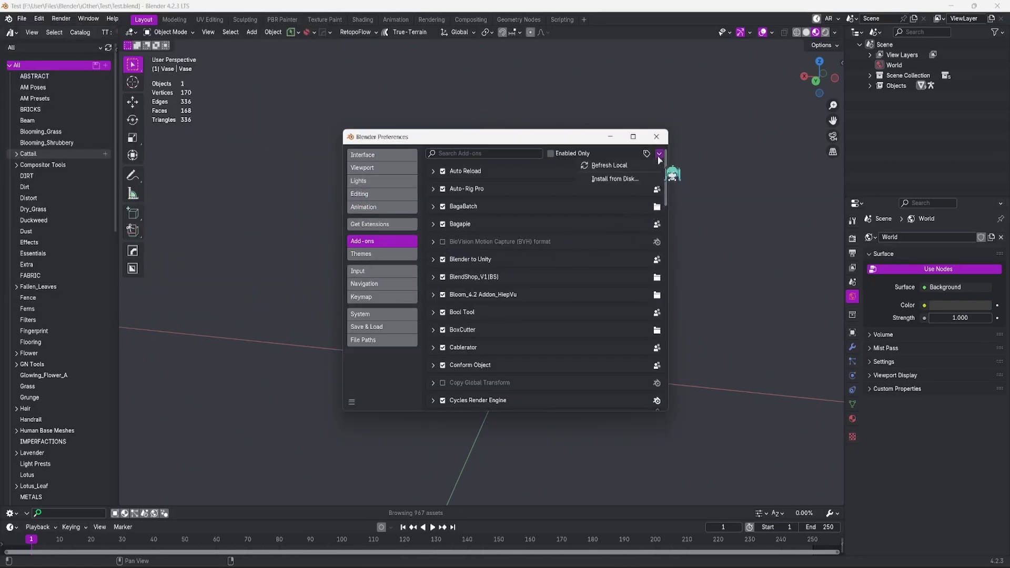
left_click(632, 182)
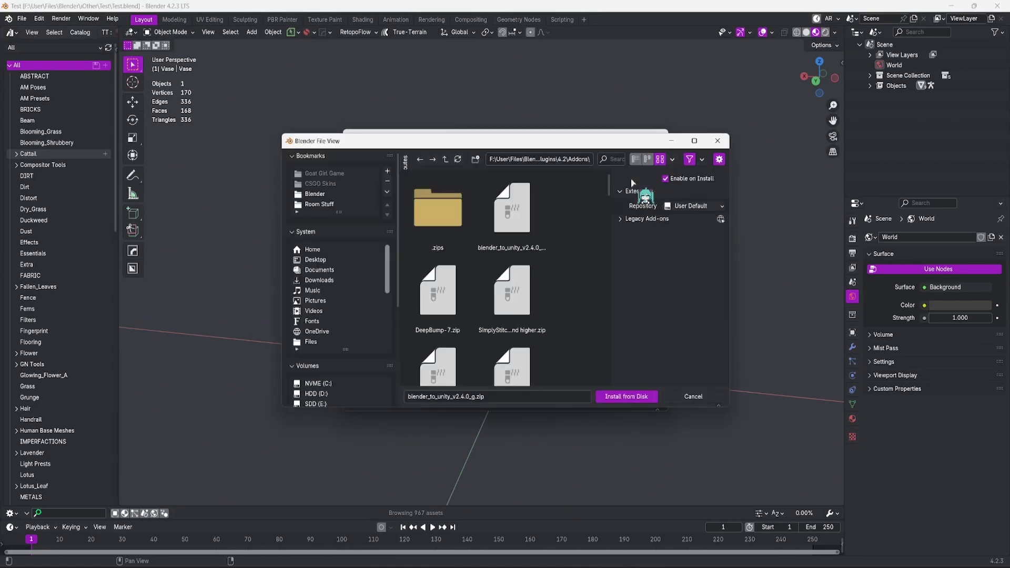
- Browse from the Blender bookmark to the 4.2 Addons folder, pick blender_to_unity_v2.4.0_g.zip, and leave the file browser without installing it
left_click(315, 194)
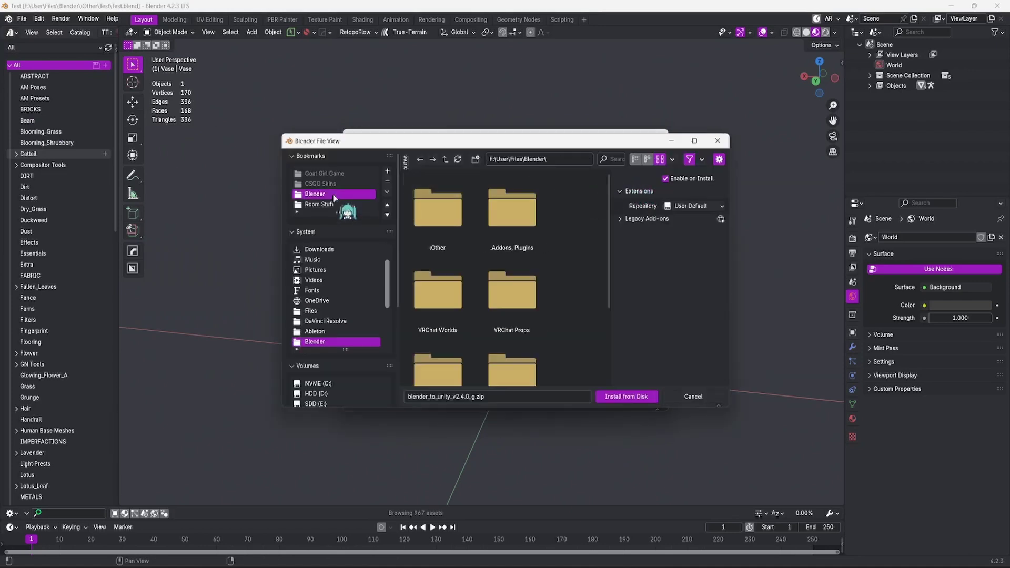
left_click(525, 218)
double_click(496, 225)
double_click(456, 204)
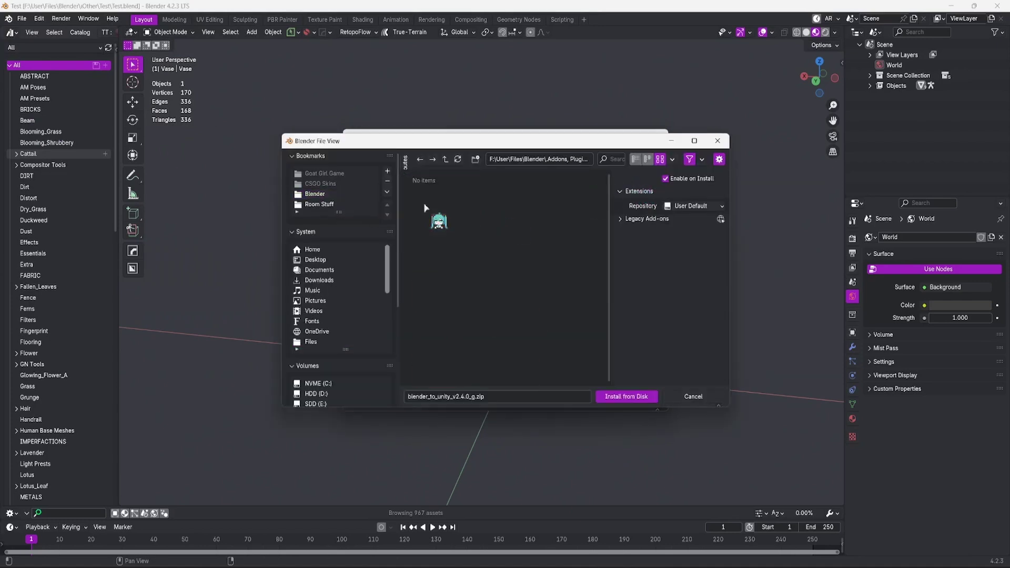
double_click(460, 234)
left_click(512, 211)
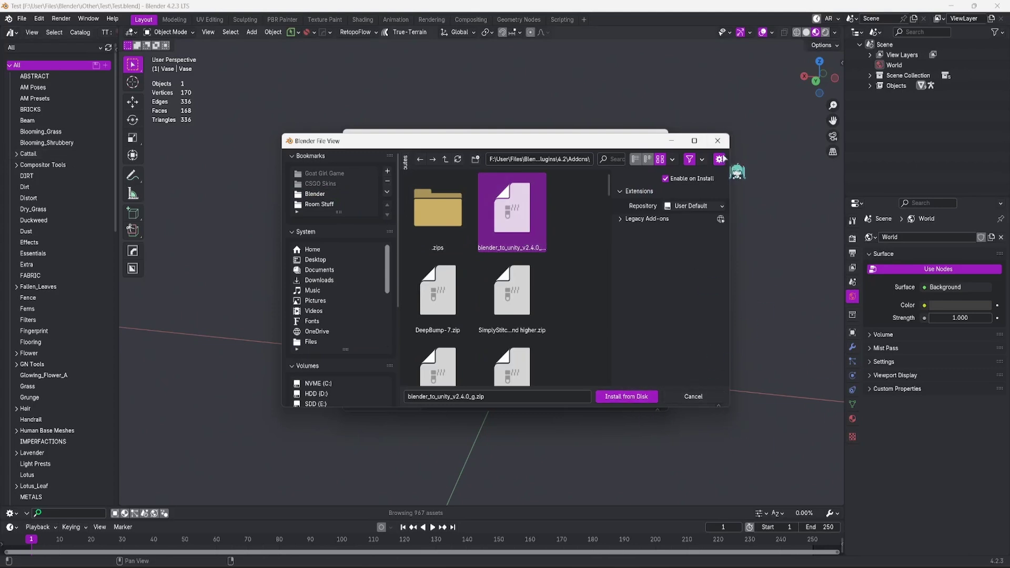
left_click(718, 140)
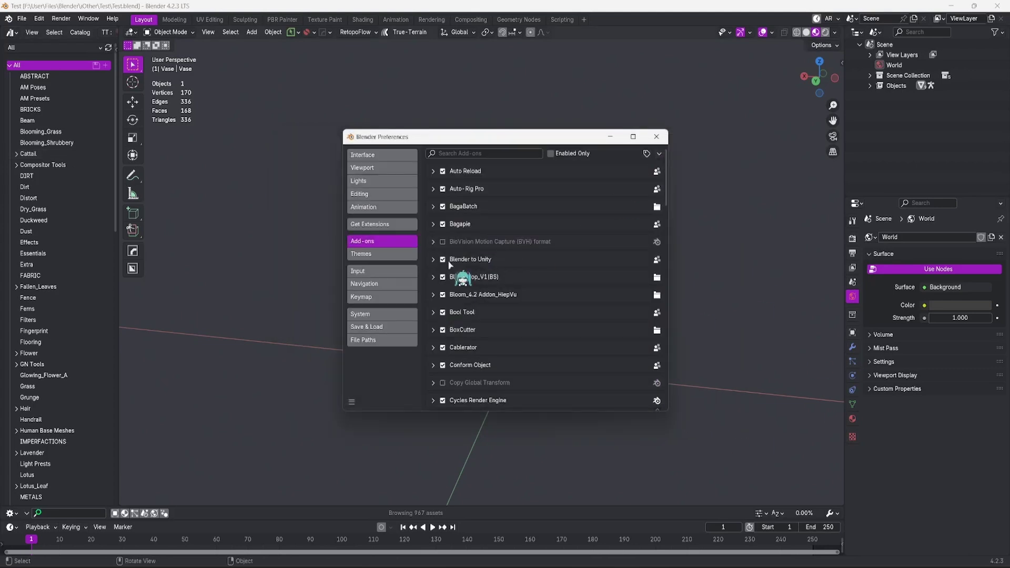
left_click(676, 263)
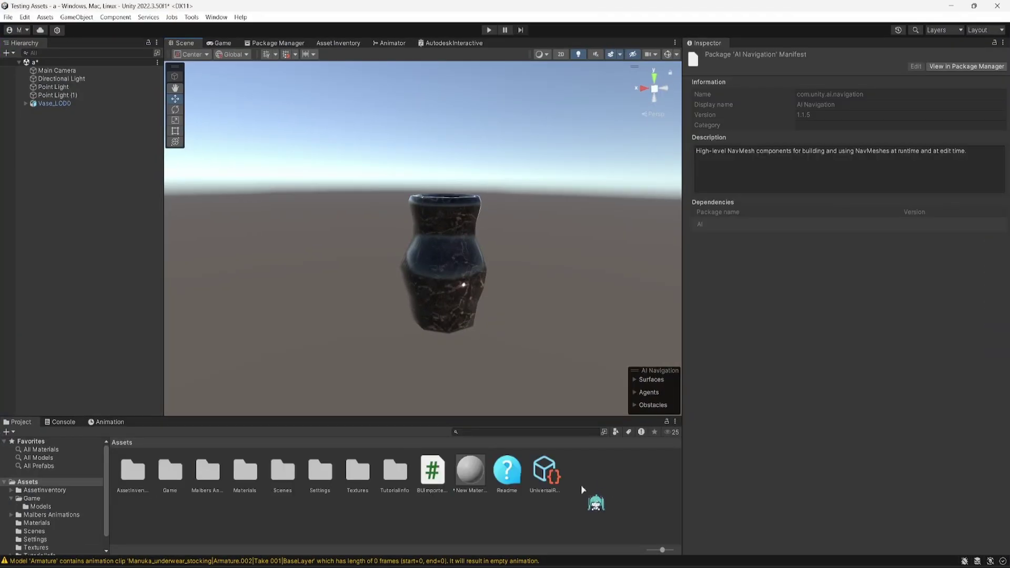
- In Unity, inspect the BUImporter_v3 script in Assets and list the Unity Registry packages in the Package Manager
left_click(430, 474)
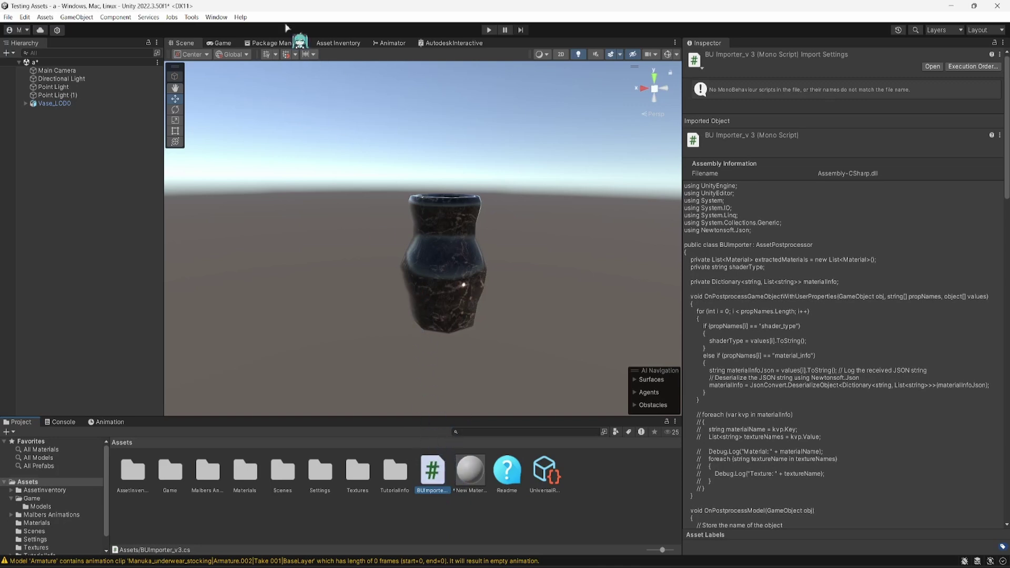
left_click(216, 17)
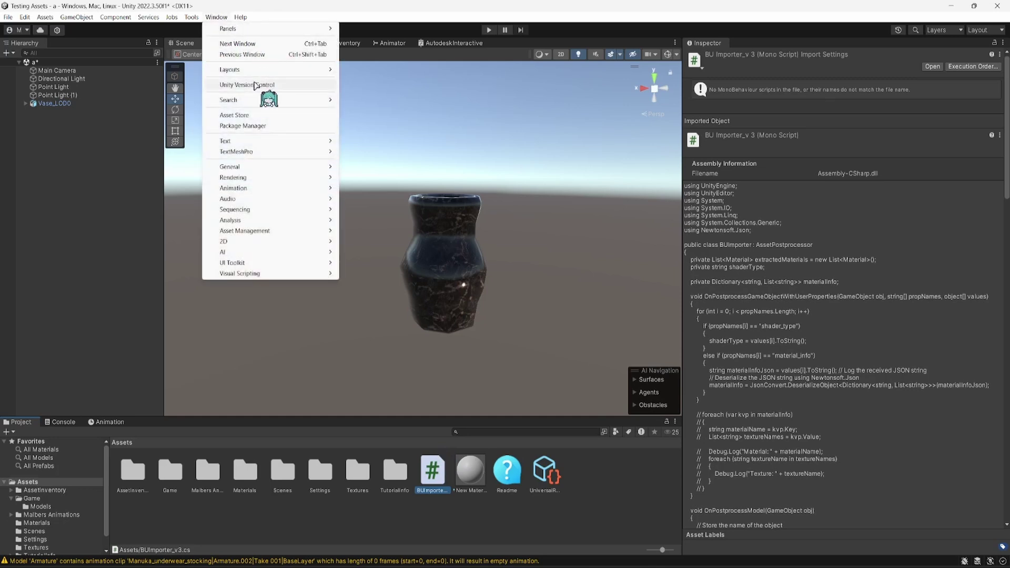
left_click(258, 126)
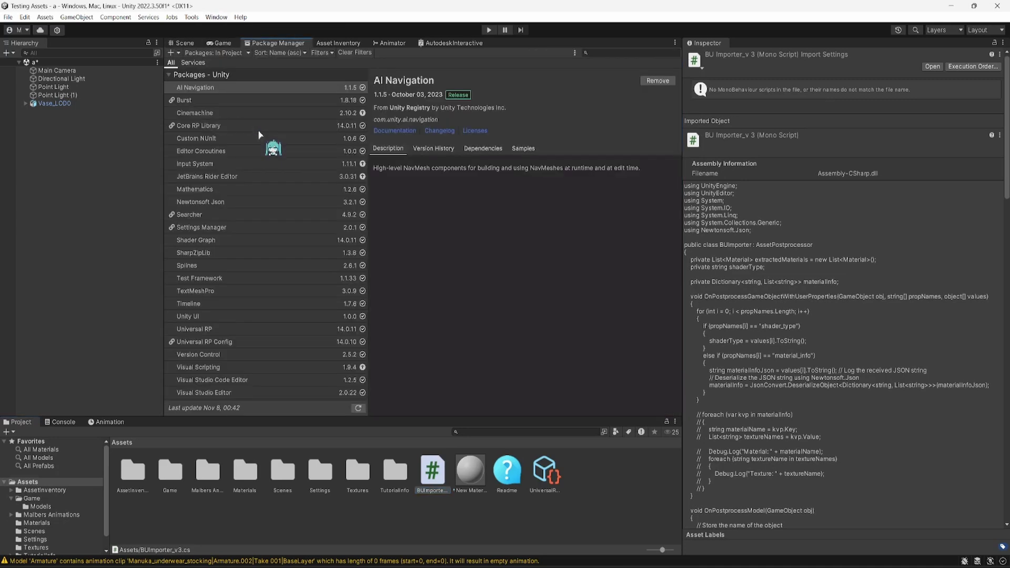
left_click(216, 52)
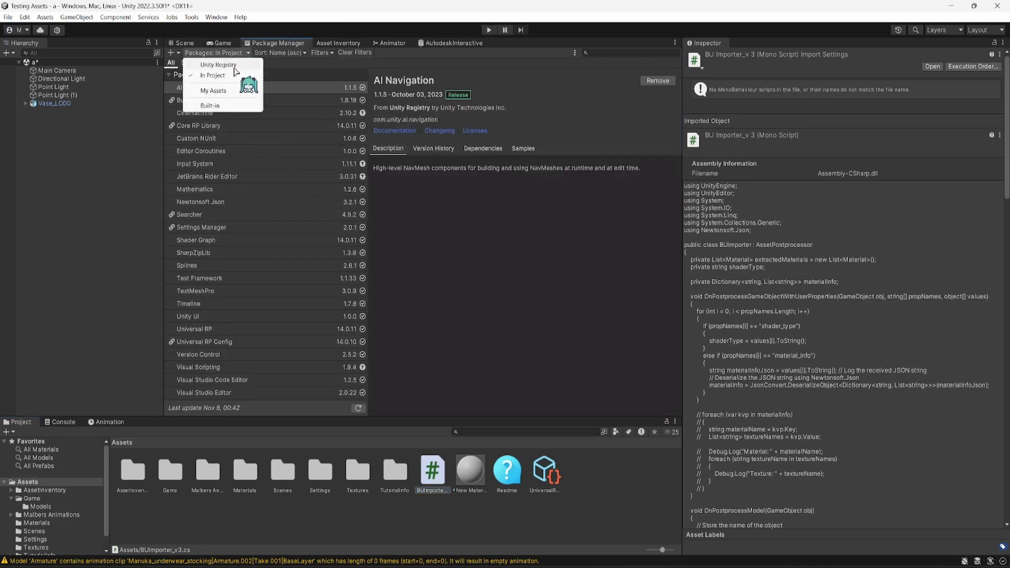
left_click(234, 66)
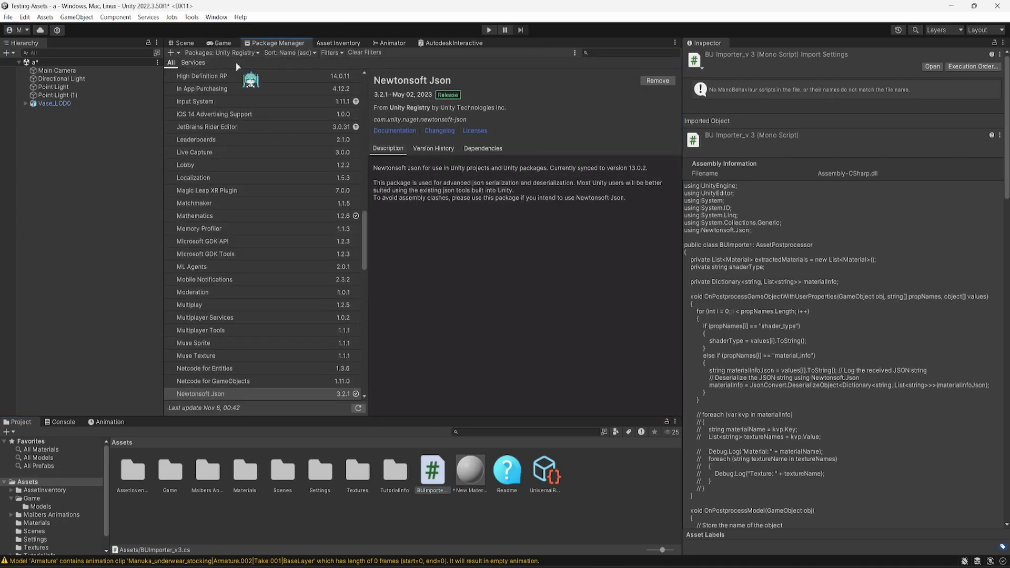
- Search the registry packages for "newton", view the Newtonsoft Json package's details, and return to the scene
left_click(646, 53)
type("nm")
key("BackSpace")
key("BackSpace")
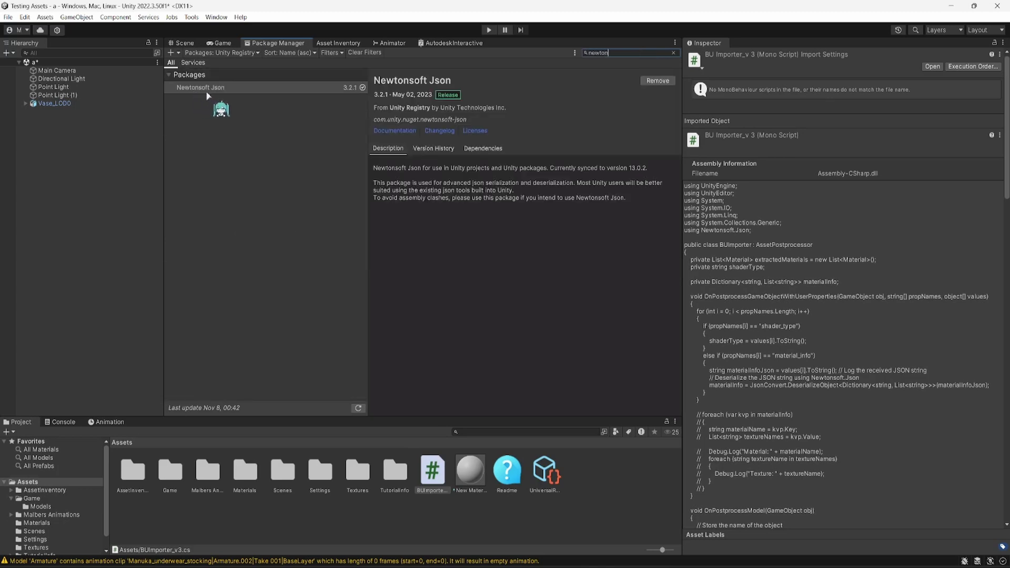
left_click(234, 89)
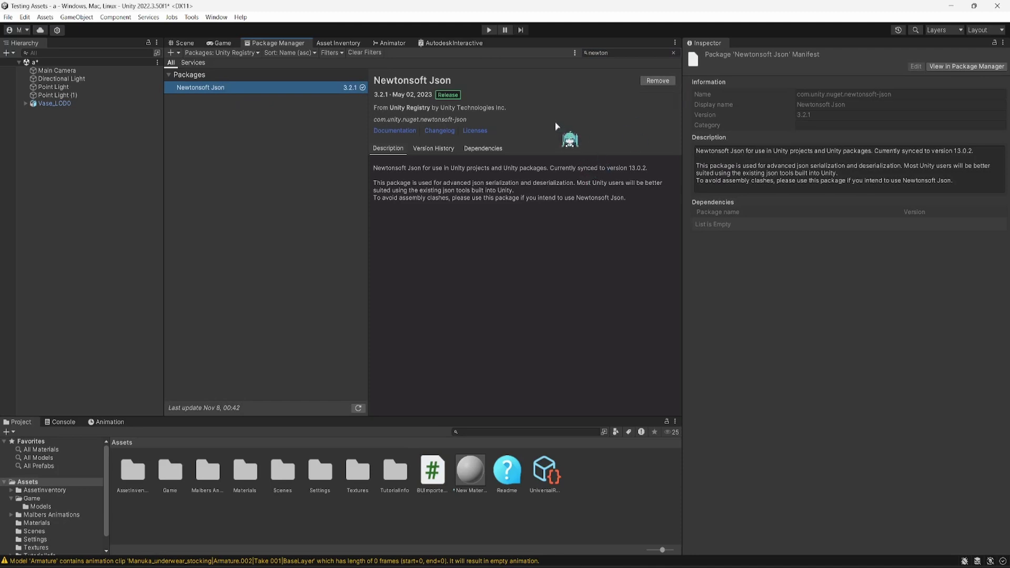
left_click(182, 43)
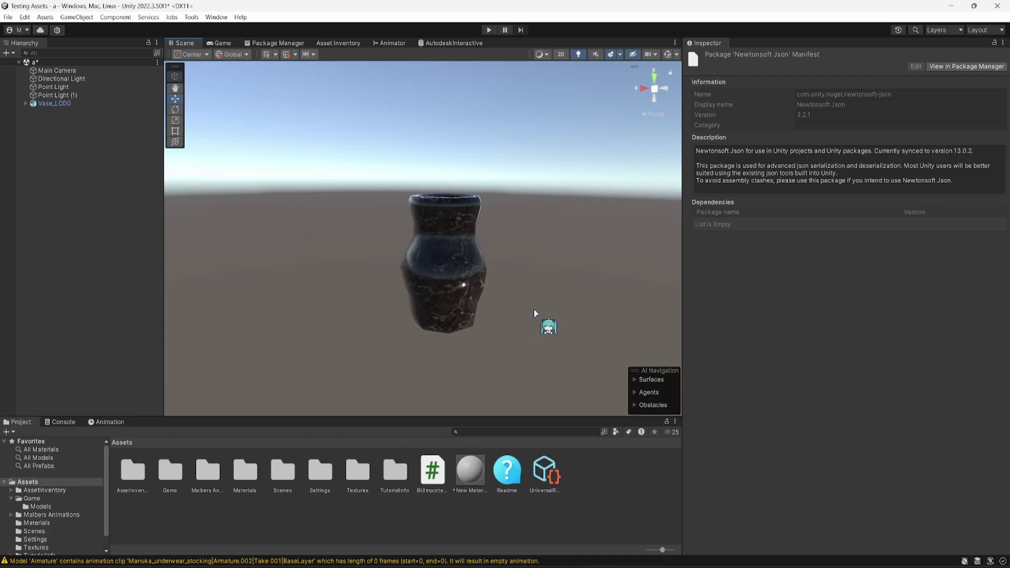
- Switch to Blender and display the Blender to Unity add-on's tools beside the viewport
left_click(950, 6)
middle_click_drag(554, 261, 595, 258, "shift")
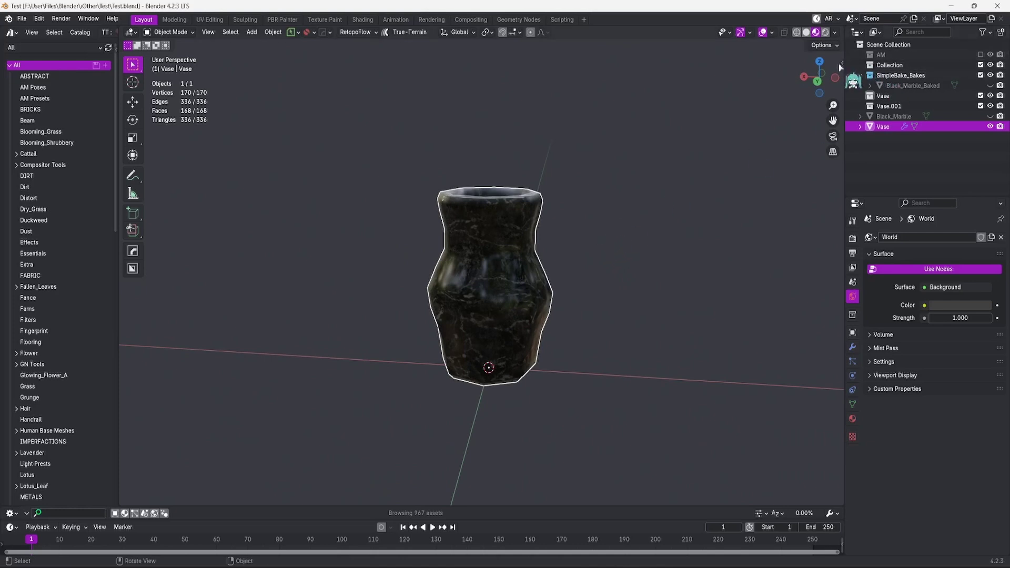
key("n")
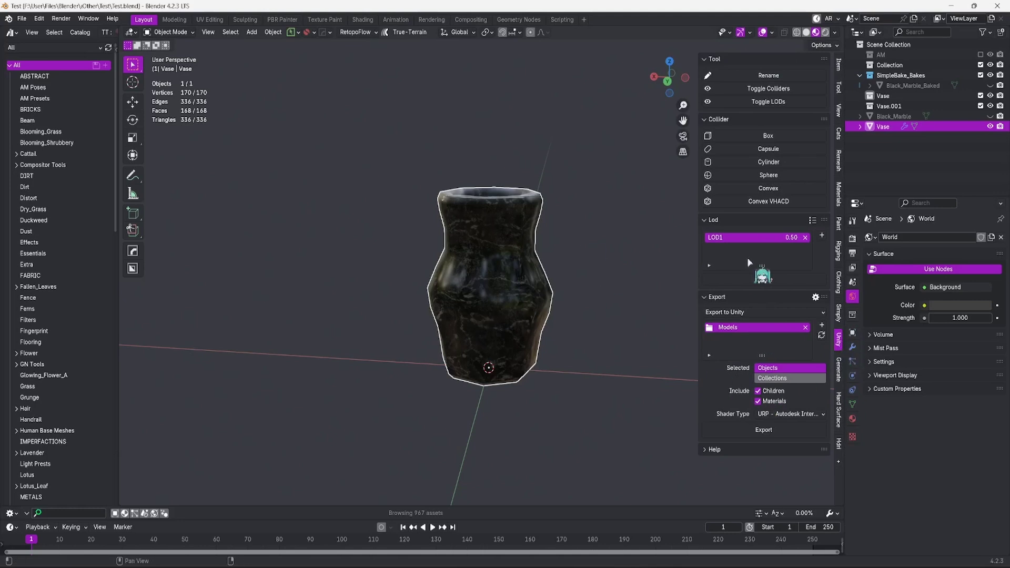
middle_click_drag(593, 268, 569, 258, "shift")
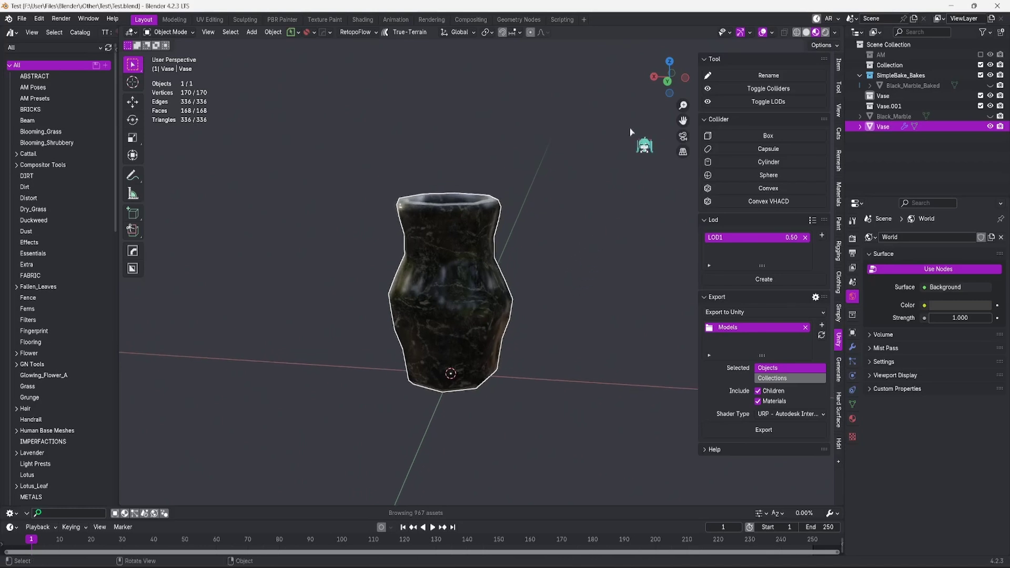
- Rename the selected vase object to "Vase 1" with the Unity add-on's Rename tool
middle_click_drag(599, 159, 594, 175, "shift")
left_click(747, 75)
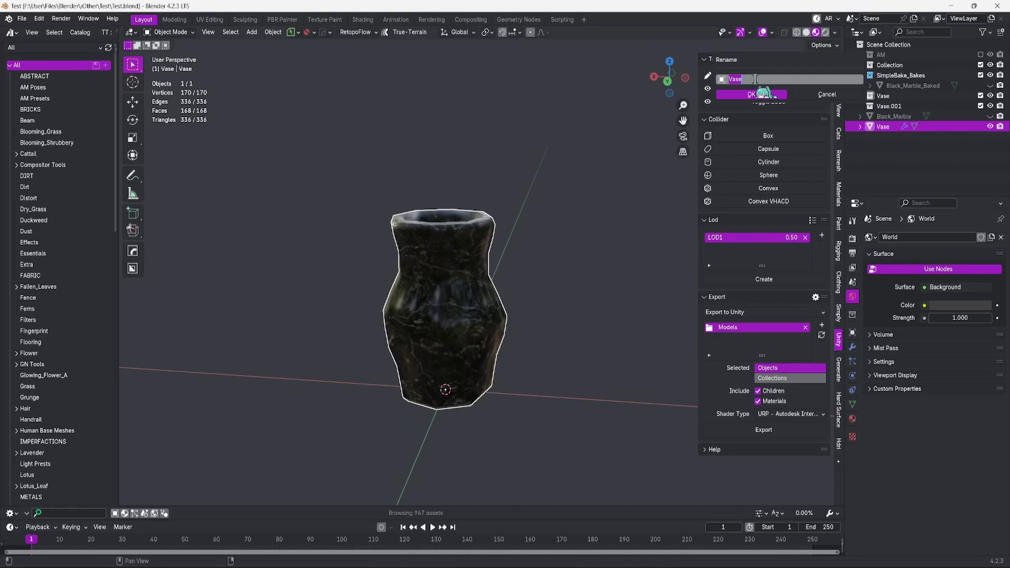
type("1")
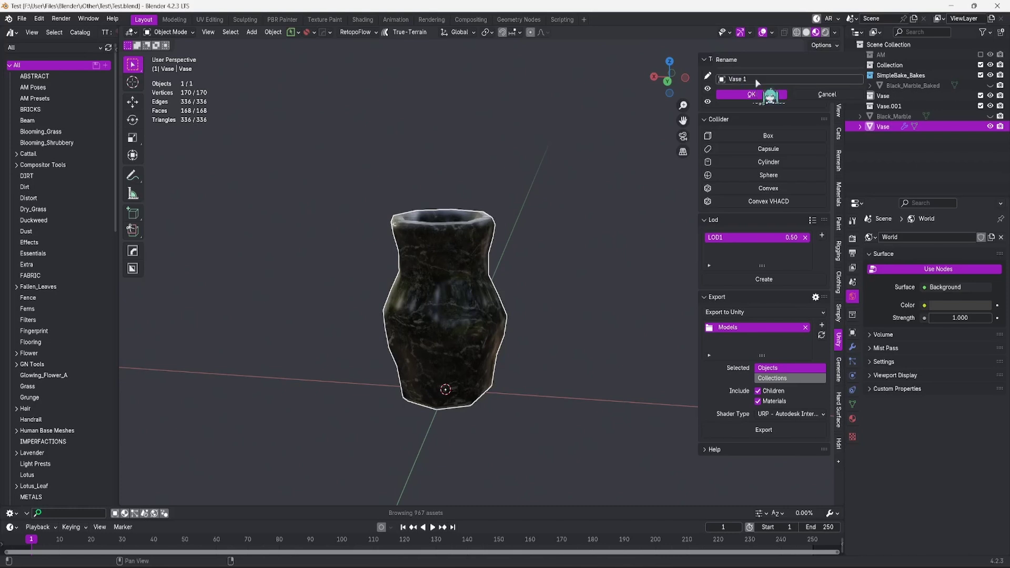
left_click(753, 95)
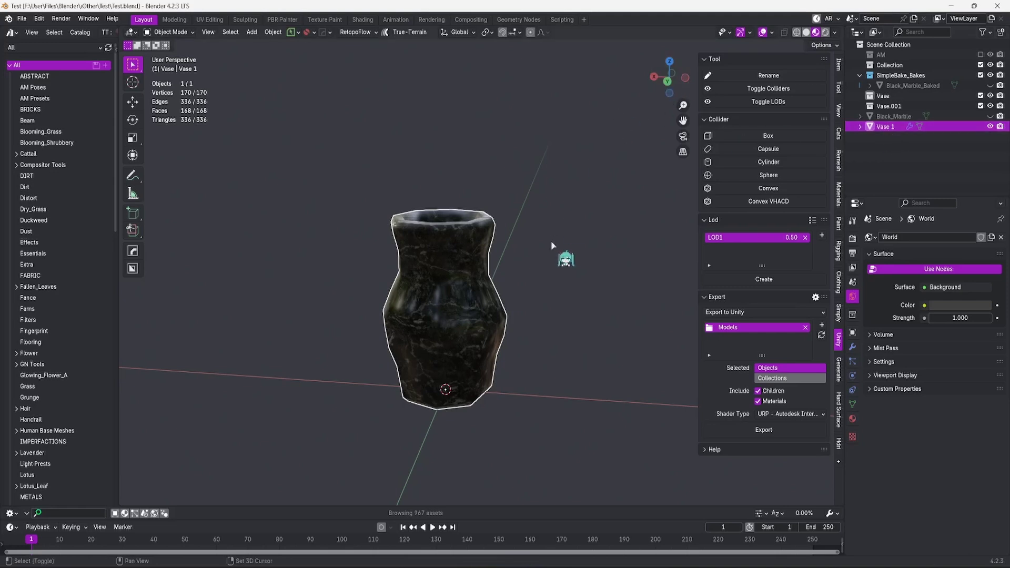
- Add box, capsule, cylinder, sphere and convex colliders to the vase with the Unity add-on
middle_click_drag(588, 114, 603, 111, "shift")
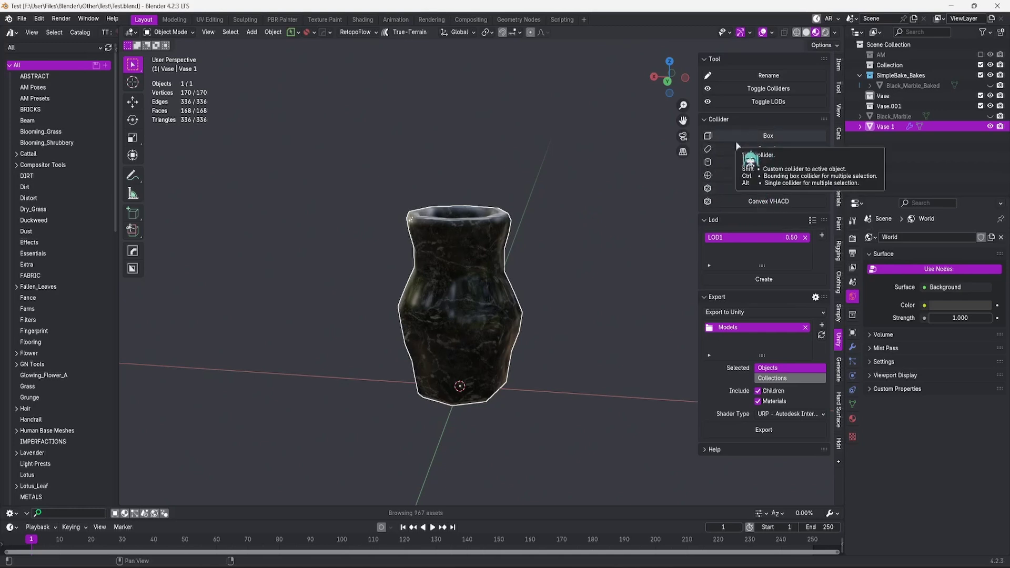
left_click(764, 136)
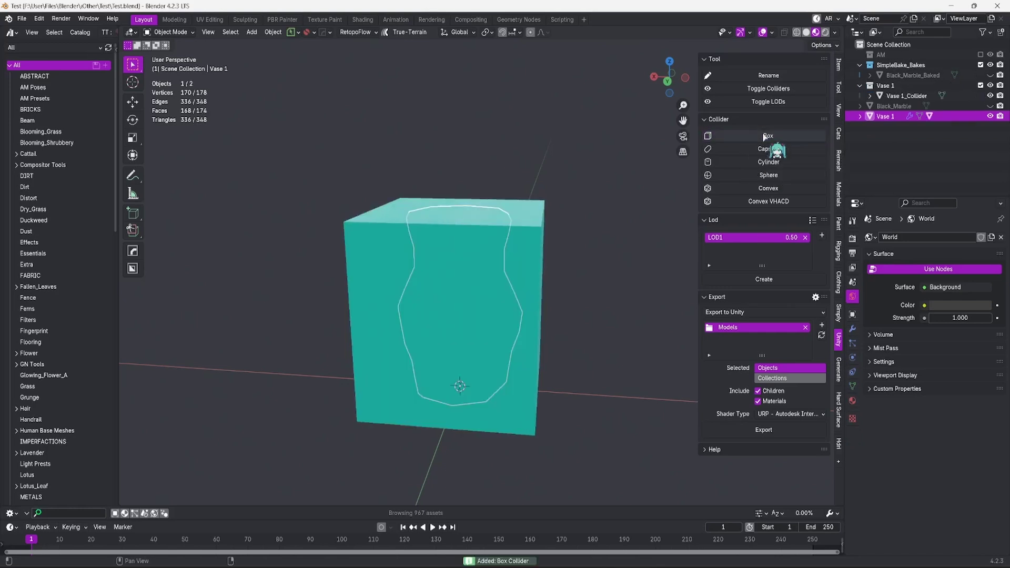
left_click(775, 150)
left_click(778, 162)
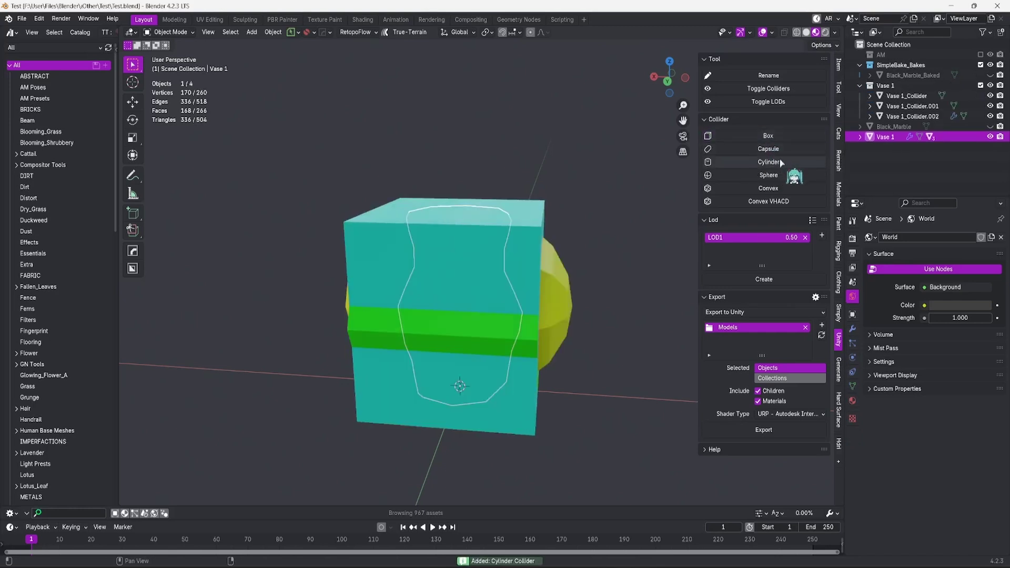
left_click(779, 176)
left_click(780, 187)
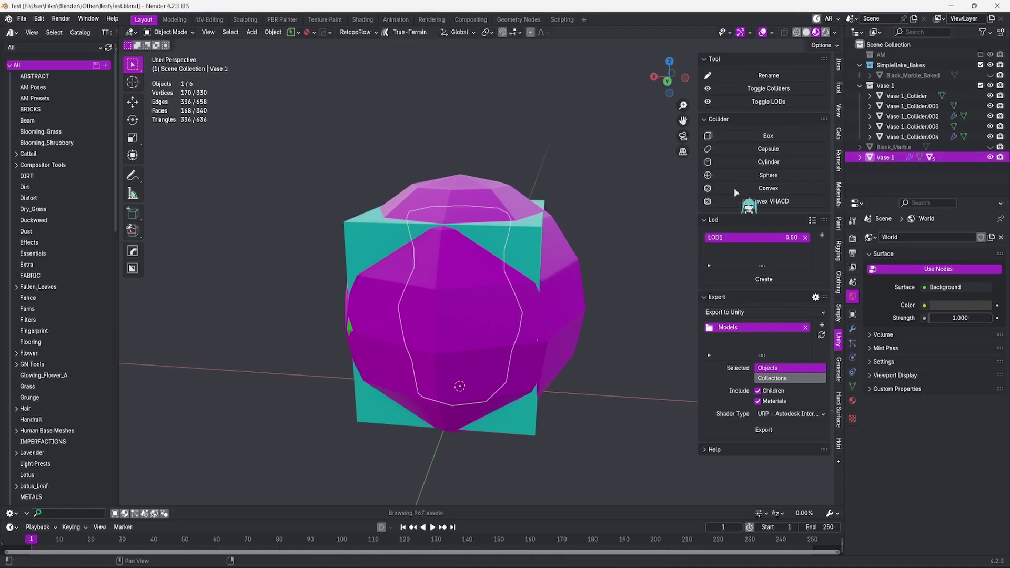
- Toggle the visibility of the vase's colliders off and on with the Unity add-on, leaving them hidden
left_click(787, 91)
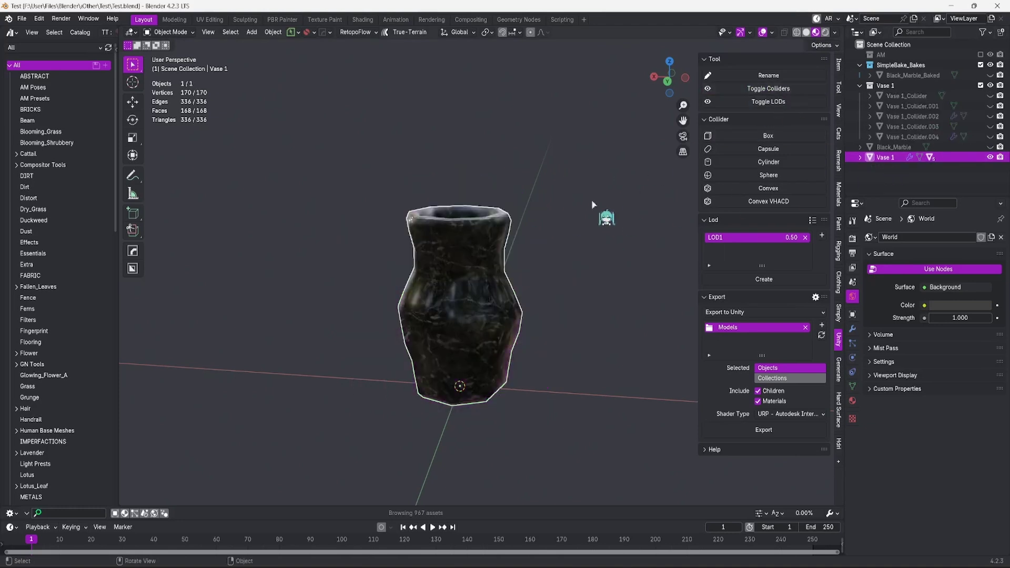
left_click(806, 91)
left_click(806, 91)
left_click(806, 91)
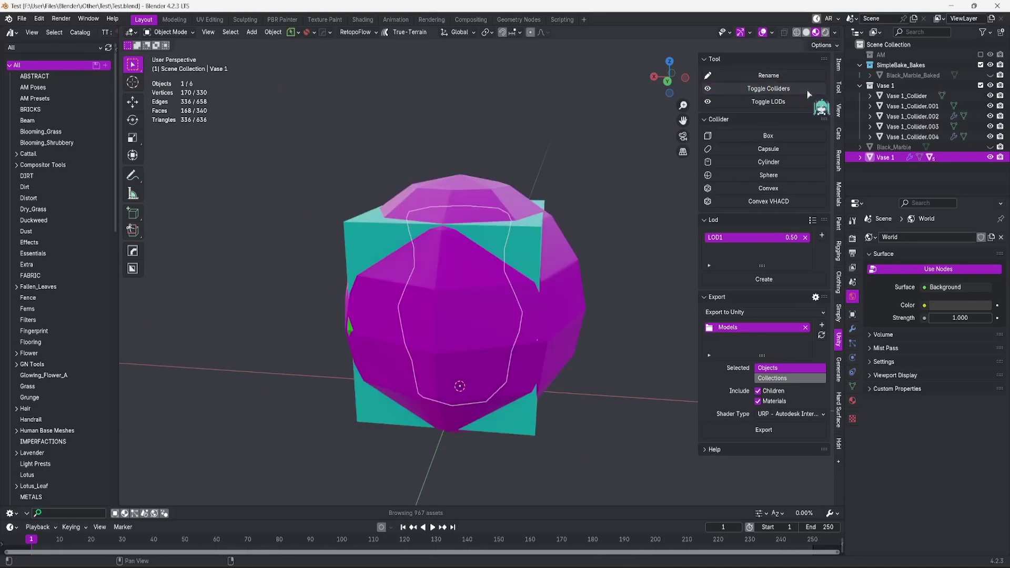
left_click(806, 91)
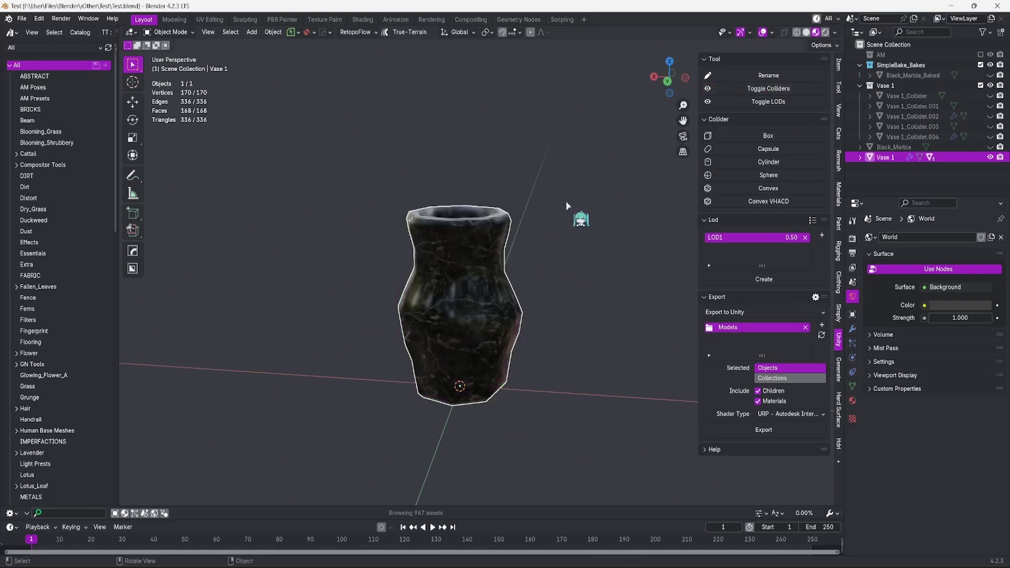
left_click(747, 91)
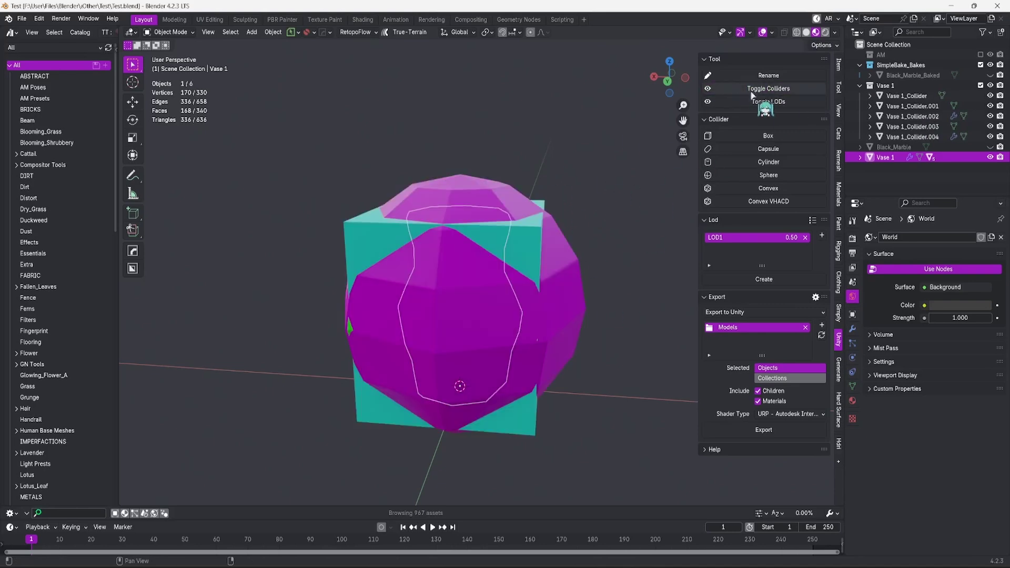
left_click(751, 90)
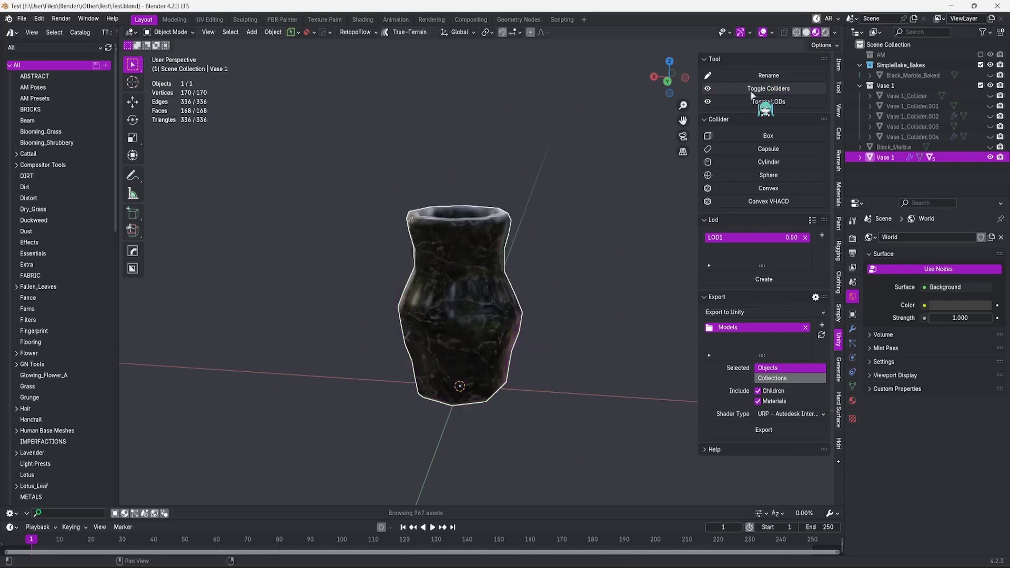
- Delete all of the vase's colliders with the Unity add-on's Toggle Colliders tool and confirm the deletion
left_click(787, 90, "alt")
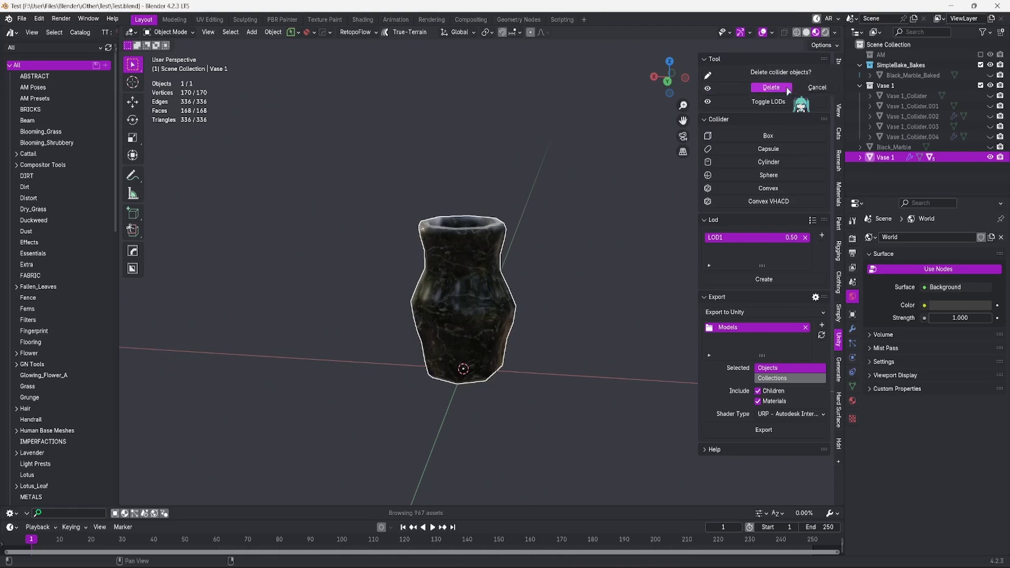
left_click(787, 88)
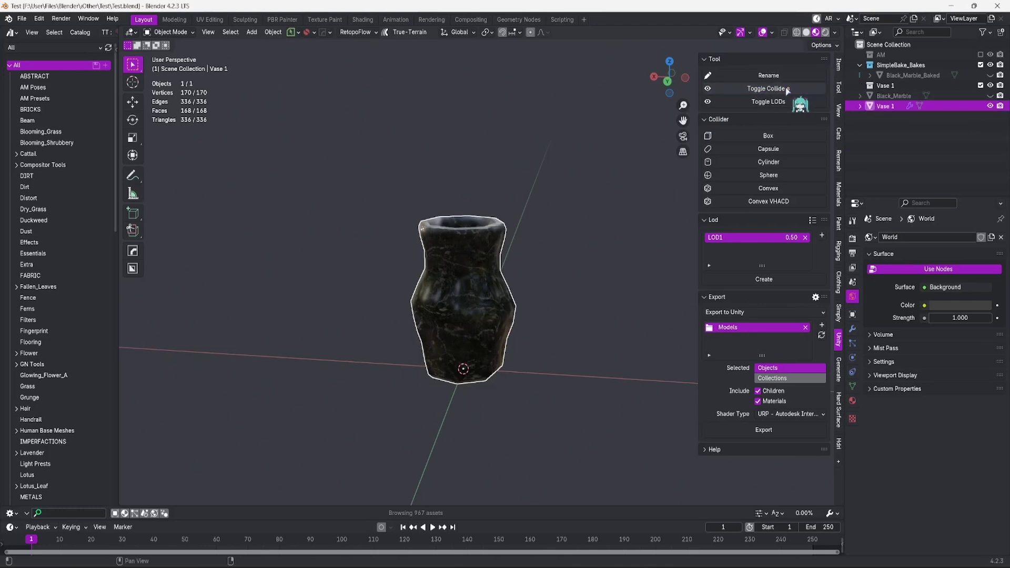
left_click(787, 89)
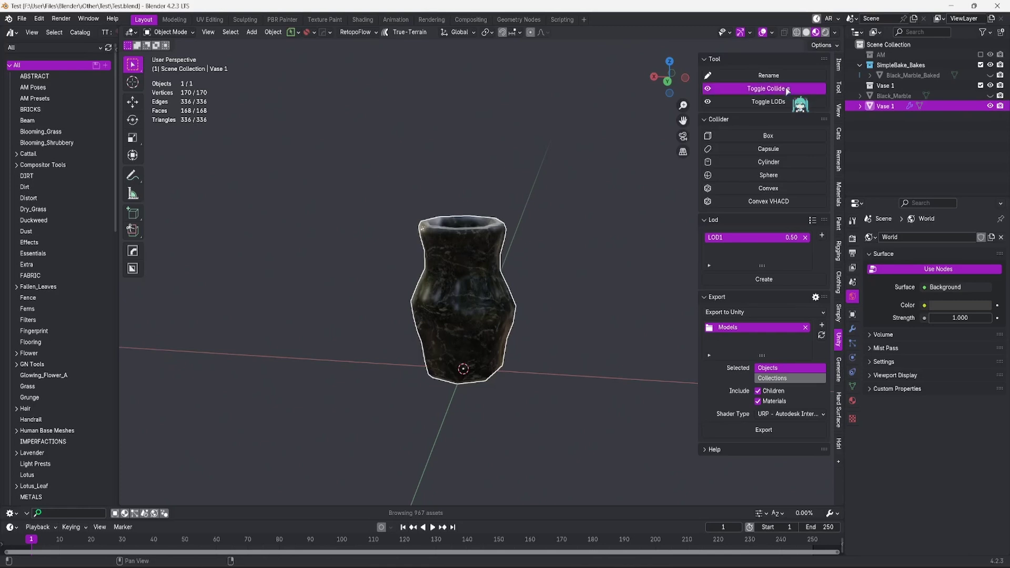
left_click(786, 89)
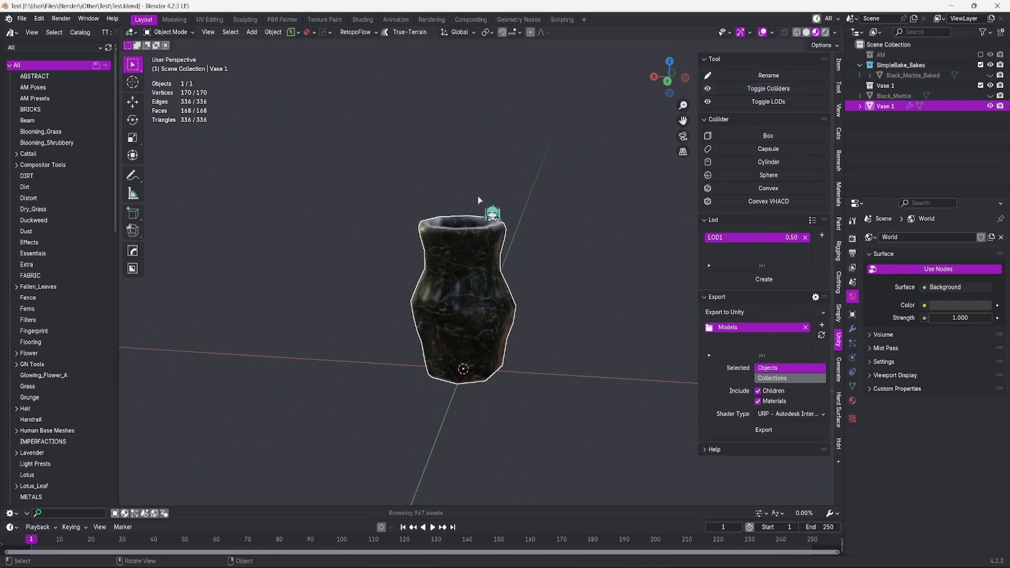
- Generate Convex VHACD colliders for the vase with the output hull count set to 5
middle_click_drag(478, 200, 491, 209, "shift")
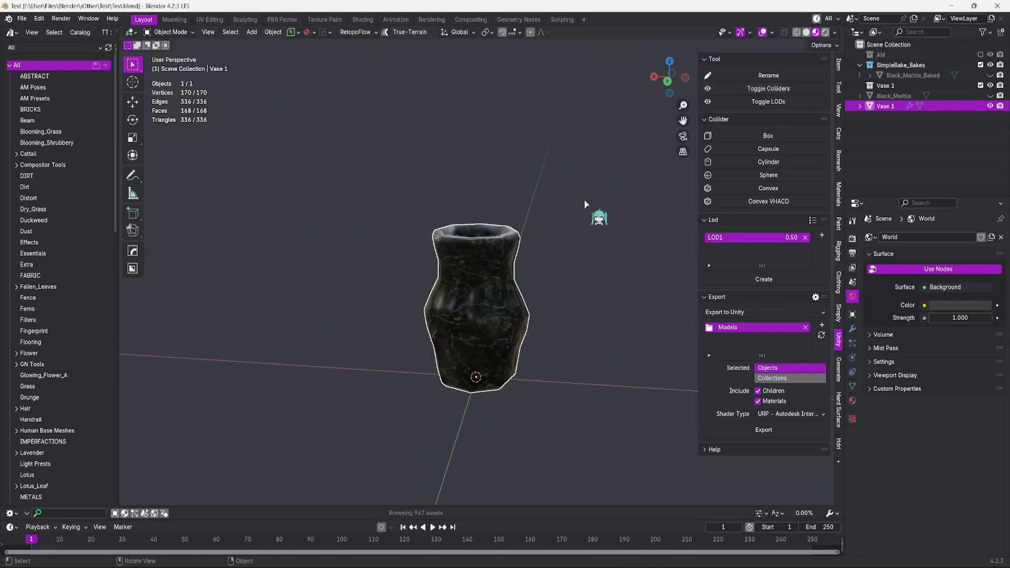
left_click(753, 205)
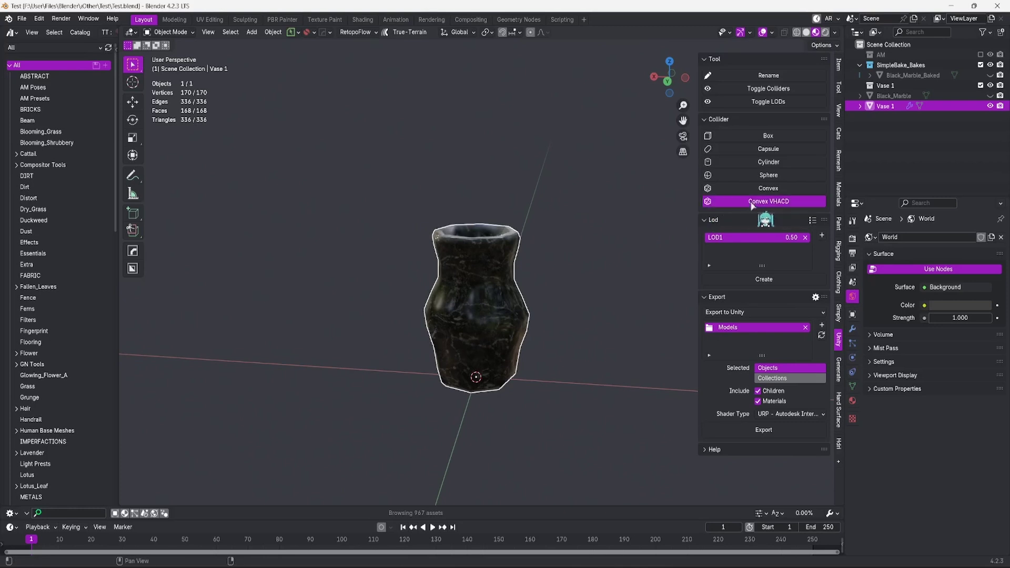
left_click(795, 253)
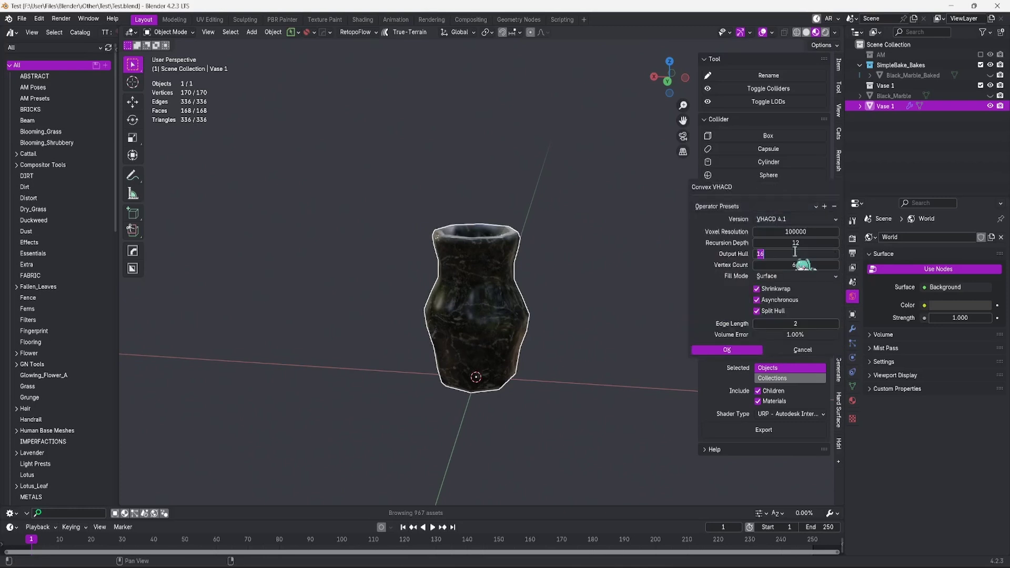
type("5")
key("Return")
left_click(728, 350)
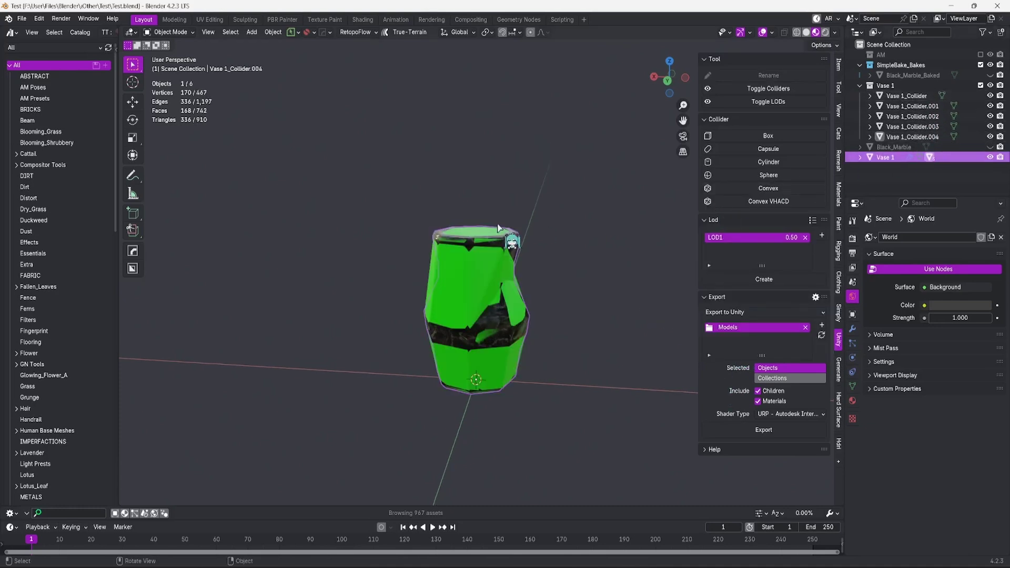
- Replace the vase's VHACD colliders with a single box collider and hide it
left_click(889, 156)
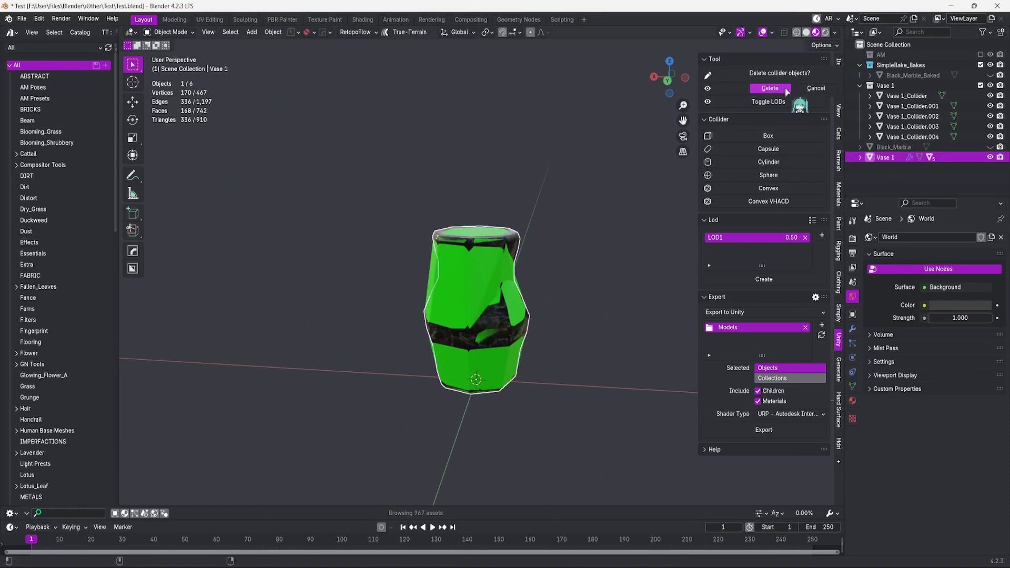
left_click(783, 90)
left_click(735, 138)
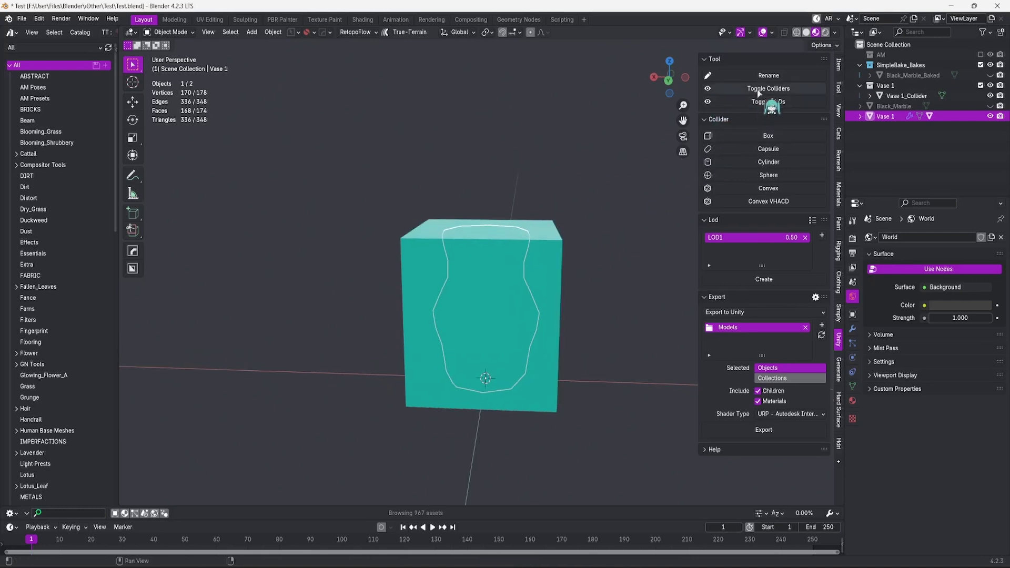
left_click(759, 92)
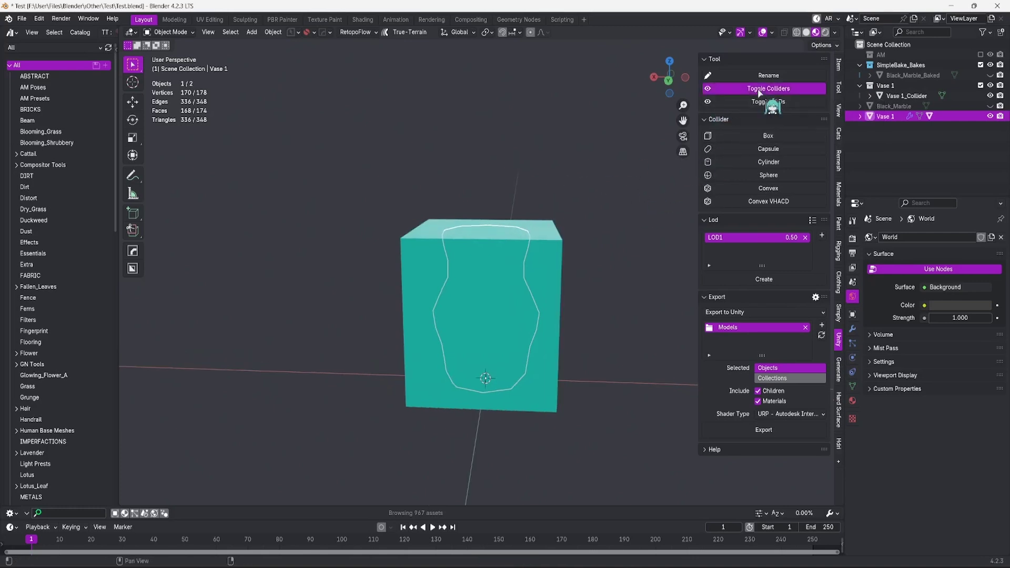
- Examine the vase close up and from far away to judge how much mesh detail each viewing distance needs
scroll(563, 263, "up", 3)
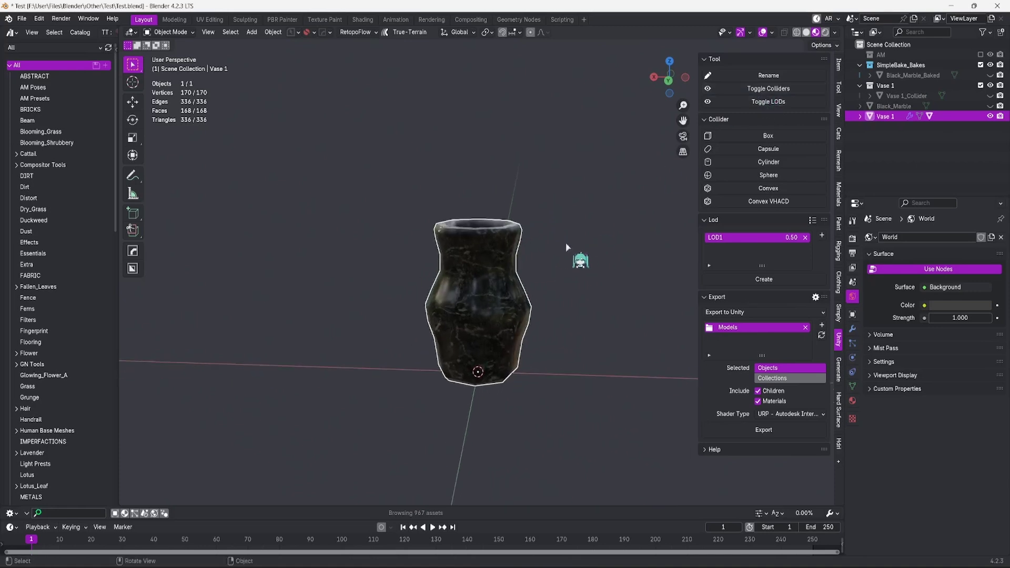
scroll(589, 263, "down", 3)
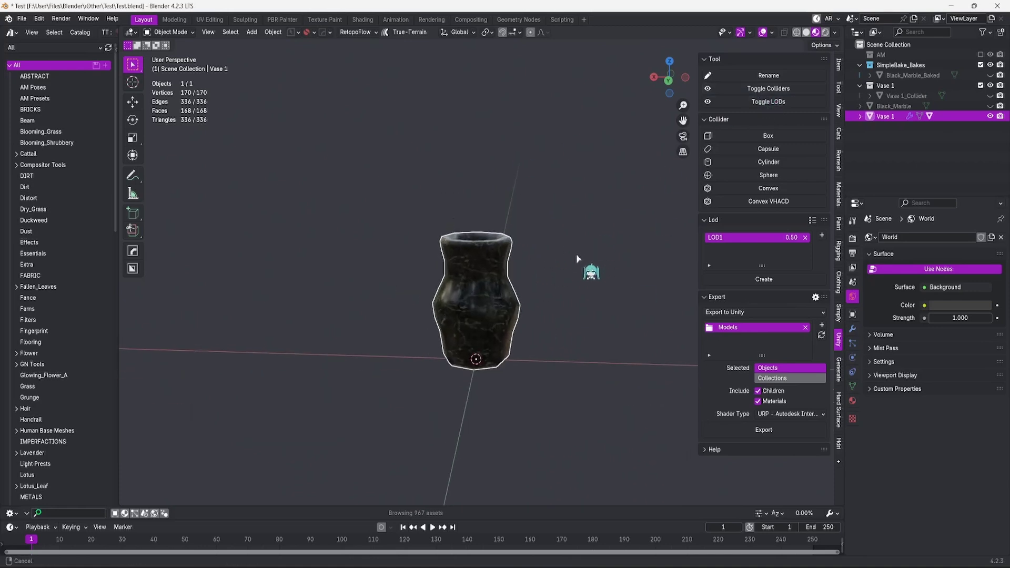
scroll(555, 271, "up", 2)
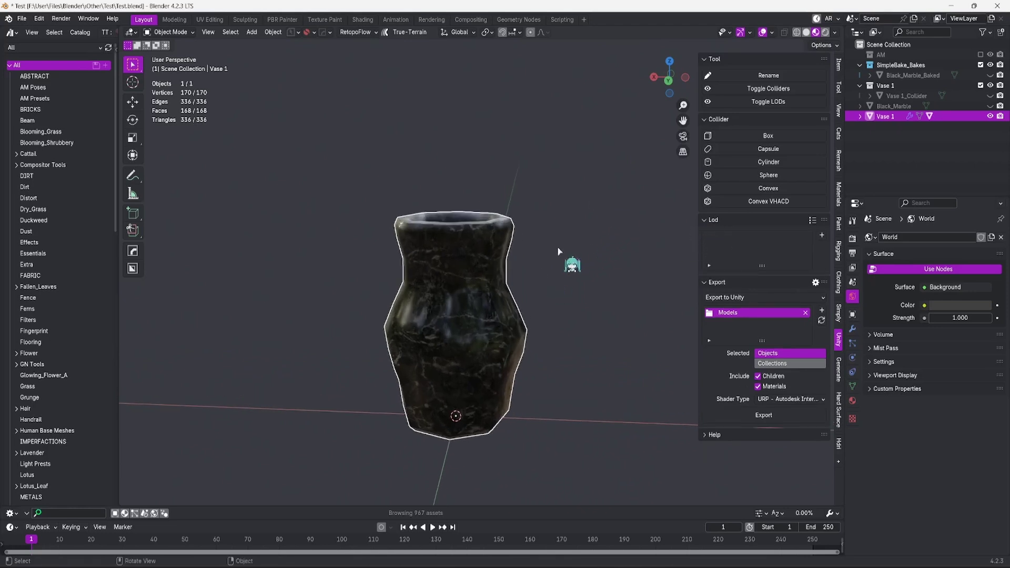
scroll(560, 257, "up", 4)
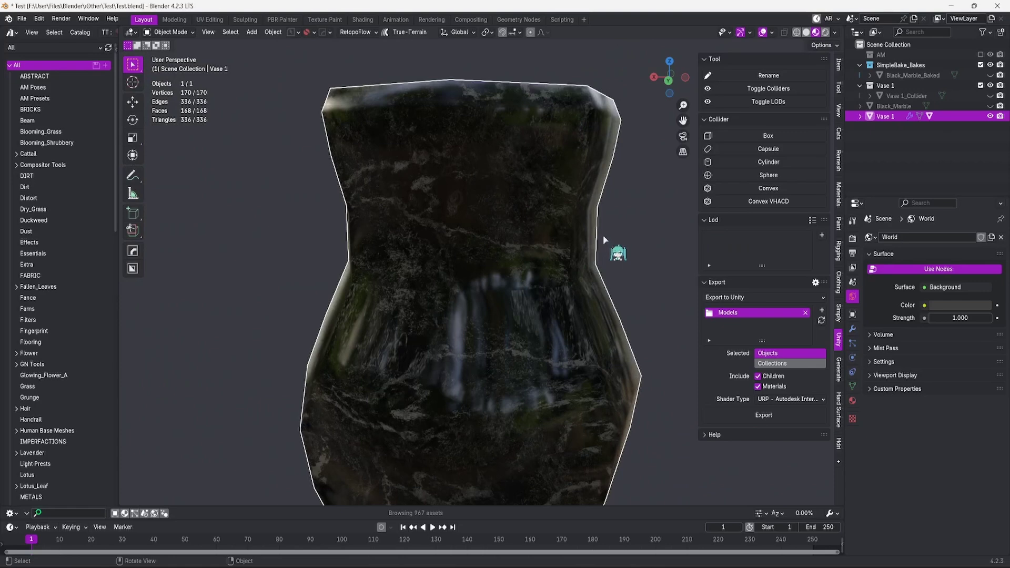
scroll(607, 241, "down", 5)
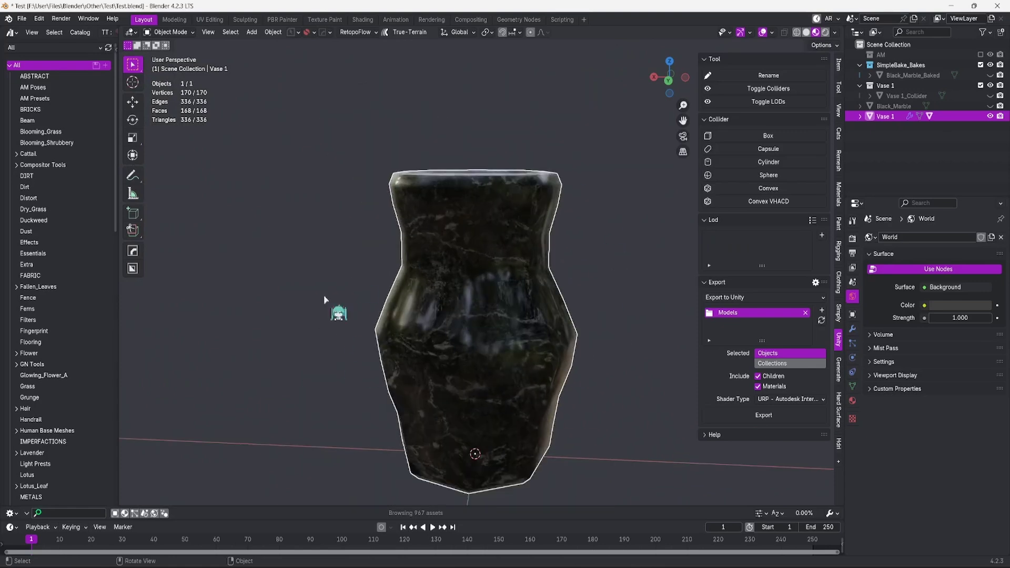
mouse_move(588, 286)
middle_mouse_down()
mouse_move(604, 270)
mouse_move(587, 276)
middle_mouse_up()
scroll(588, 276, "up", 1)
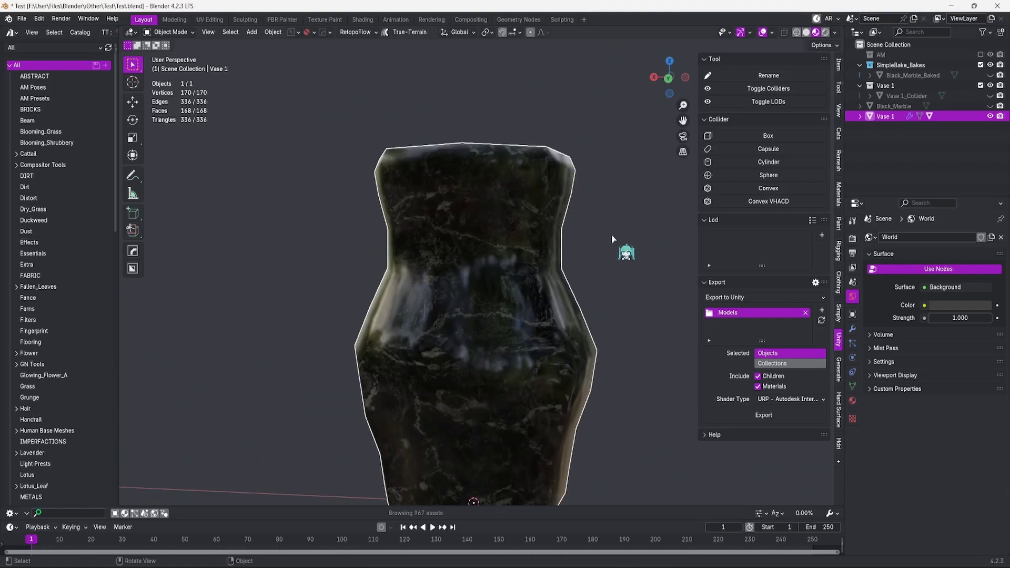
scroll(611, 235, "down", 1)
scroll(607, 241, "down", 4)
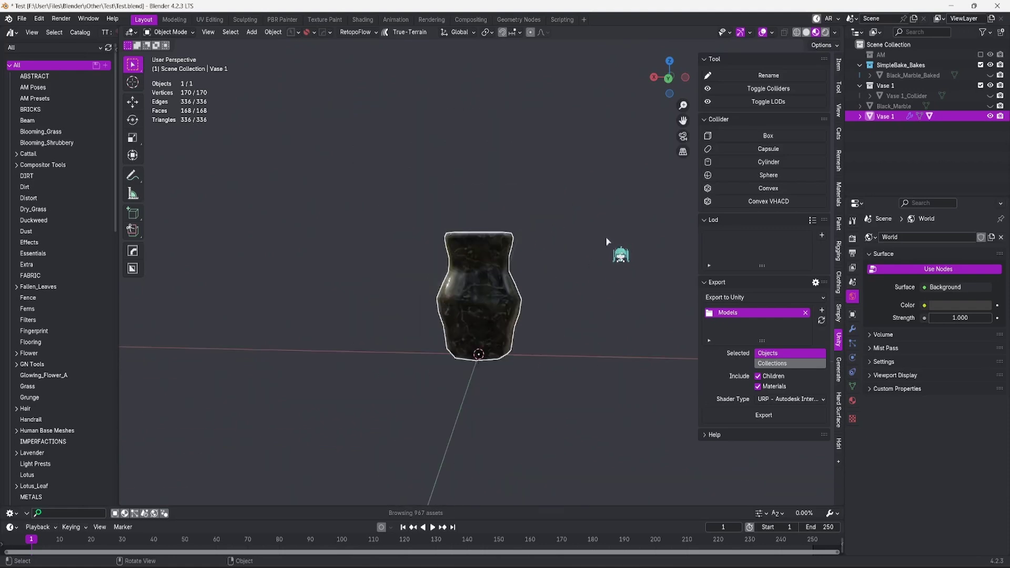
scroll(605, 241, "down", 5)
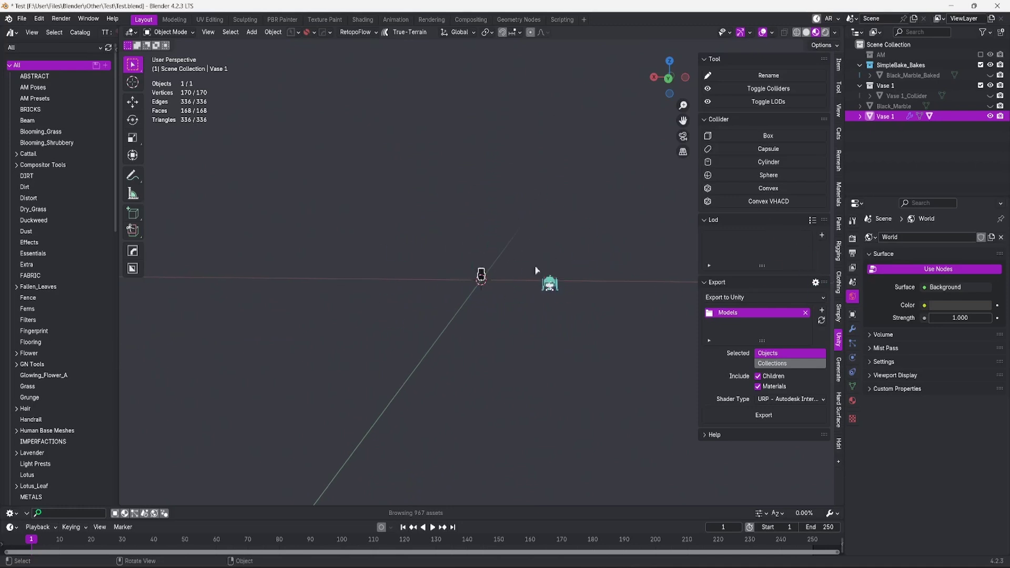
middle_click_drag(526, 196, 509, 267)
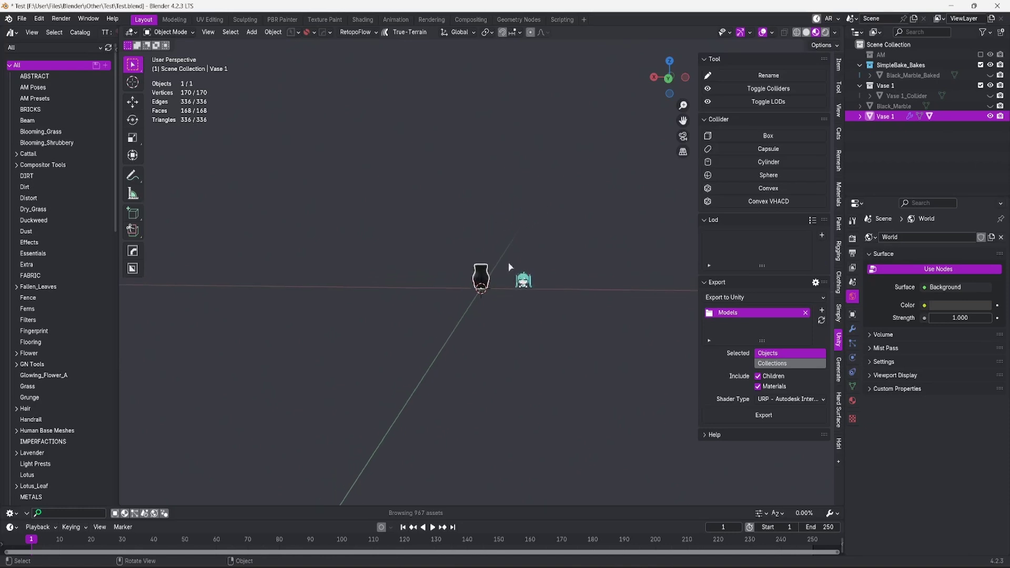
scroll(513, 264, "up", 10)
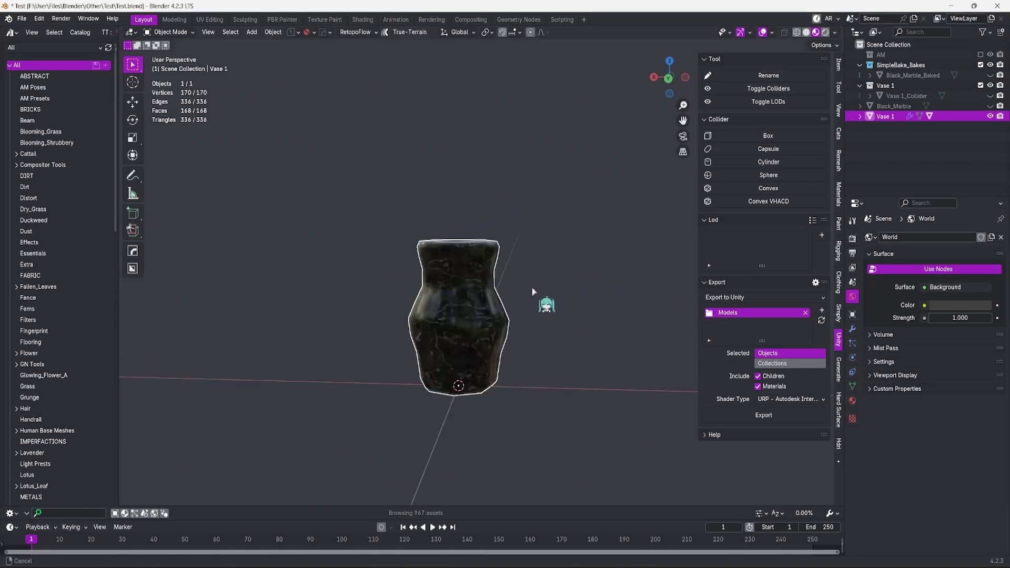
scroll(546, 263, "up", 2)
mouse_move(557, 264)
middle_mouse_down("shift")
mouse_move(541, 293)
mouse_move(563, 282)
middle_mouse_up("shift")
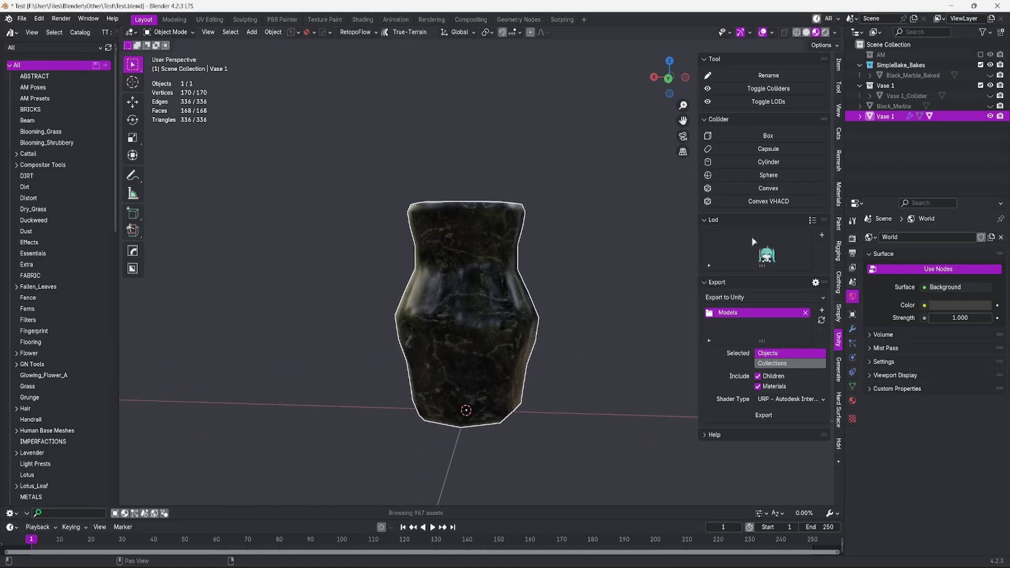
- Add an LOD level with a ratio of 0.6 and create the LOD mesh for the vase
left_click(822, 238)
double_click(783, 237)
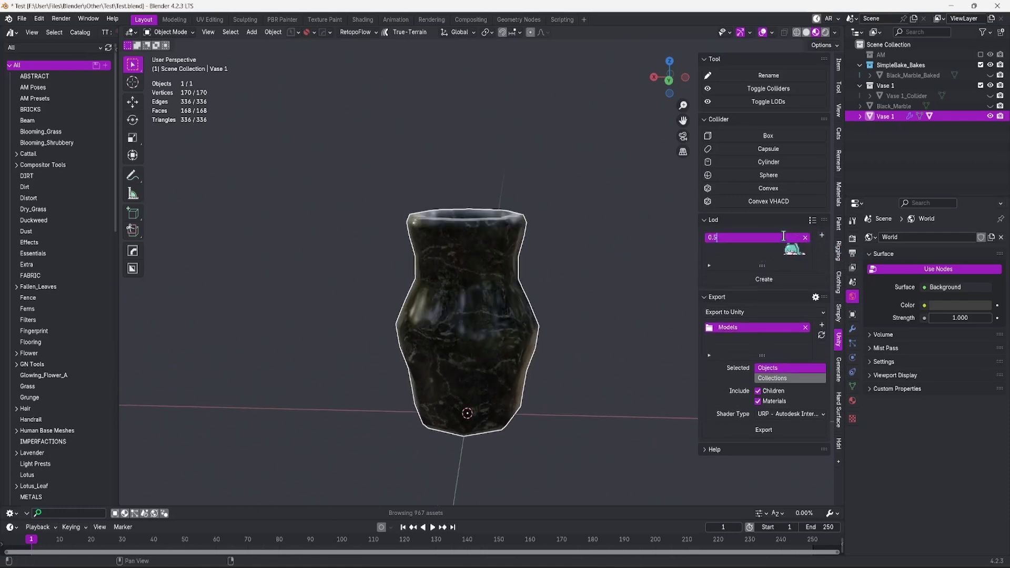
type(".6")
key("Return")
left_click(745, 280)
- Reselect Vase 1 and toggle its LOD mesh on and off to compare it with the original vase
scroll(551, 296, "down", 6)
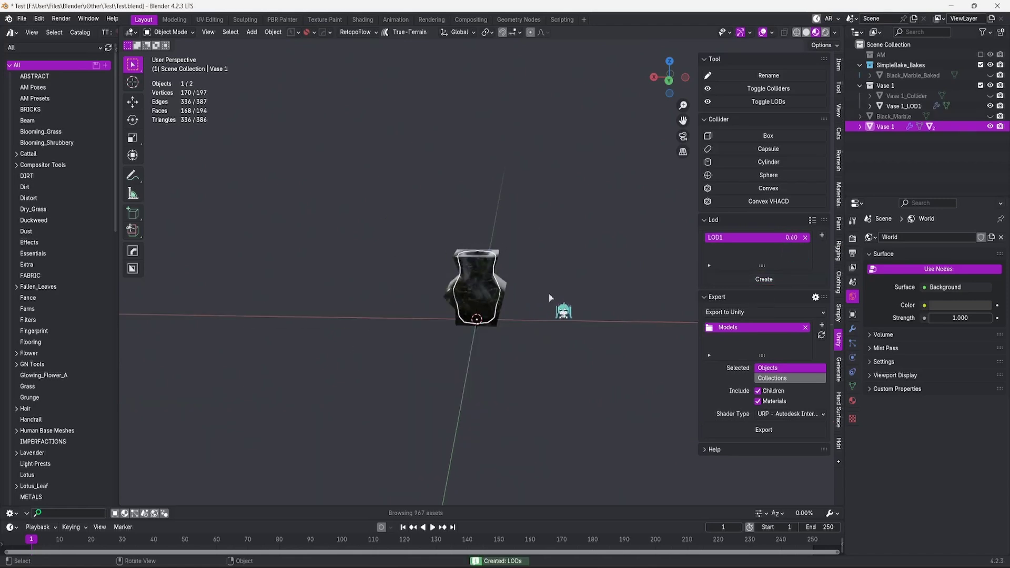
left_click(551, 297)
scroll(551, 294, "up", 5)
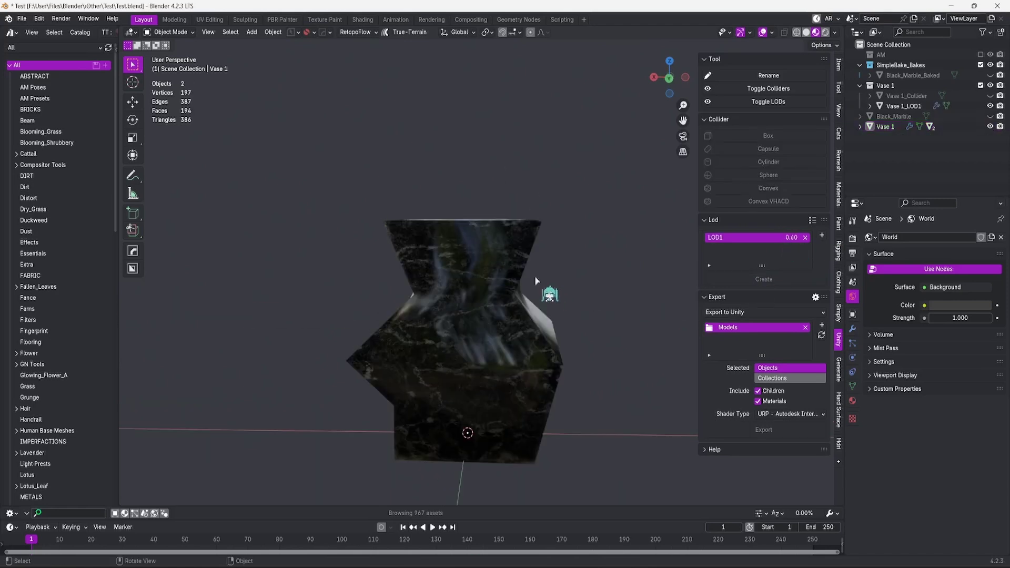
left_click(880, 127)
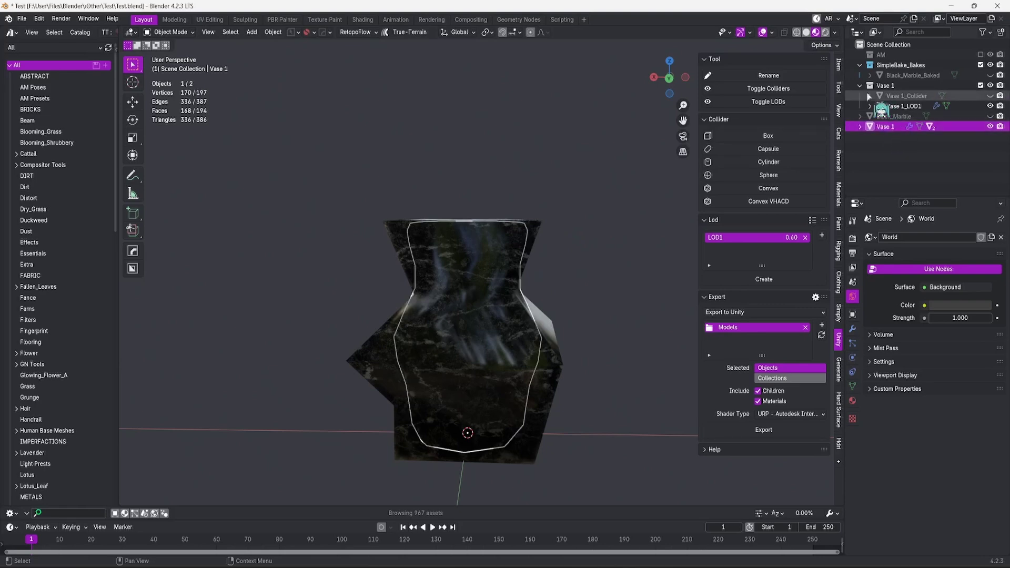
left_click(790, 104)
left_click(790, 103)
left_click(789, 103)
left_click(790, 104)
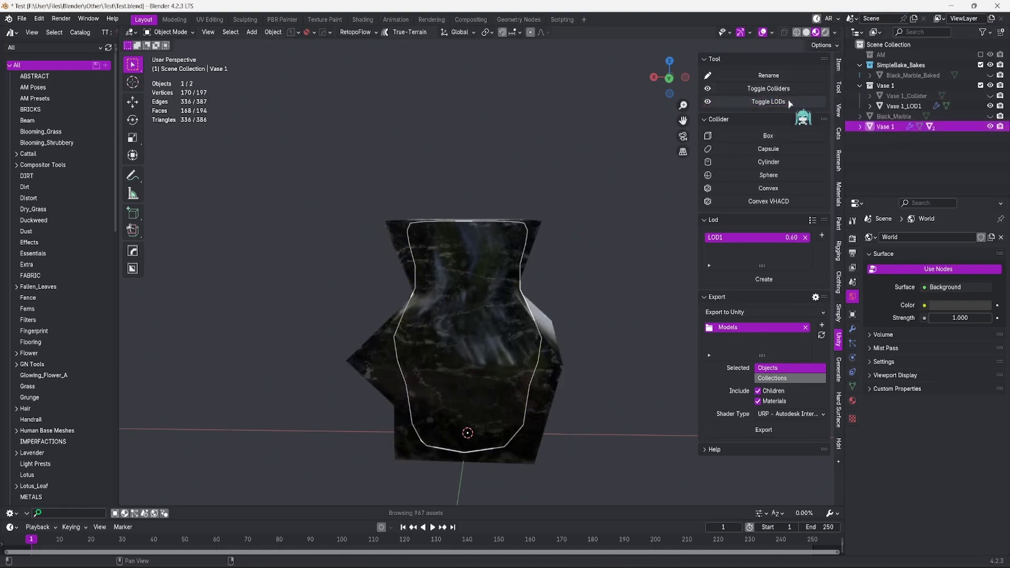
left_click(789, 104)
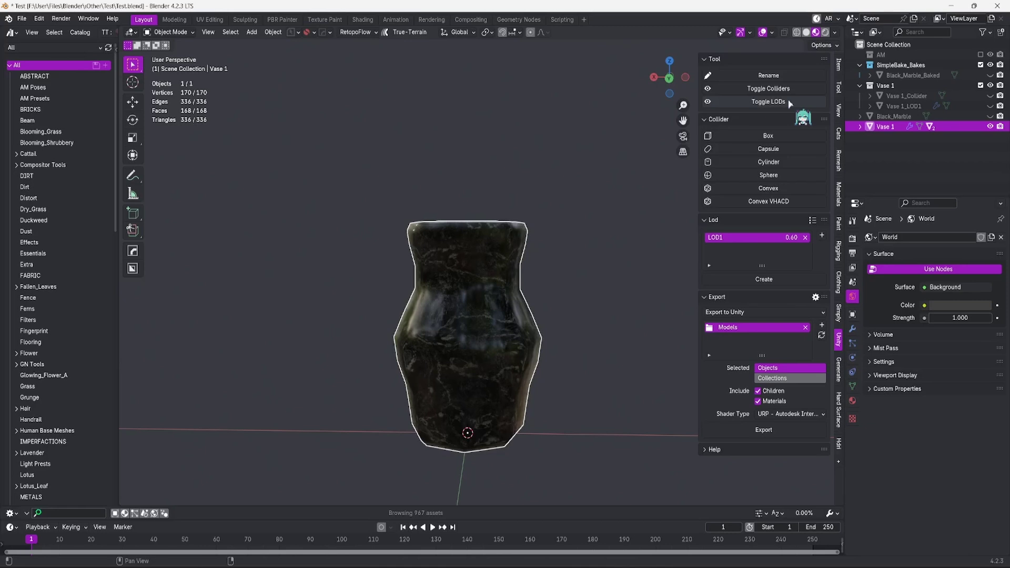
- Recreate the vase's LOD mesh, add a second LOD level at 0.50, and generate the LODs
left_click(786, 281)
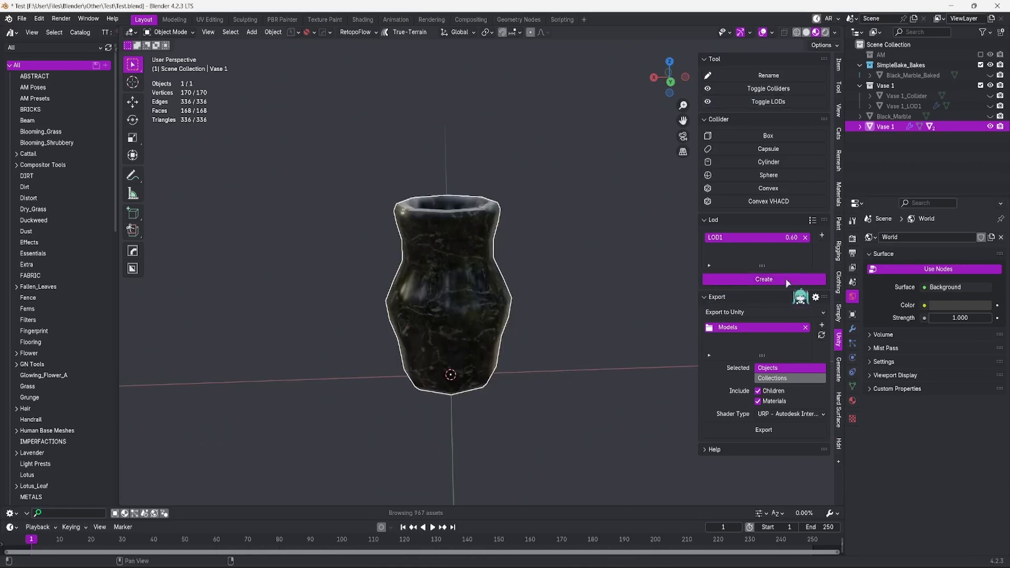
left_click(822, 236)
left_click(784, 246)
key("Return")
middle_click_drag(526, 207, 573, 251)
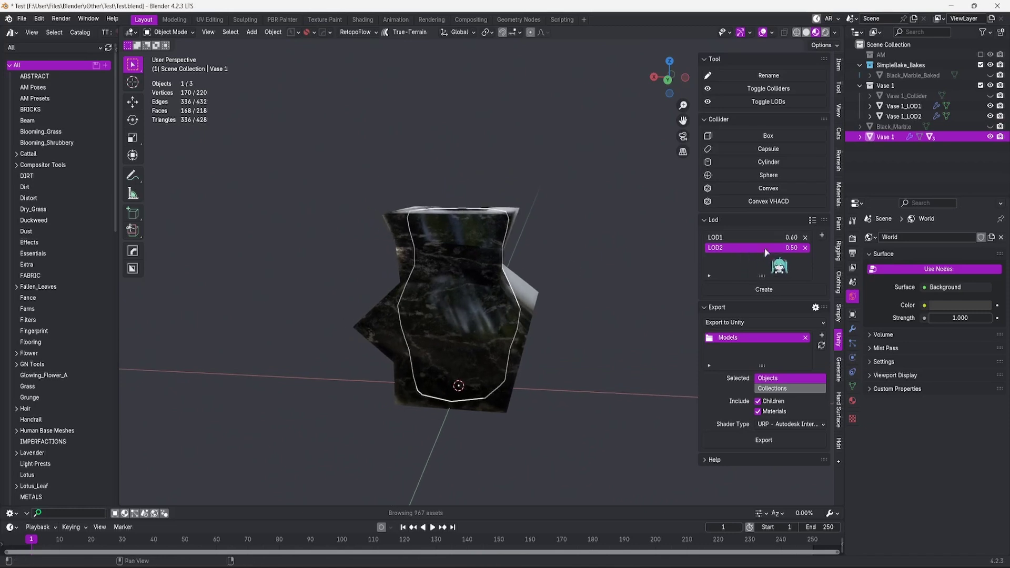
- Hide both LOD meshes of Vase 1, delete them with the LOD tool, and deselect the vase
left_click(990, 116)
left_click(991, 106)
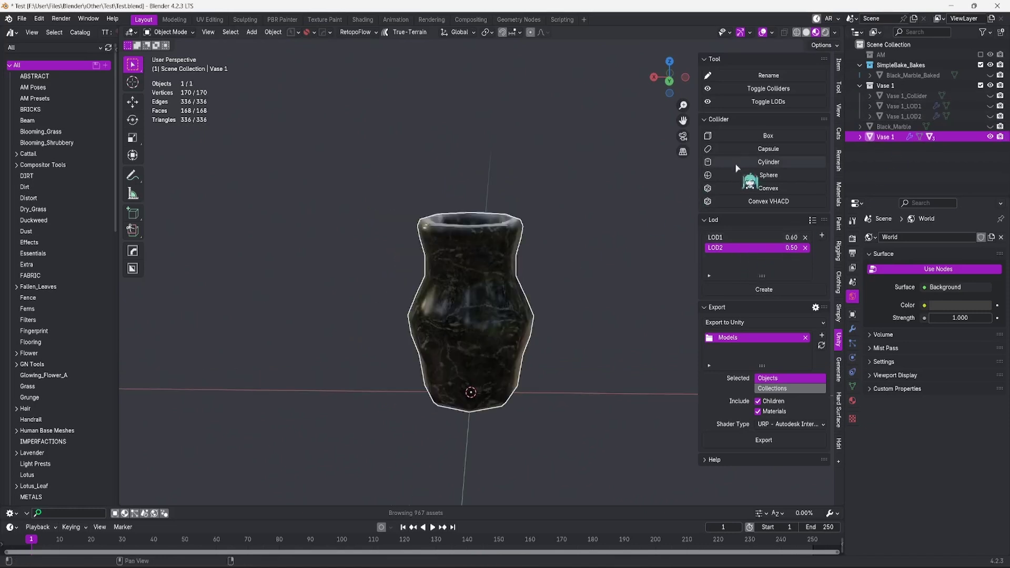
left_click(754, 104, "alt")
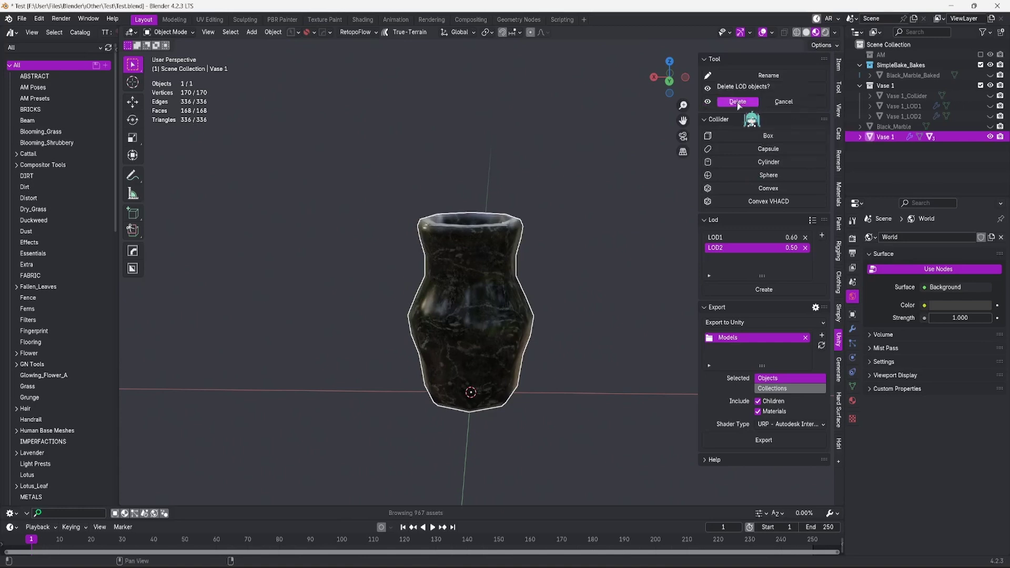
left_click(738, 102)
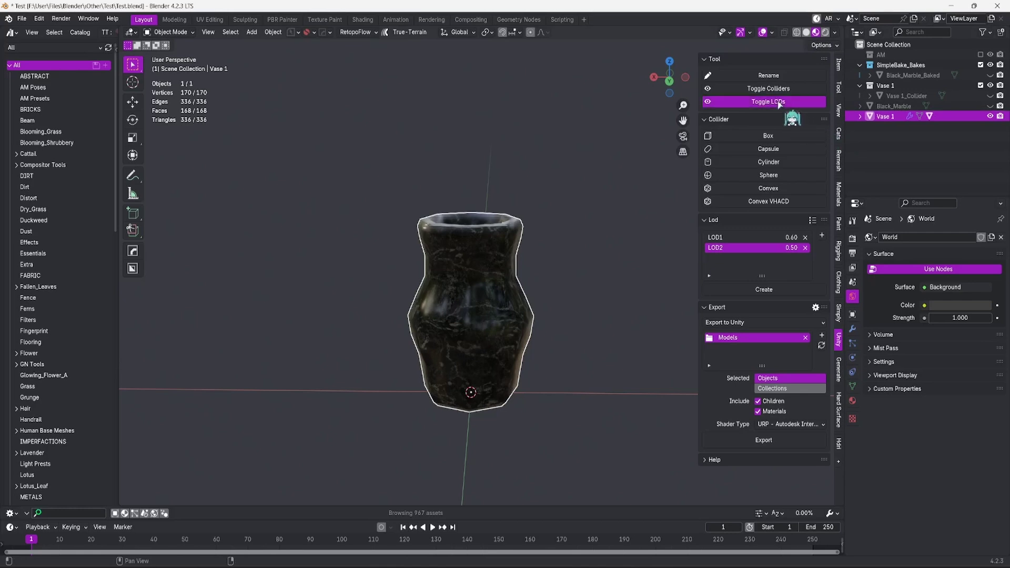
left_click(569, 181)
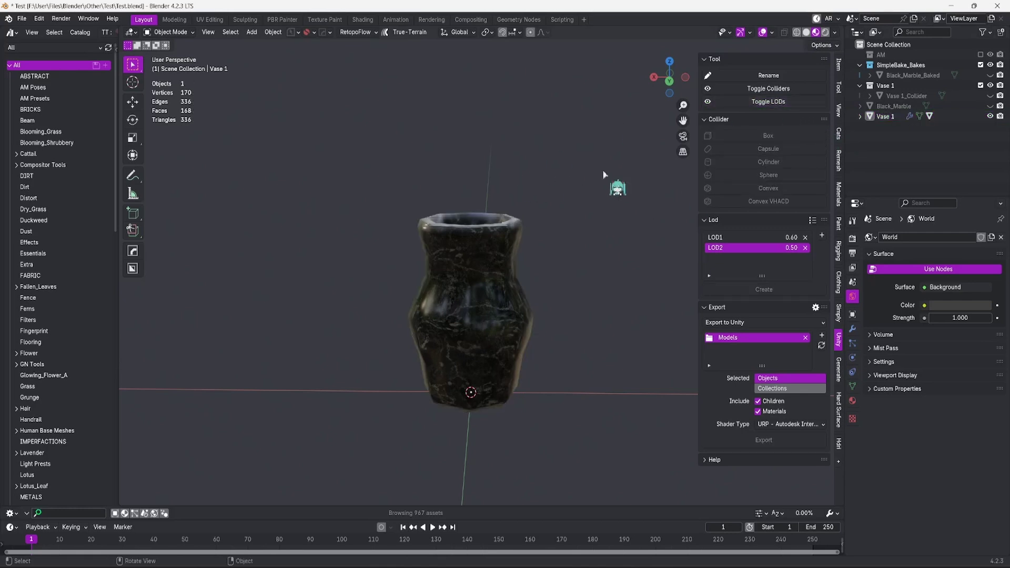
- Select Vase 1, generate its LOD1 and LOD2 meshes at 0.60 and 0.50 again, and hide them
left_click(524, 276)
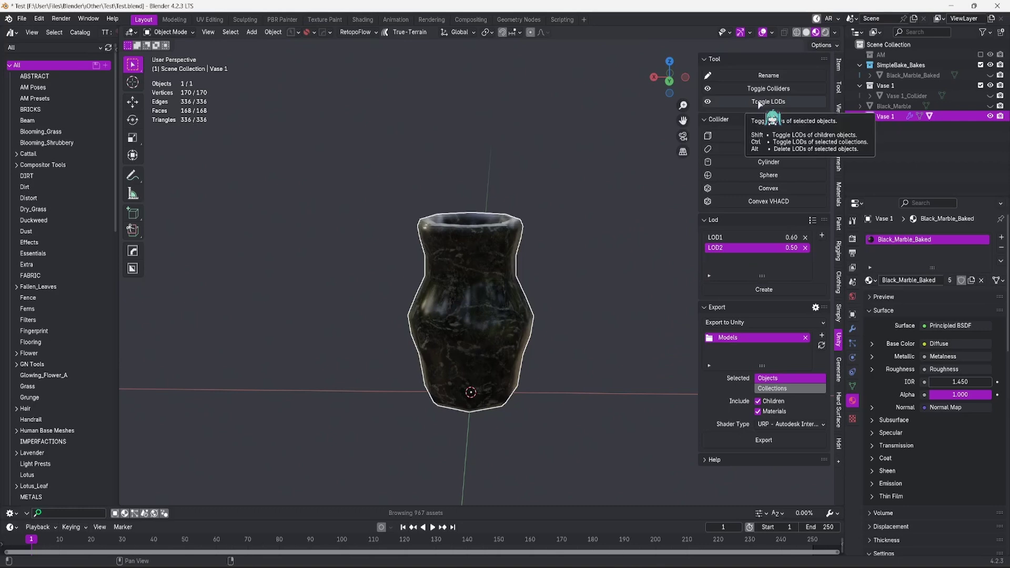
left_click(781, 288)
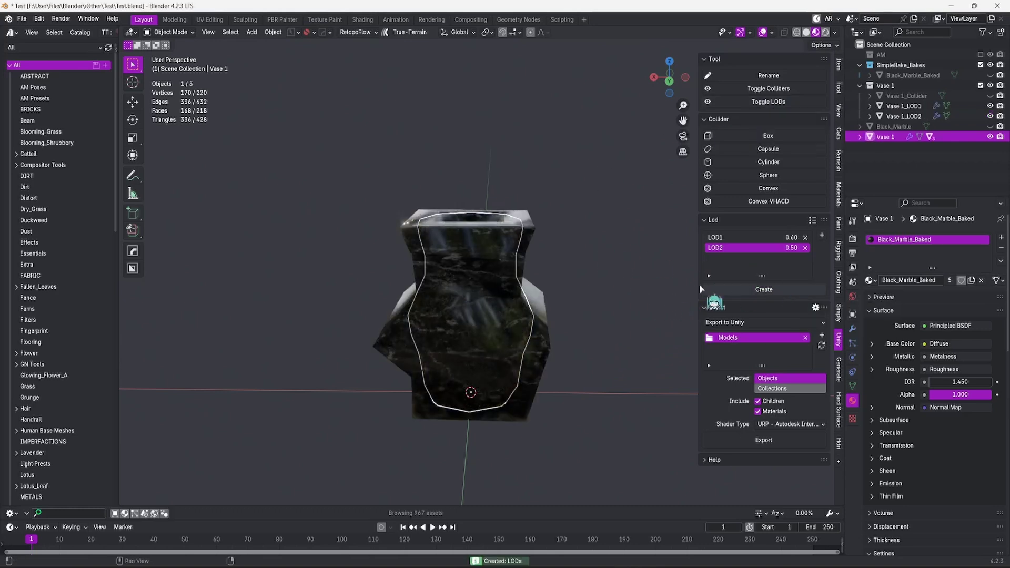
left_click(739, 104)
- Assign the Box_Collider material to Vase 1 and show its LODs to compare their material with the vase
left_click(547, 309)
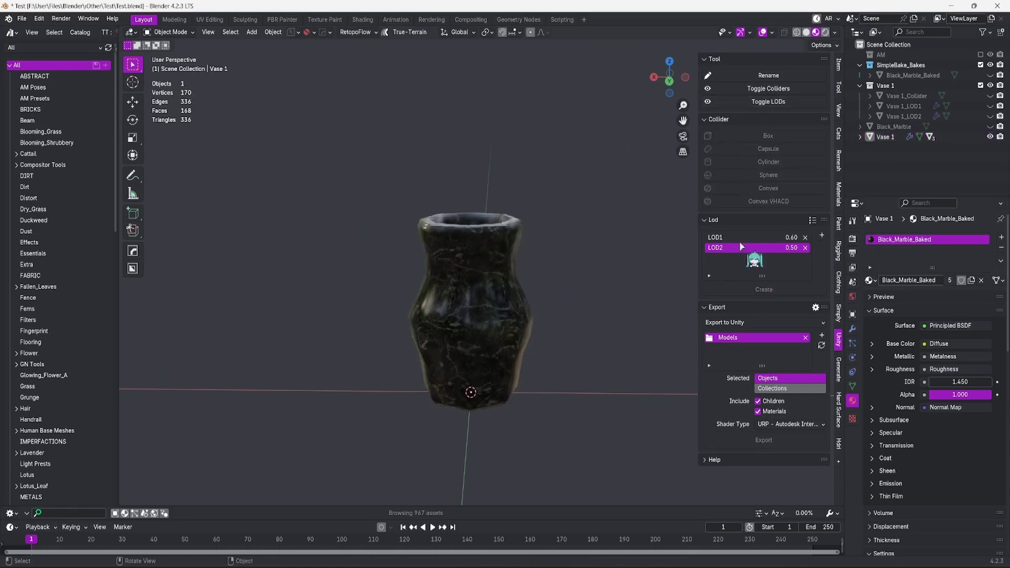
left_click(869, 280)
left_click(898, 316)
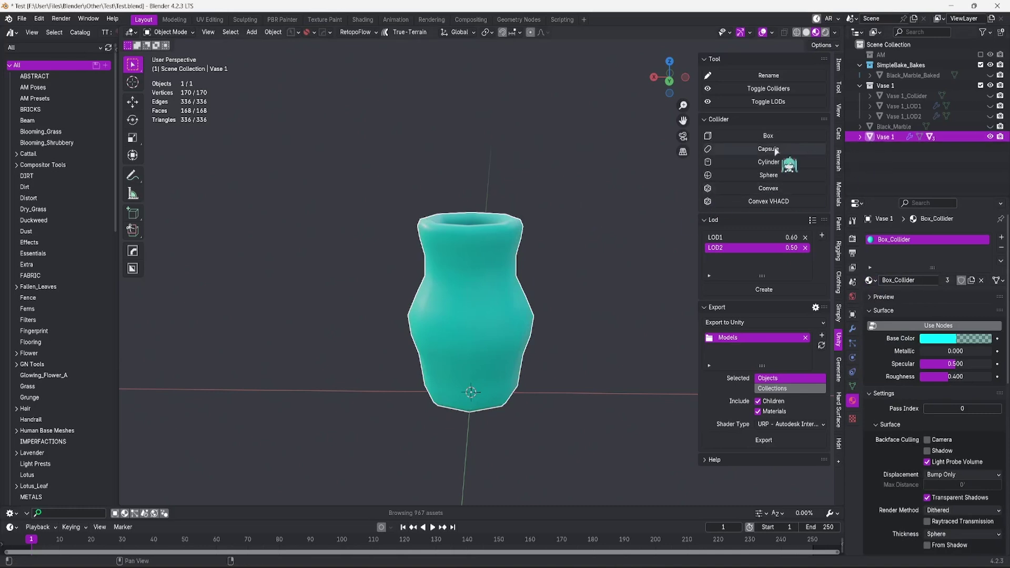
left_click(753, 102)
middle_click_drag(626, 203, 580, 241)
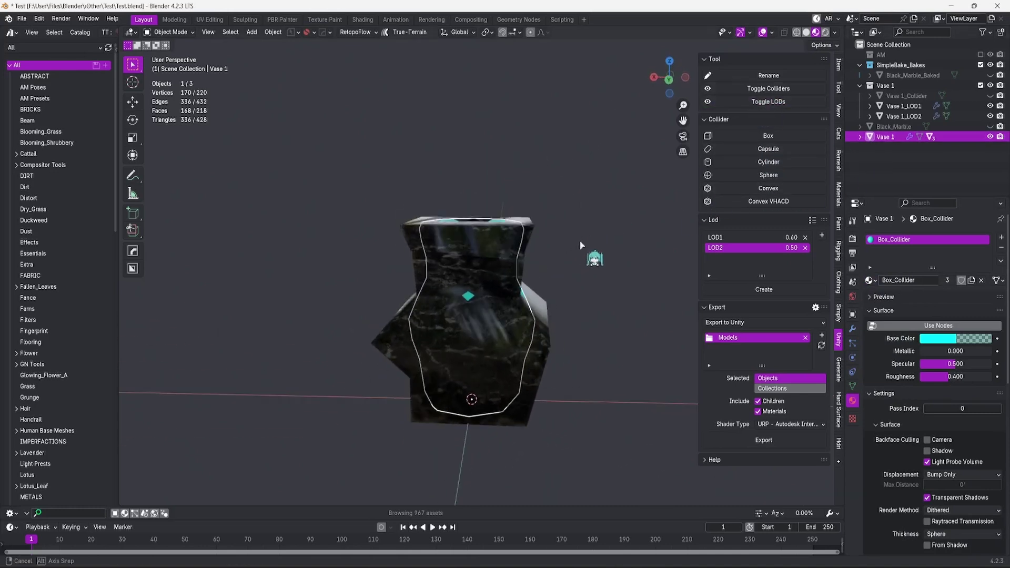
- Delete the vase's existing LODs and regenerate them using the Box_Collider material
left_click(797, 102)
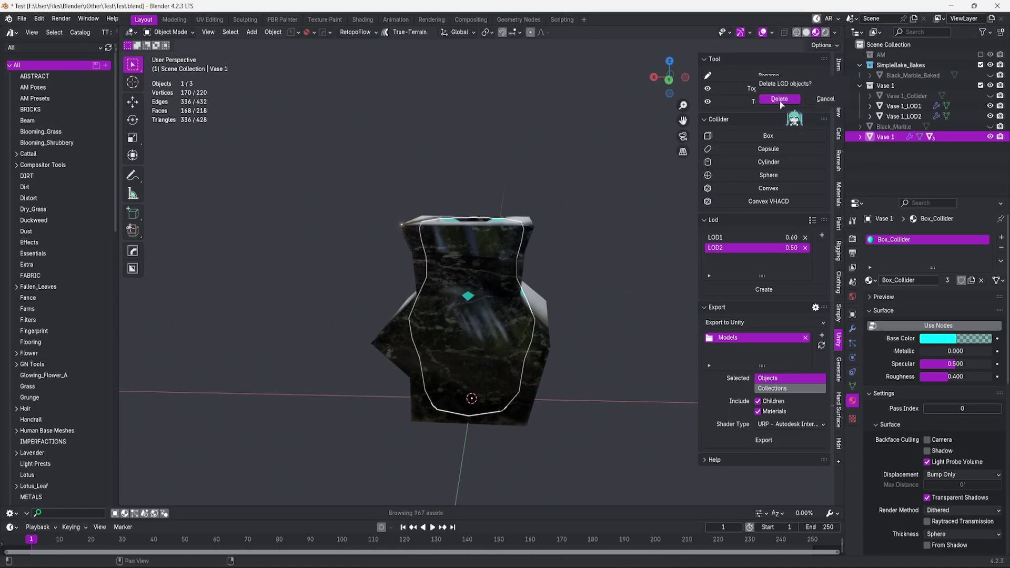
left_click(796, 102)
left_click(737, 289)
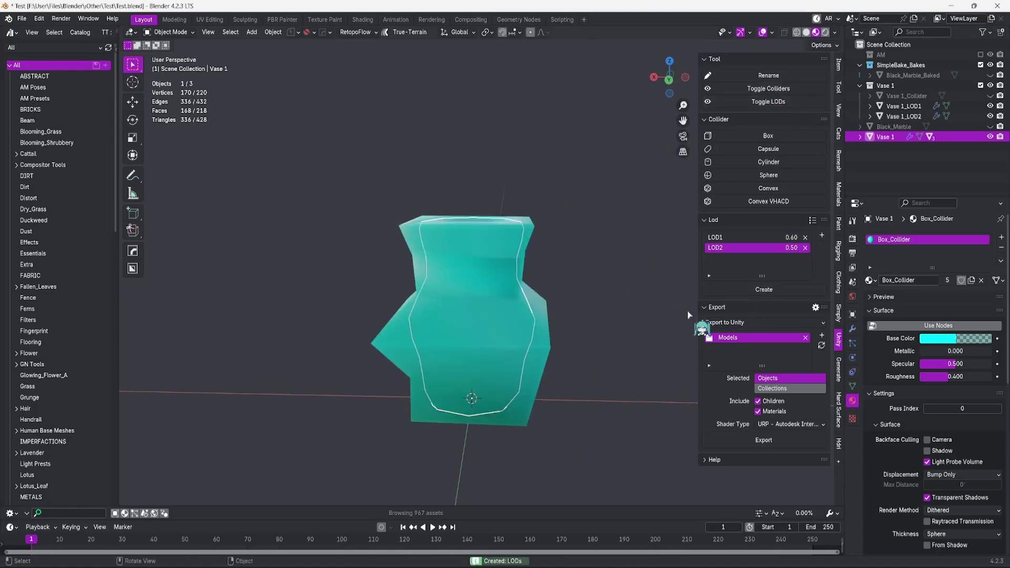
middle_click_drag(575, 300, 554, 242)
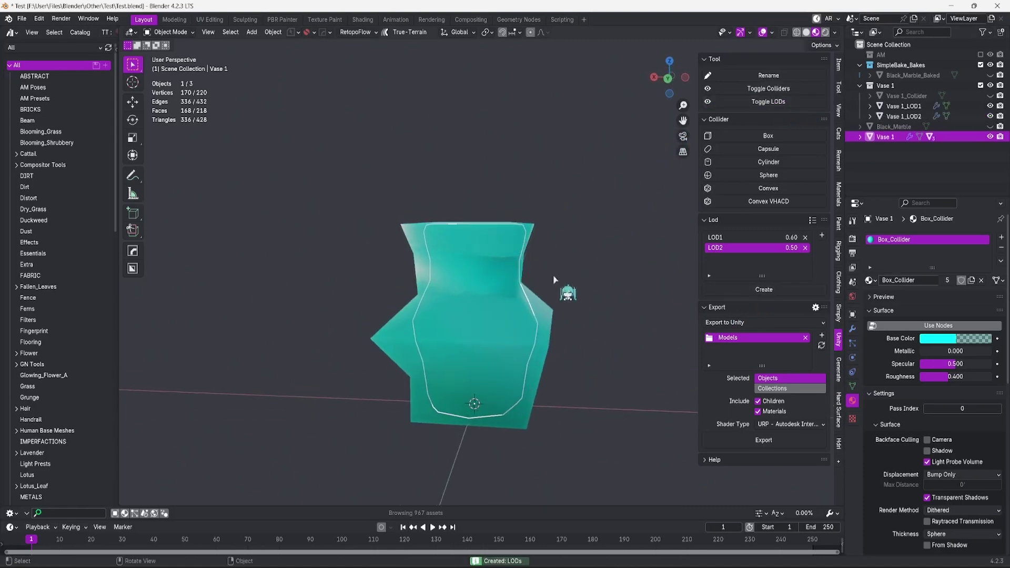
- Delete the vase's LODs, reassign the Black_Marble_Baked material, and recreate the LODs, leaving them hidden
left_click(768, 101)
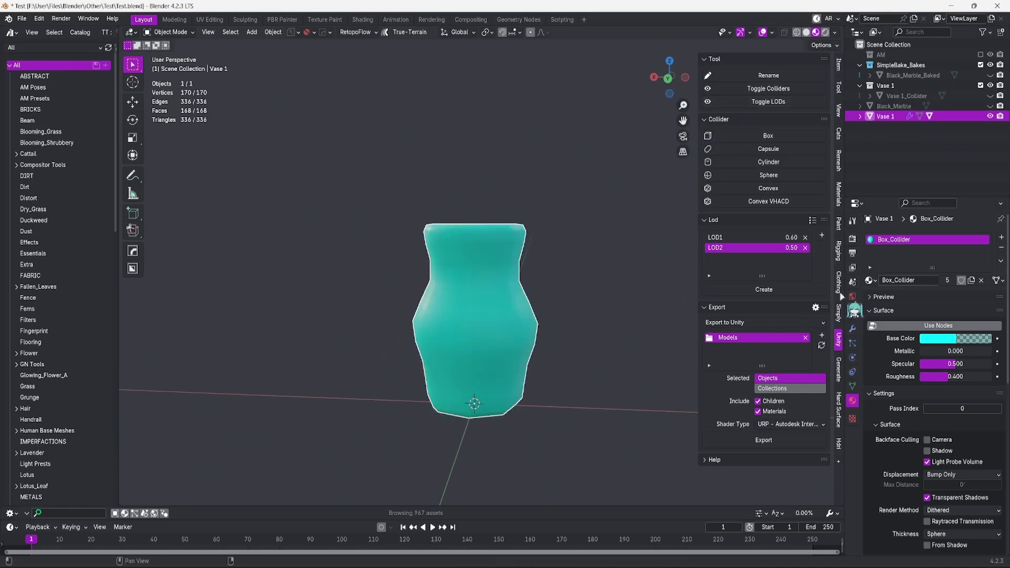
left_click(870, 280)
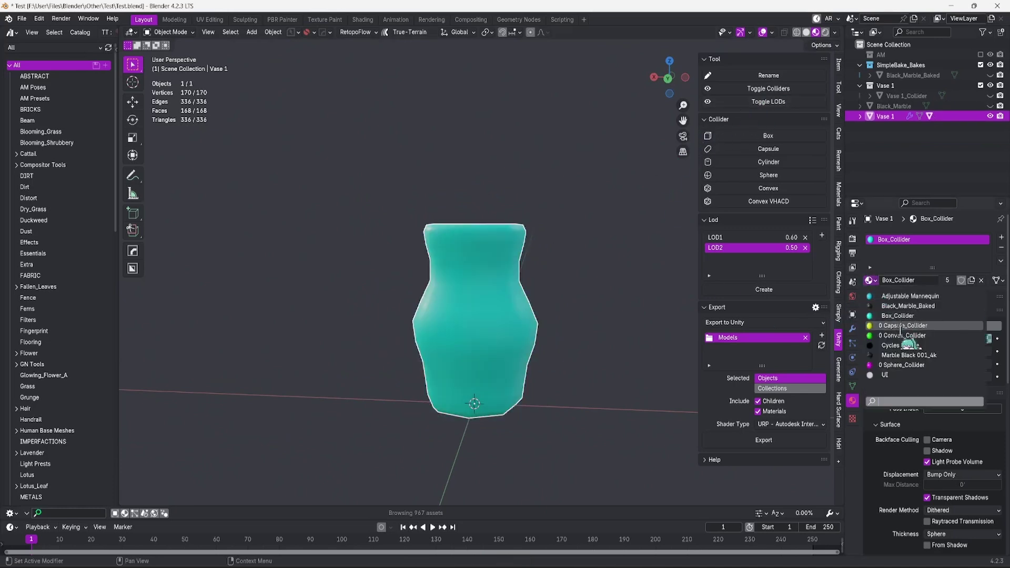
left_click(908, 356)
left_click(763, 290)
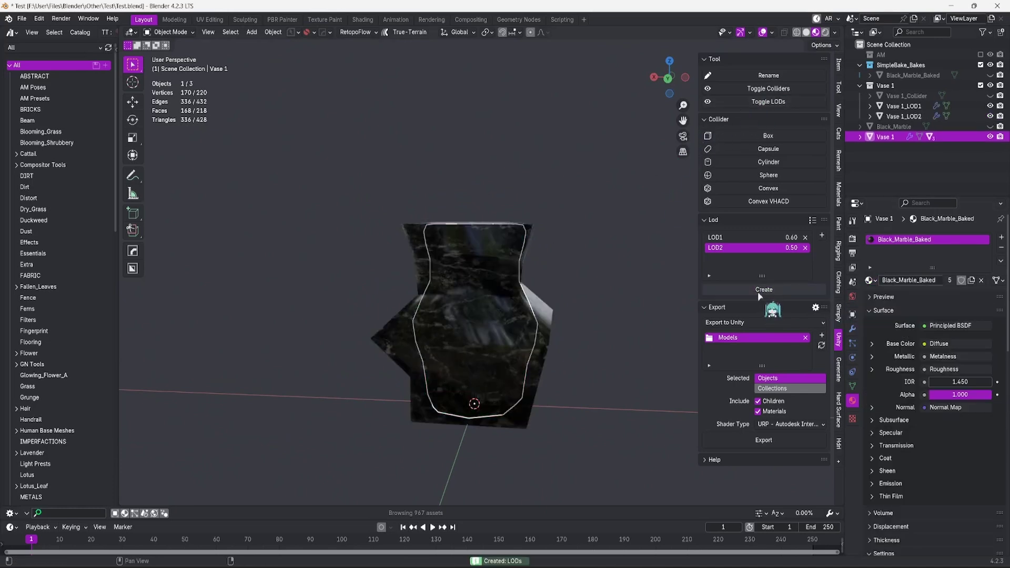
left_click(744, 105)
- Toggle the vase's LODs and box collider on and off to view each around the original mesh
middle_click_drag(581, 287, 563, 242)
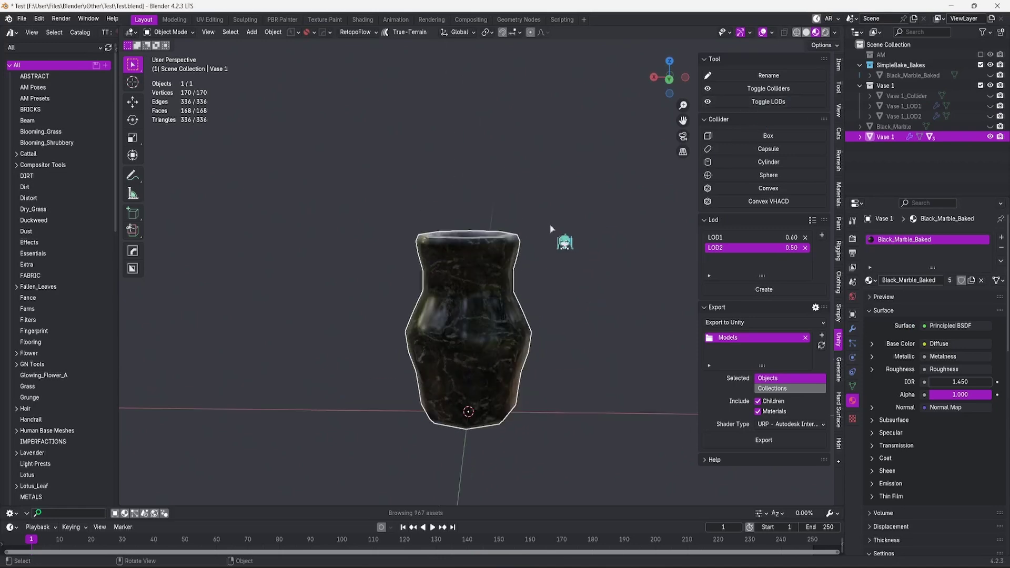
left_click(766, 100)
left_click(766, 99)
left_click(765, 93)
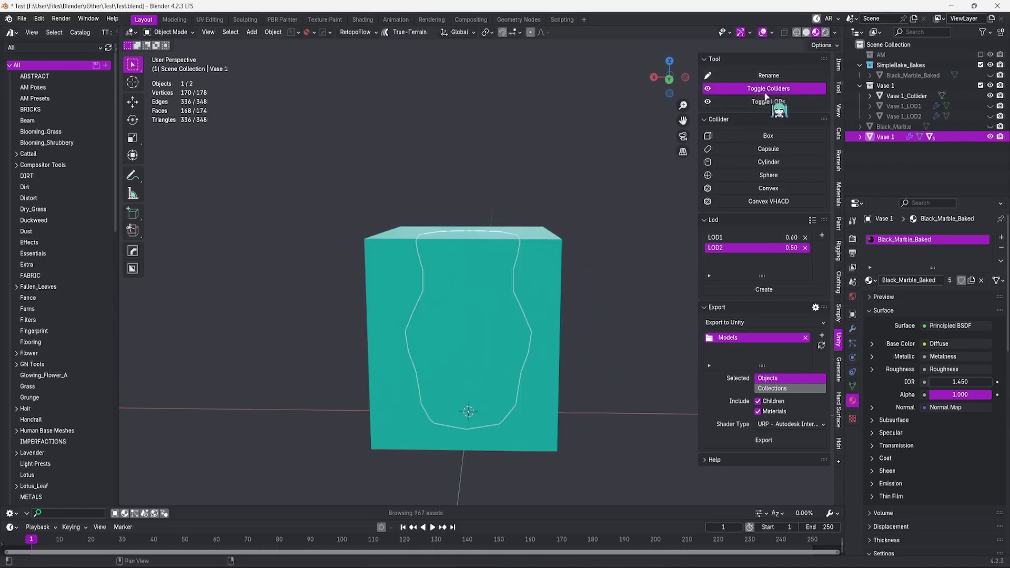
left_click(765, 93)
middle_click_drag(579, 273, 560, 266)
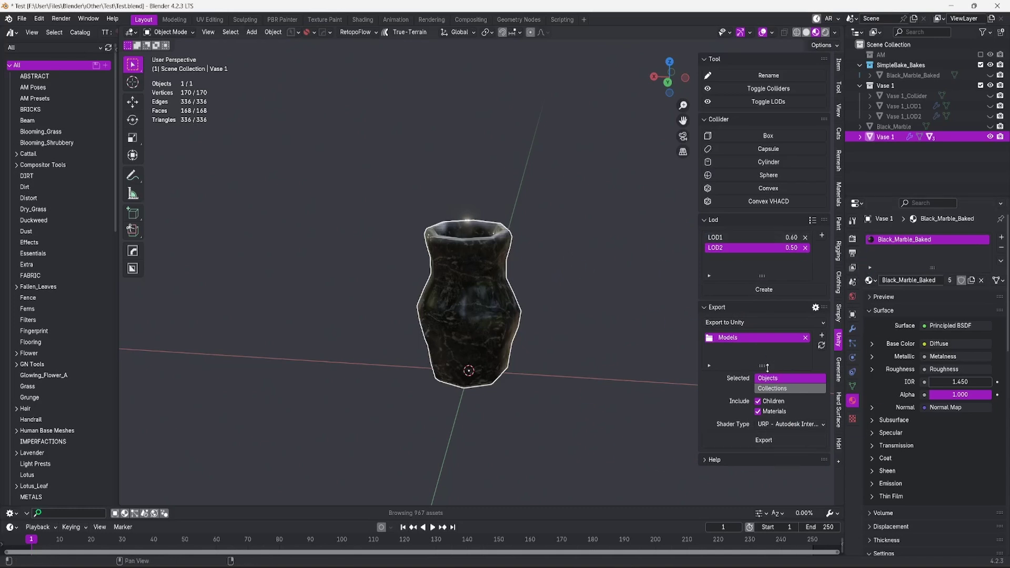
- Collapse the Tool, Collider and Lod sections and remove the Models folder from the Unity export destinations
left_click_drag(707, 219, 710, 65)
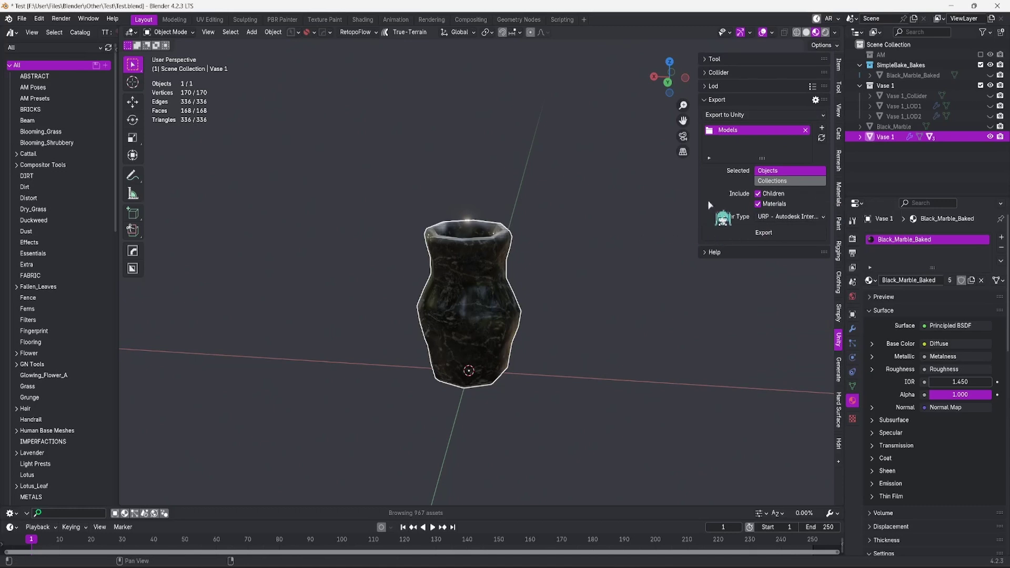
middle_click_drag(822, 123, 814, 137, "shift")
left_click(807, 133)
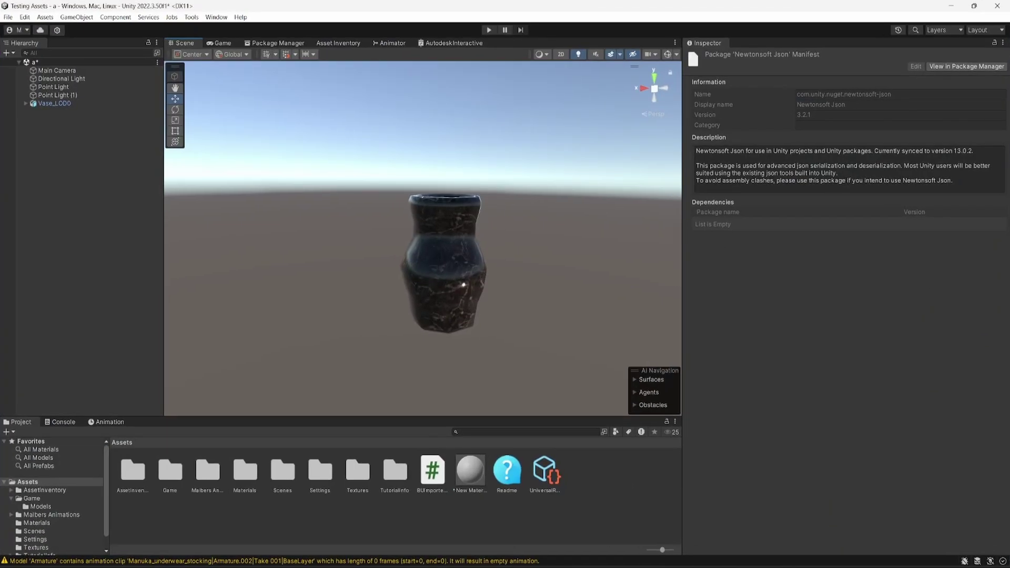
- Switch to Unity and delete the Vase_LOD0 model from the Assets/Game/Models folder
left_click(168, 482)
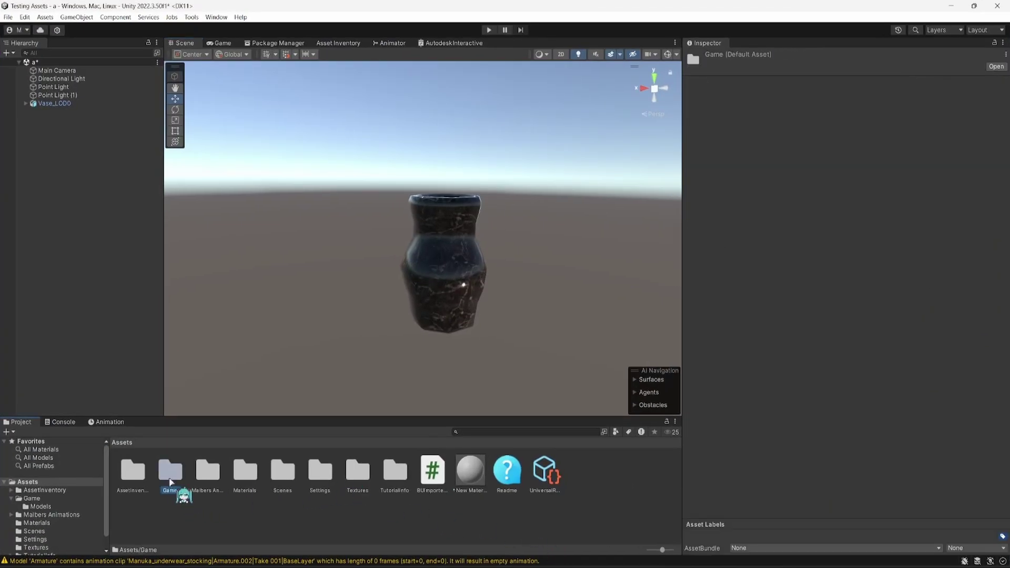
double_click(170, 476)
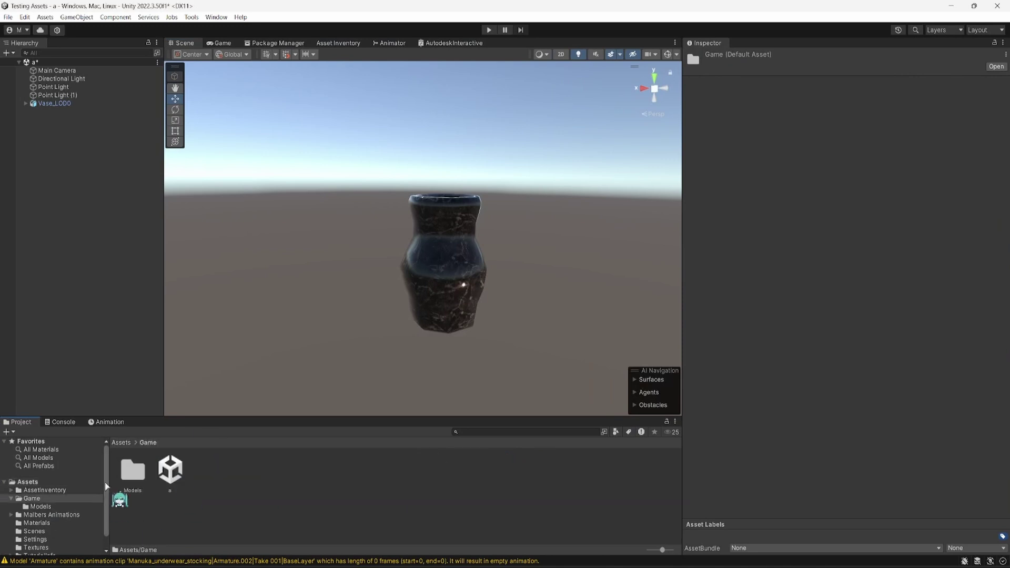
double_click(131, 468)
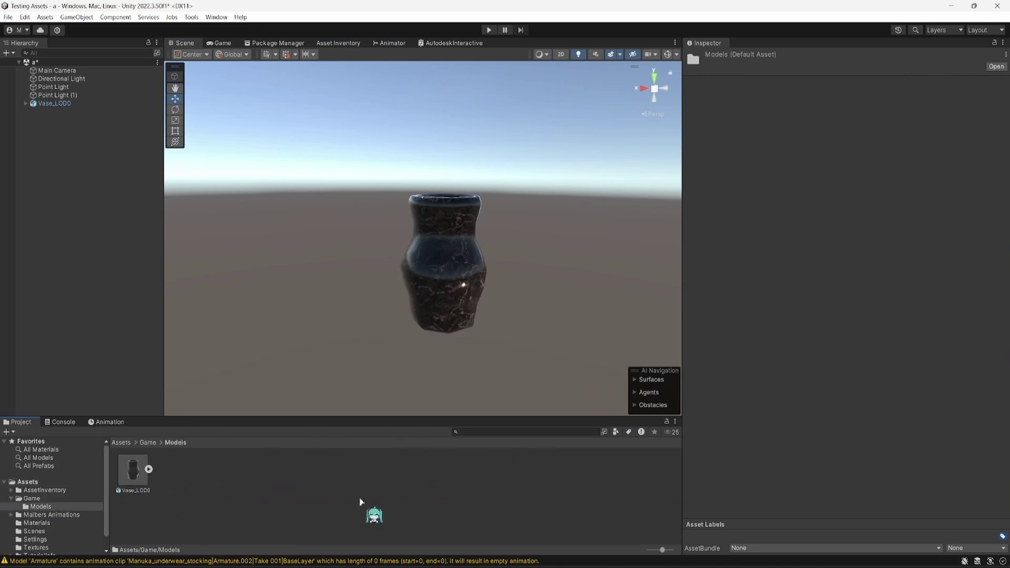
left_click(138, 470)
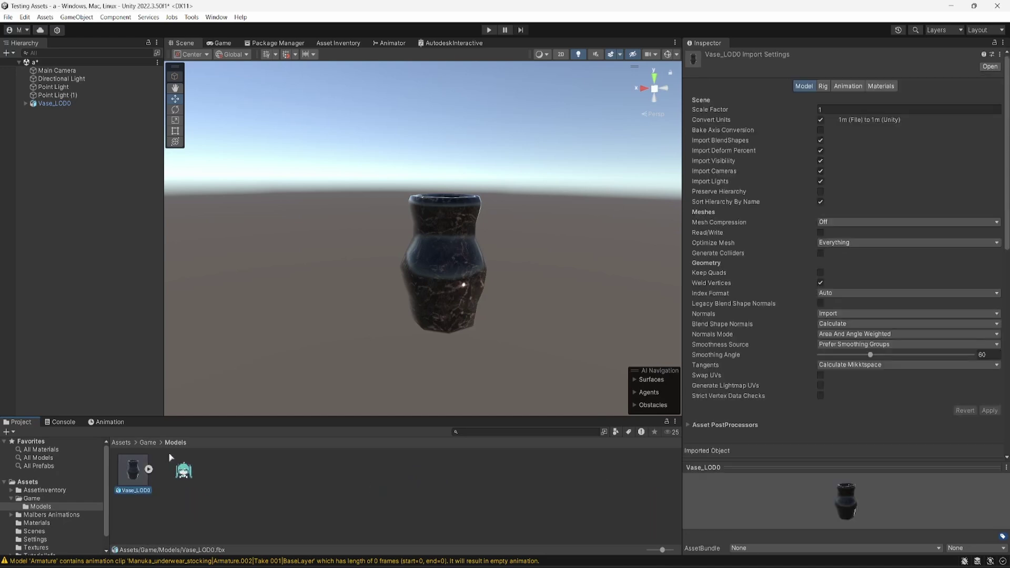
key("Delete")
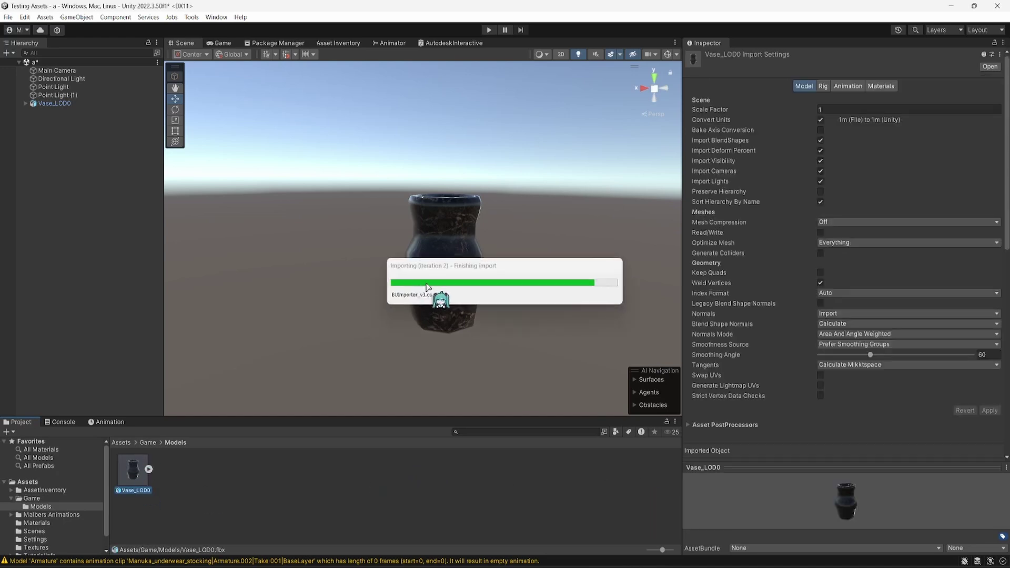
- Return to the root Assets folder and delete the Textures and Materials folders
left_click(148, 442)
left_click(121, 442)
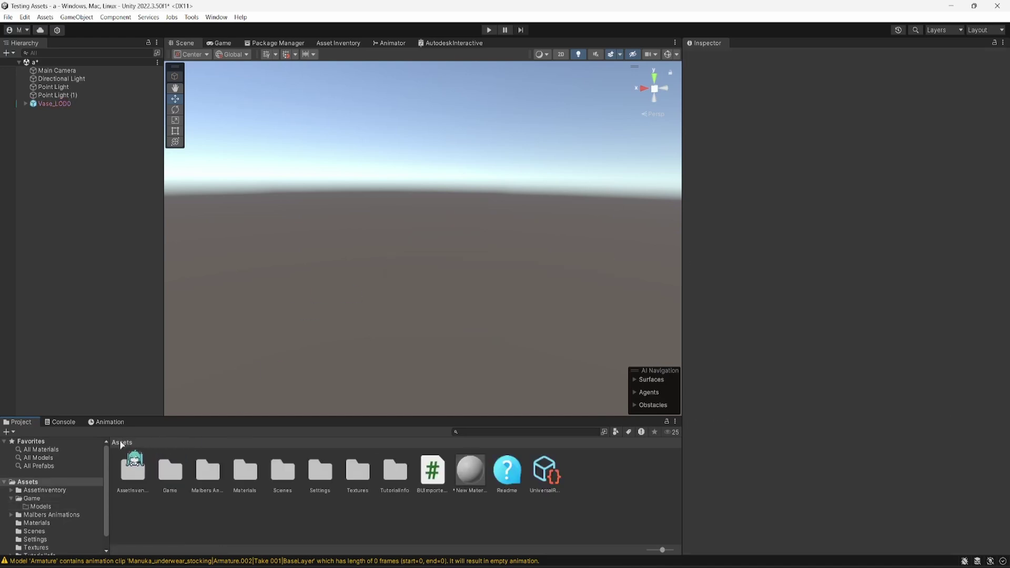
left_click(358, 472)
key("Delete")
left_click(531, 306)
left_click(251, 476)
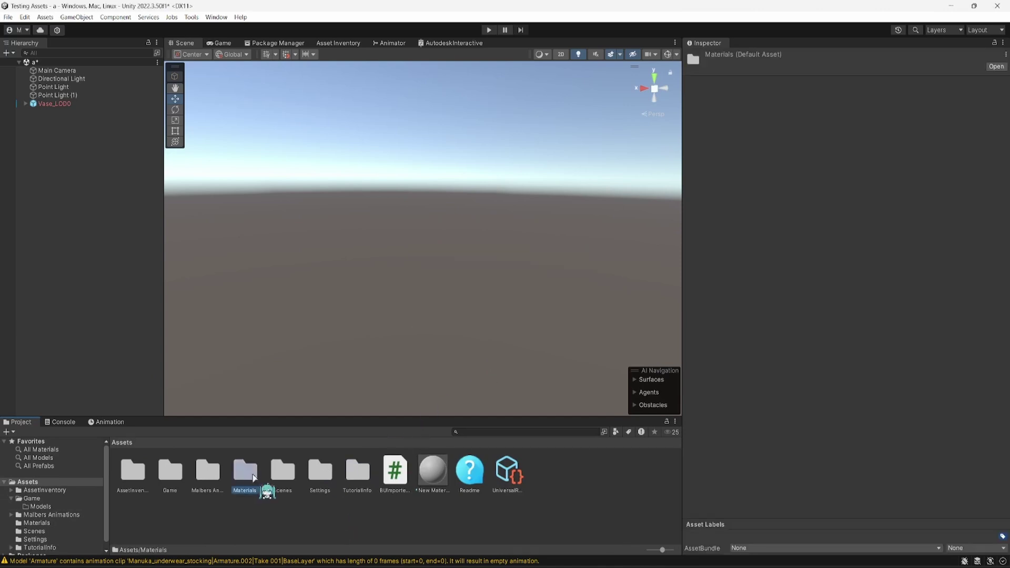
key("Delete")
left_click(530, 306)
- Show the Assets/Game/Models folder in File Explorer, copy its full path, and leave File Explorer
double_click(170, 472)
left_click(135, 472)
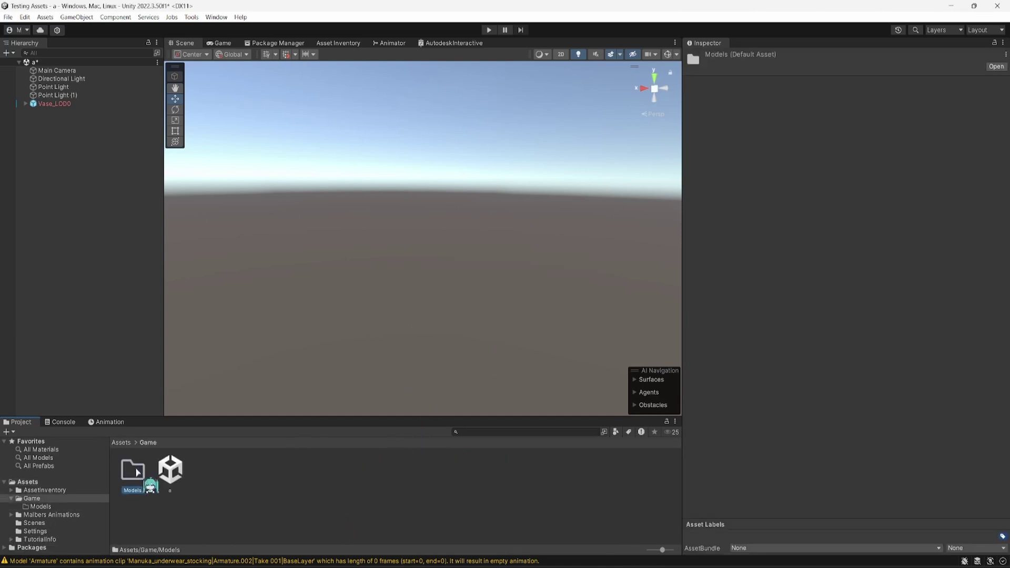
double_click(131, 473)
right_click(391, 493)
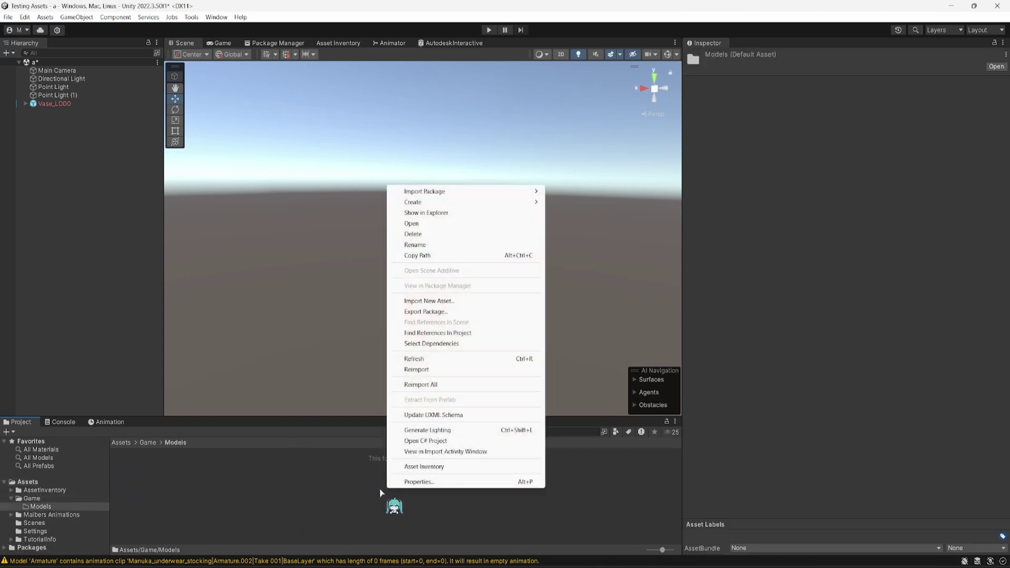
right_click(344, 464)
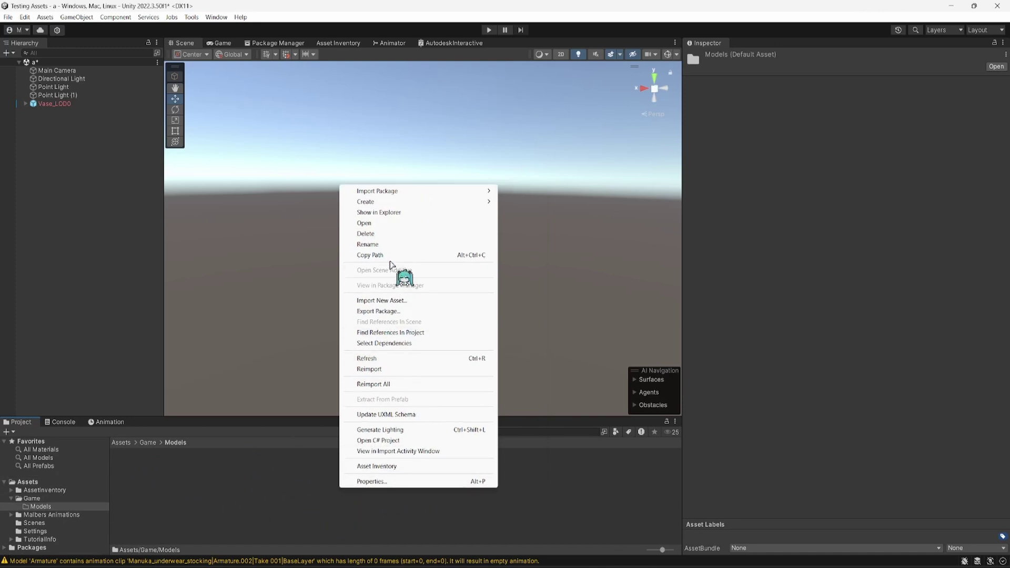
left_click(398, 212)
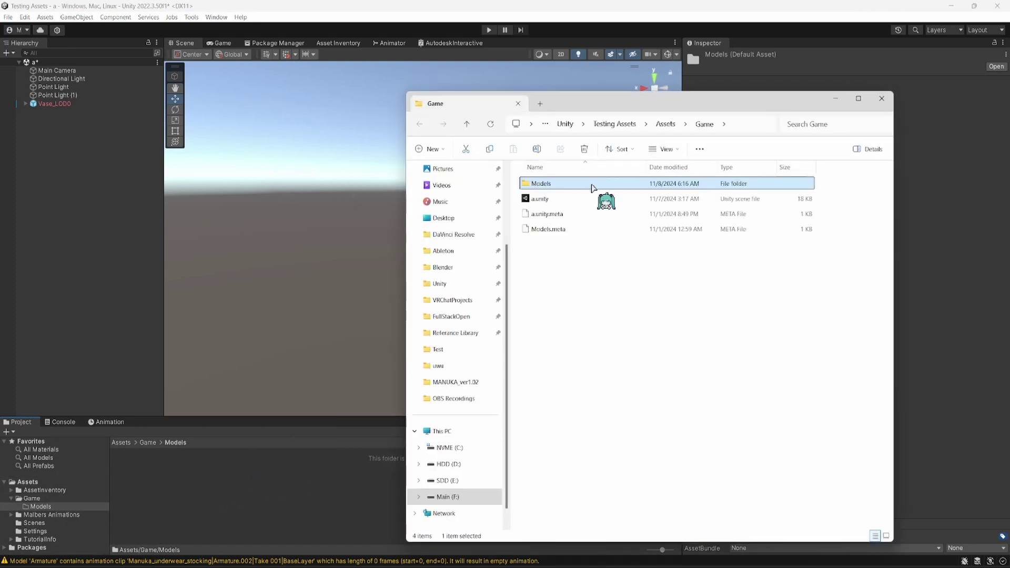
double_click(591, 184)
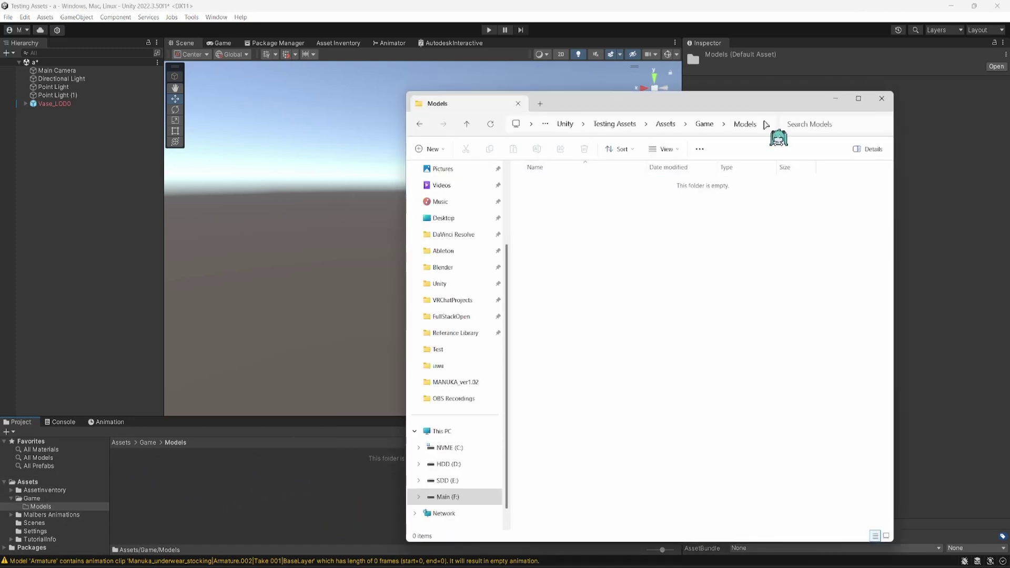
left_click(765, 124)
left_click(863, 280)
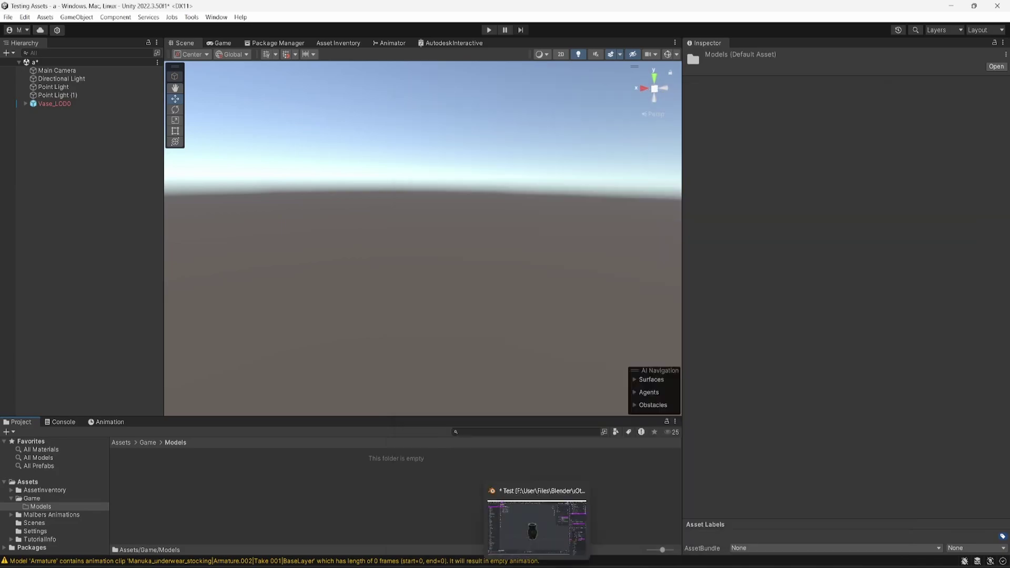
- Switch to Blender and add the copied Assets/Game/Models folder path as a Unity export destination
left_click(536, 567)
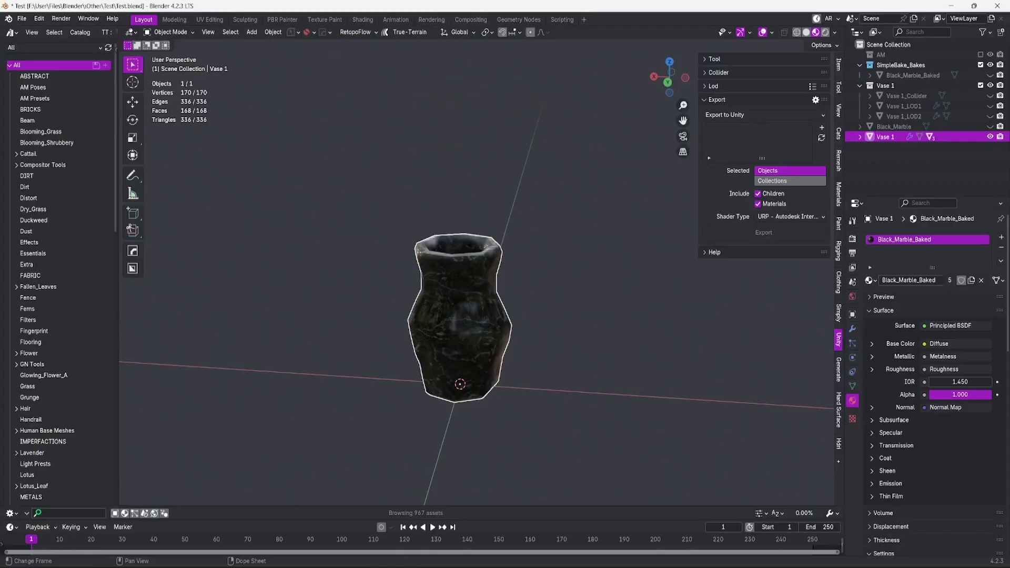
left_click(822, 129)
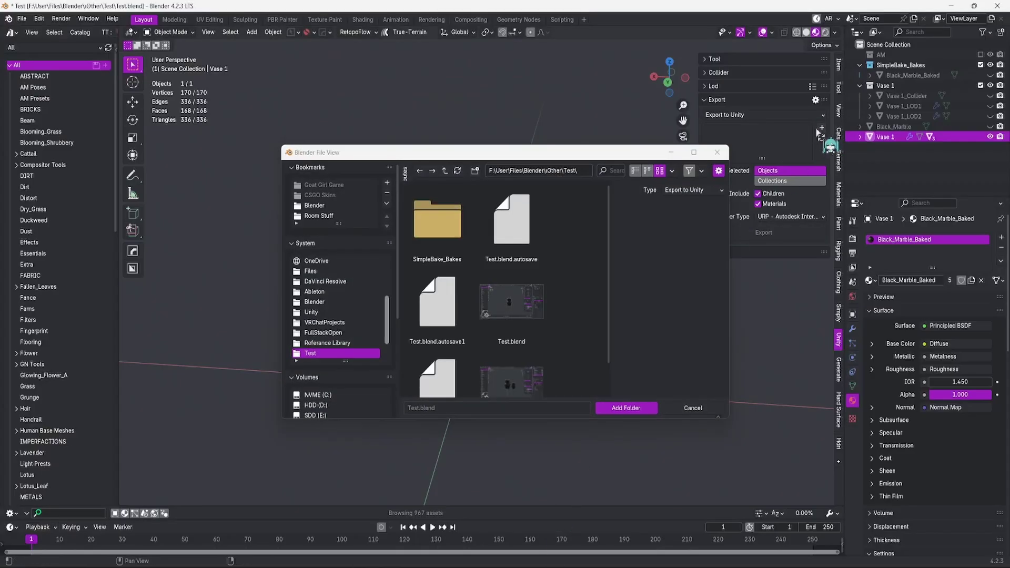
left_click(575, 172)
key("ctrl+v")
left_click(637, 226)
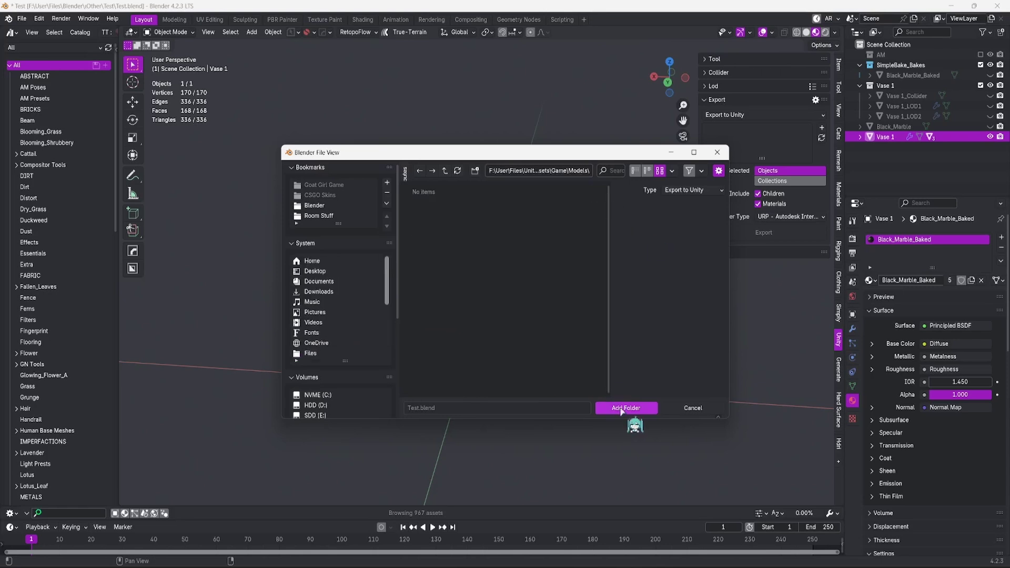
left_click(620, 409)
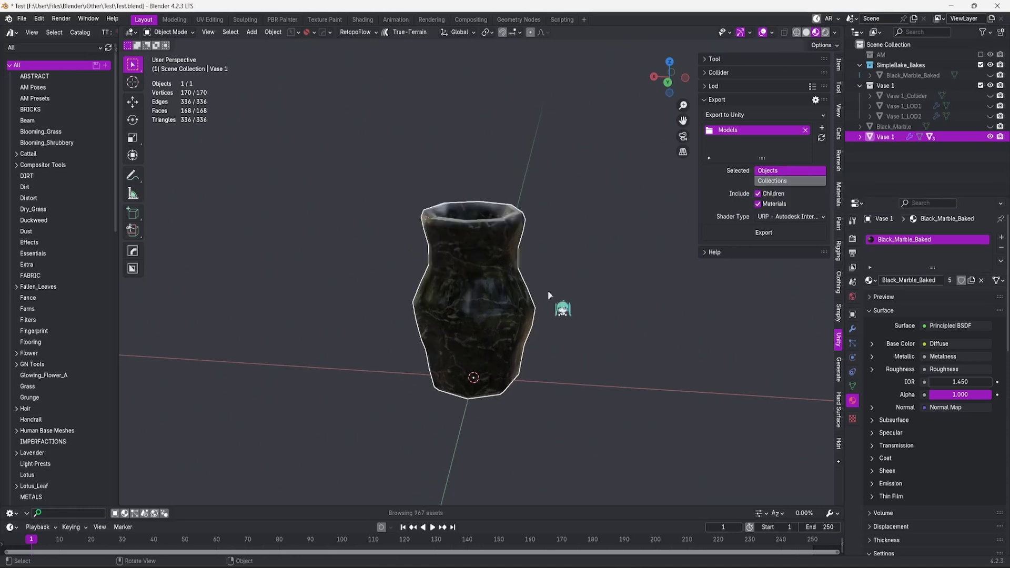
left_click(579, 295)
middle_click_drag(579, 295, 466, 289)
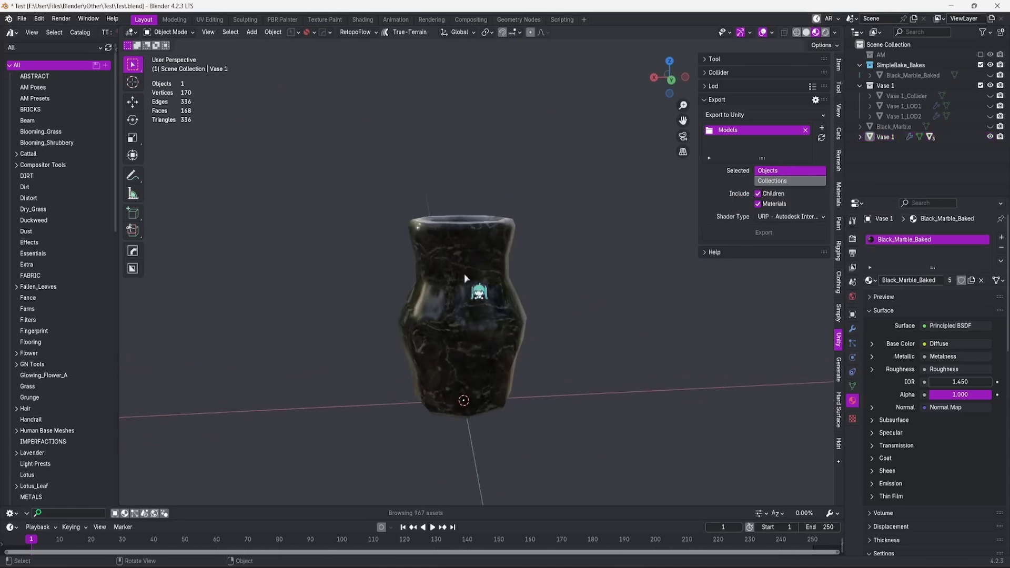
left_click(461, 240)
middle_click_drag(649, 210, 469, 254)
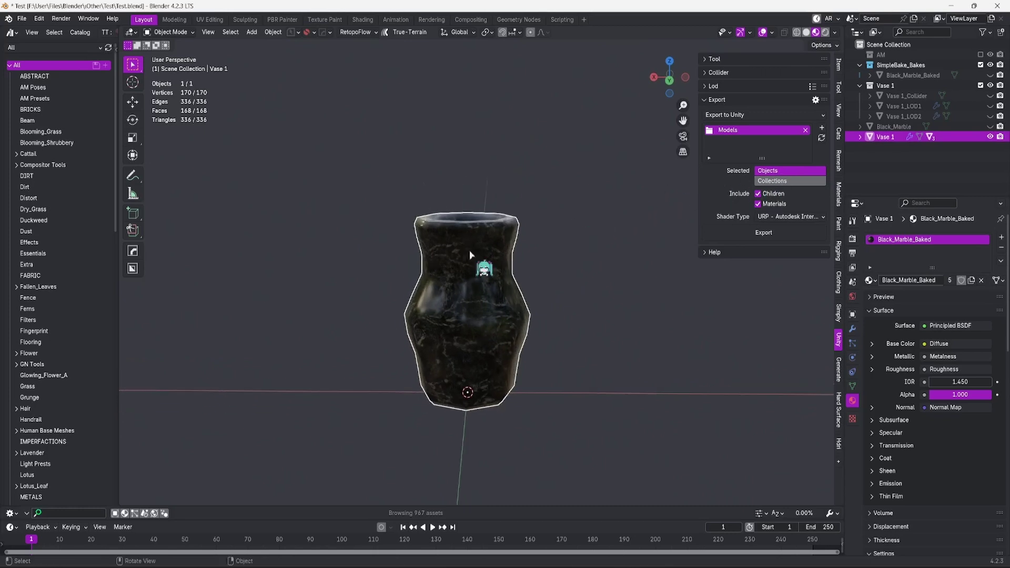
middle_click_drag(555, 262, 442, 256, "shift")
scroll(463, 290, "down", 3)
left_click(443, 270)
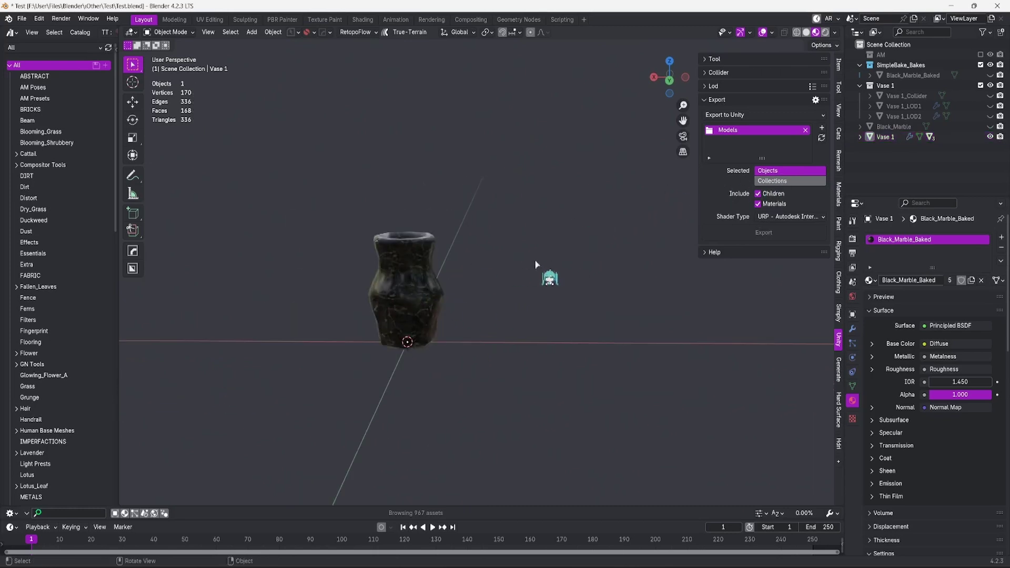
- Paste a copy of the vase beside the original, select both vases, and delete the copy
left_click(419, 311)
key("ctrl+c")
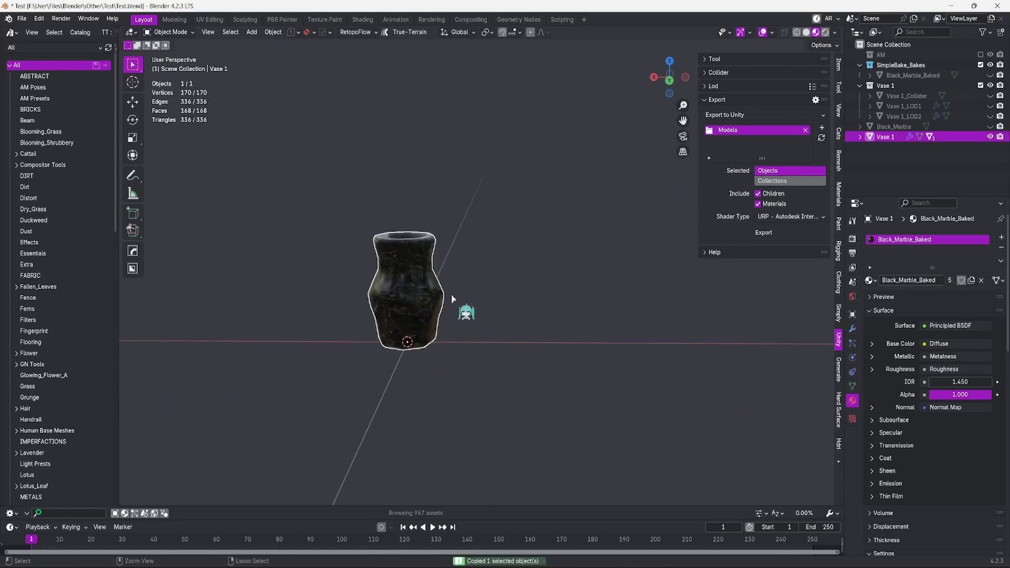
key("ctrl+v")
key("g")
left_click(587, 326)
left_click(498, 187)
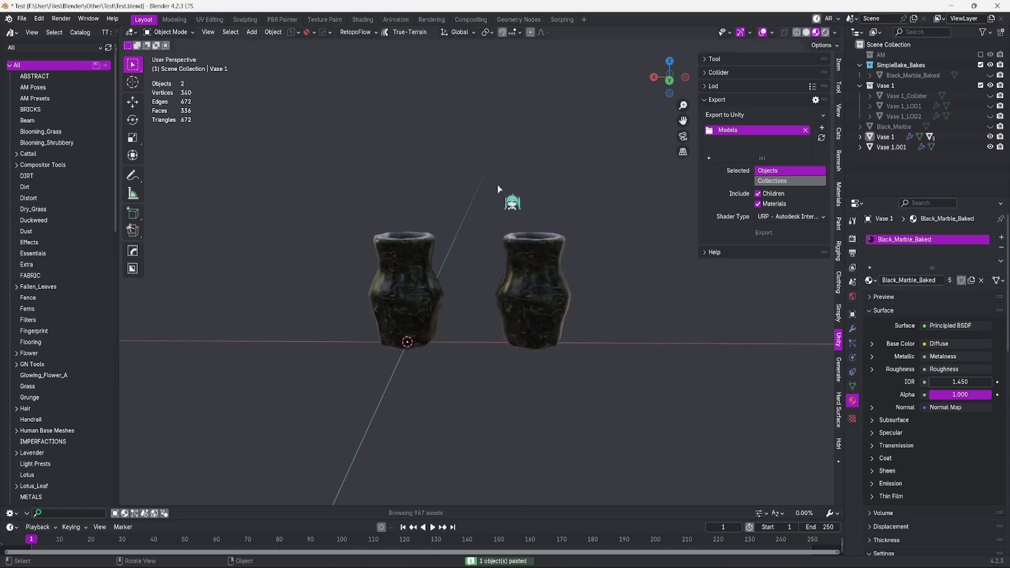
left_click(543, 276)
left_click(407, 244, "shift")
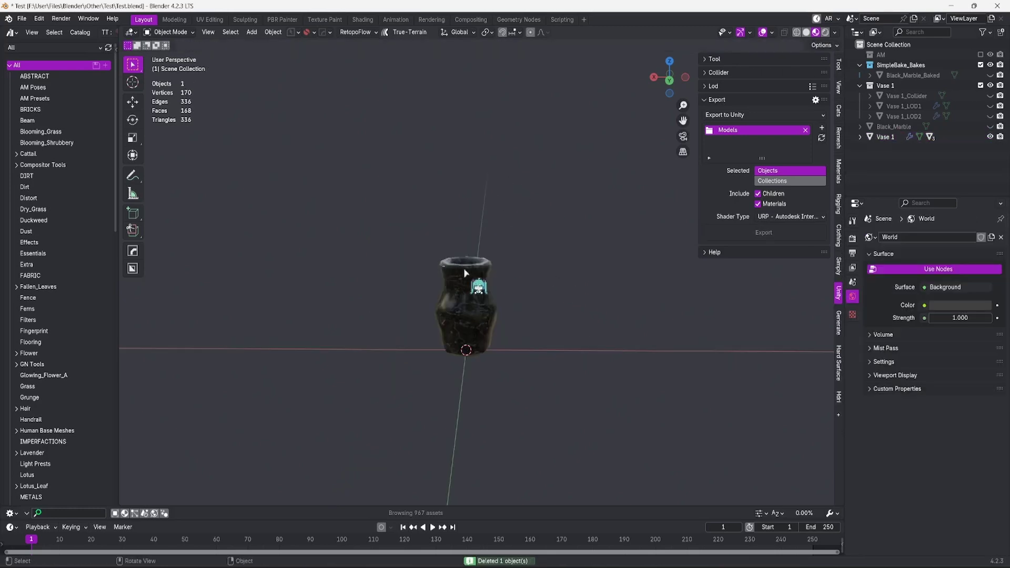
left_click(465, 273)
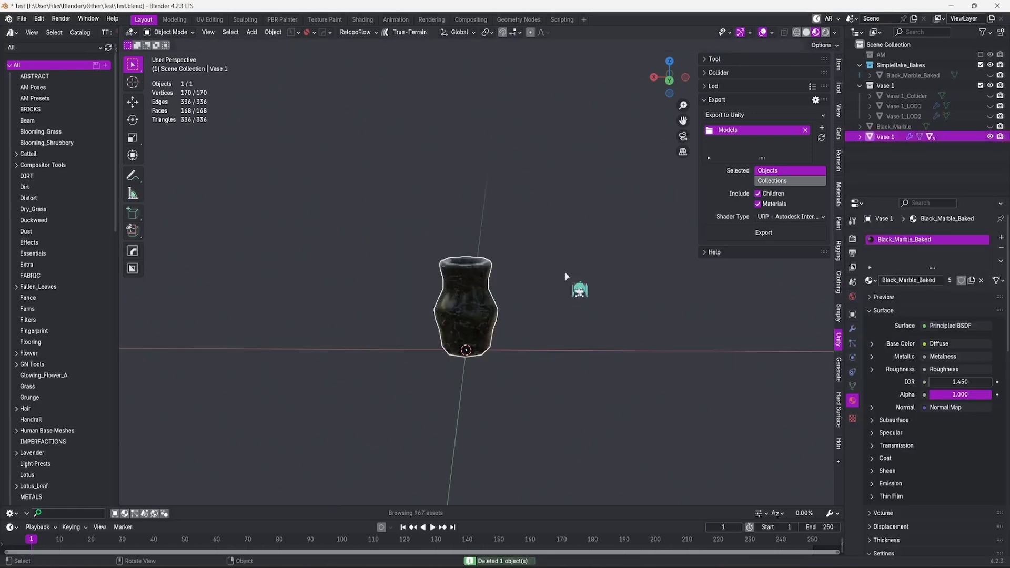
- Expand Vase 1 in the outliner to review its collider and LOD children, and collapse it again
scroll(581, 287, "up", 3)
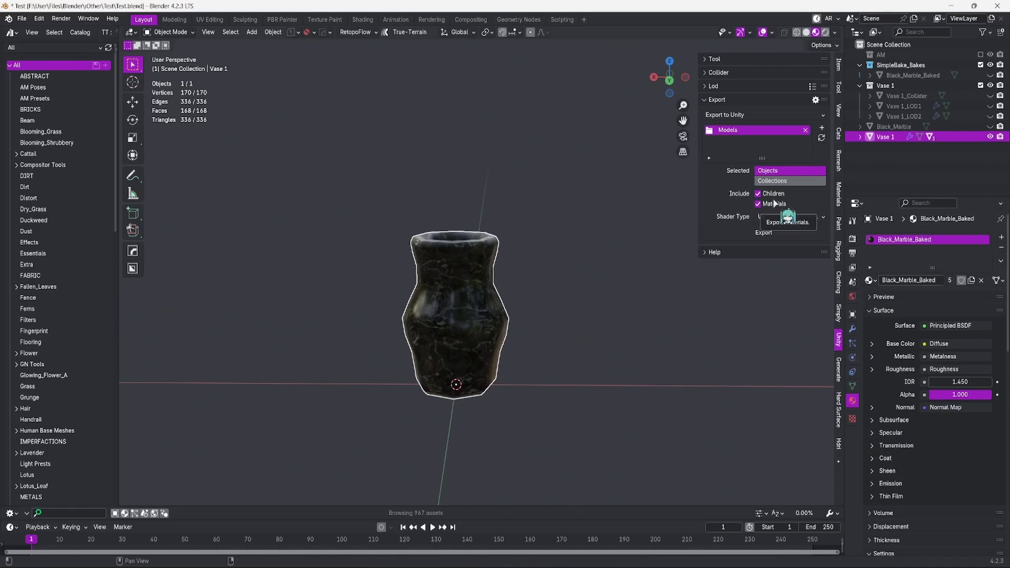
left_click(860, 137)
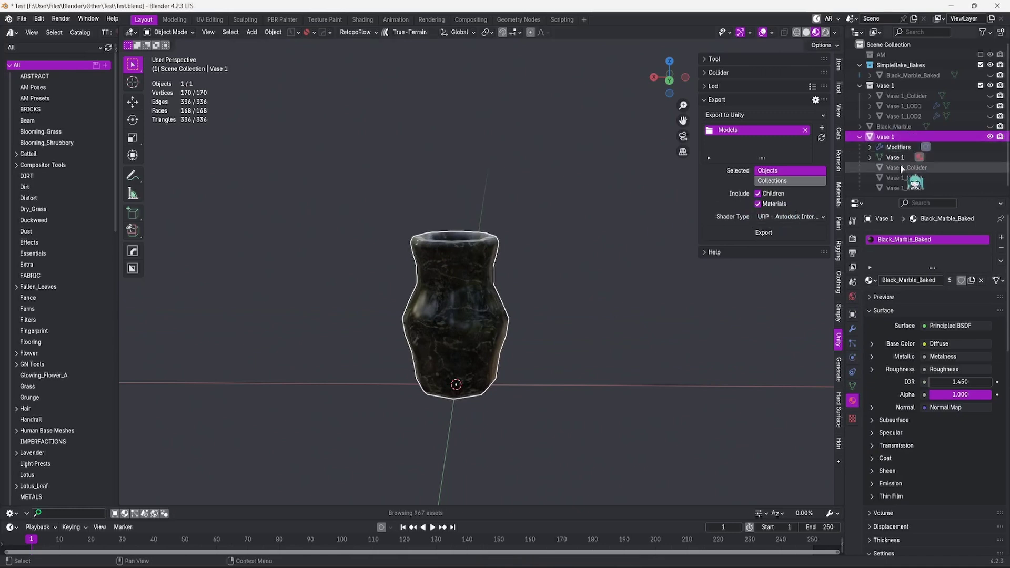
scroll(901, 168, "down", 1)
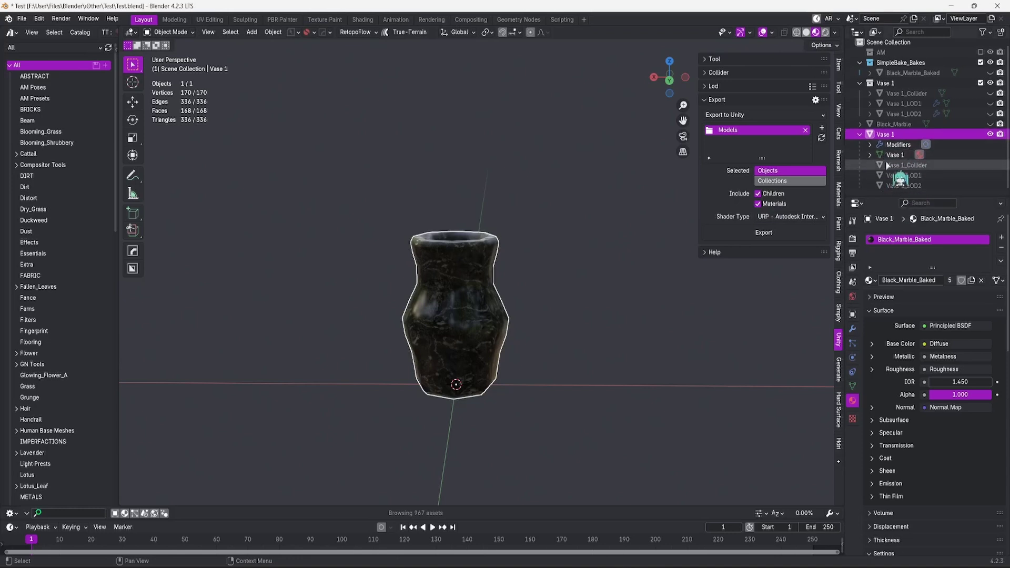
left_click(860, 134)
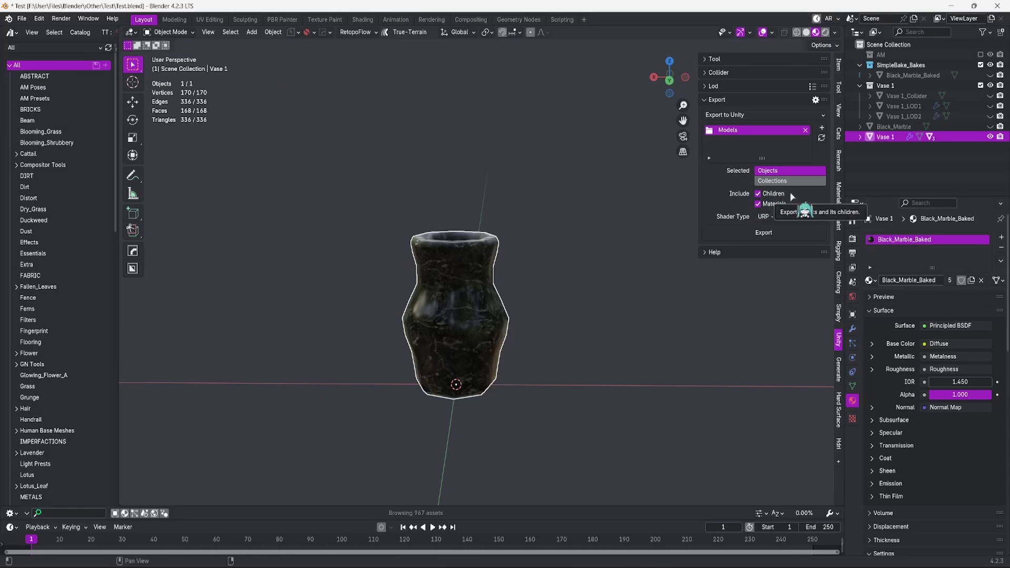
- Review the available Unity export shader types, reselect the vase, and inspect its marble surface up close
left_click(773, 218)
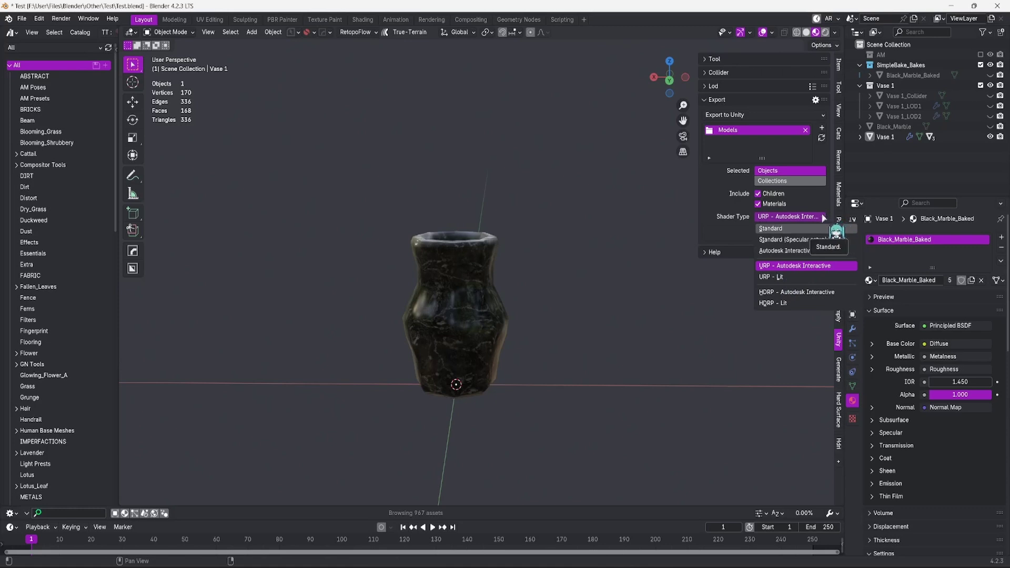
key("a")
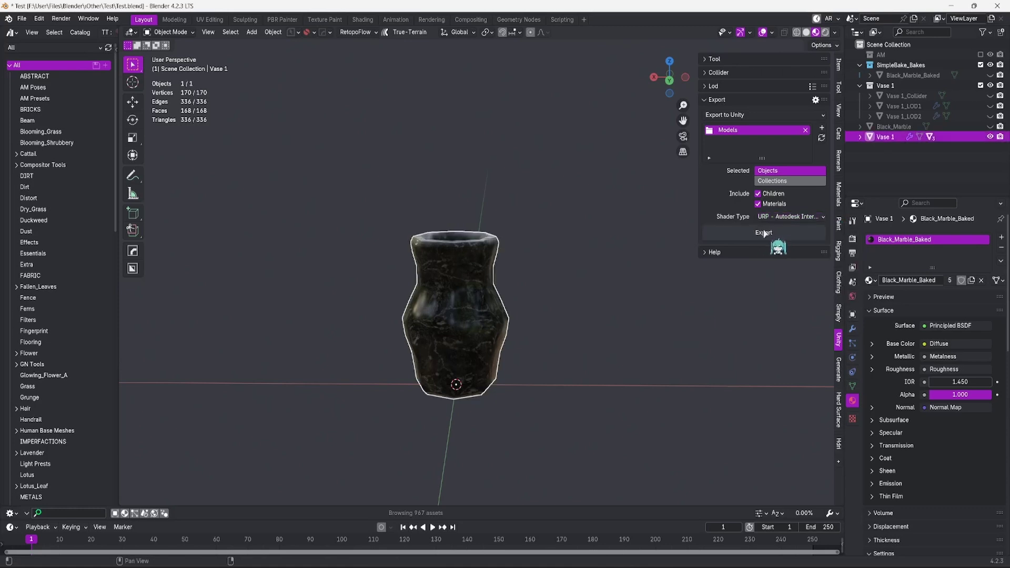
middle_click_drag(530, 282, 550, 264, "shift")
scroll(539, 278, "up", 1)
scroll(538, 279, "up", 3)
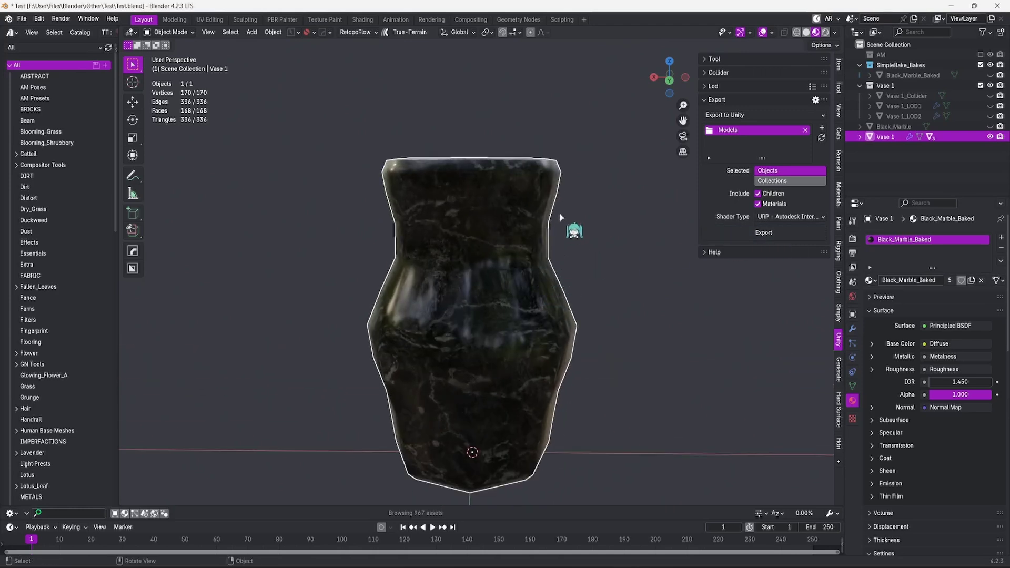
scroll(561, 218, "down", 3)
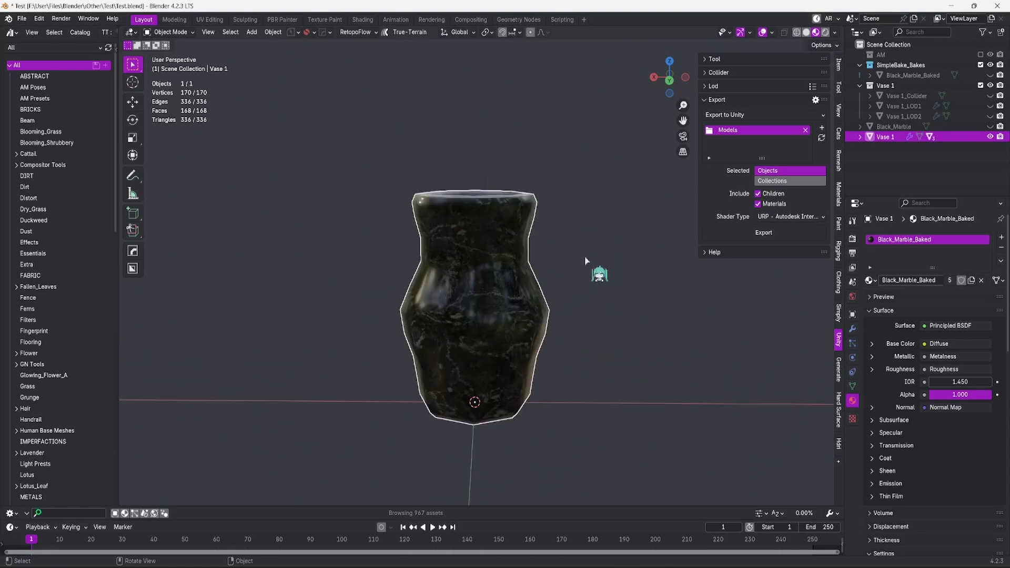
- Switch to Unity and review the Autodesk Interactive surface inputs of New Material in the root Assets folder
left_click(557, 566)
left_click(119, 444)
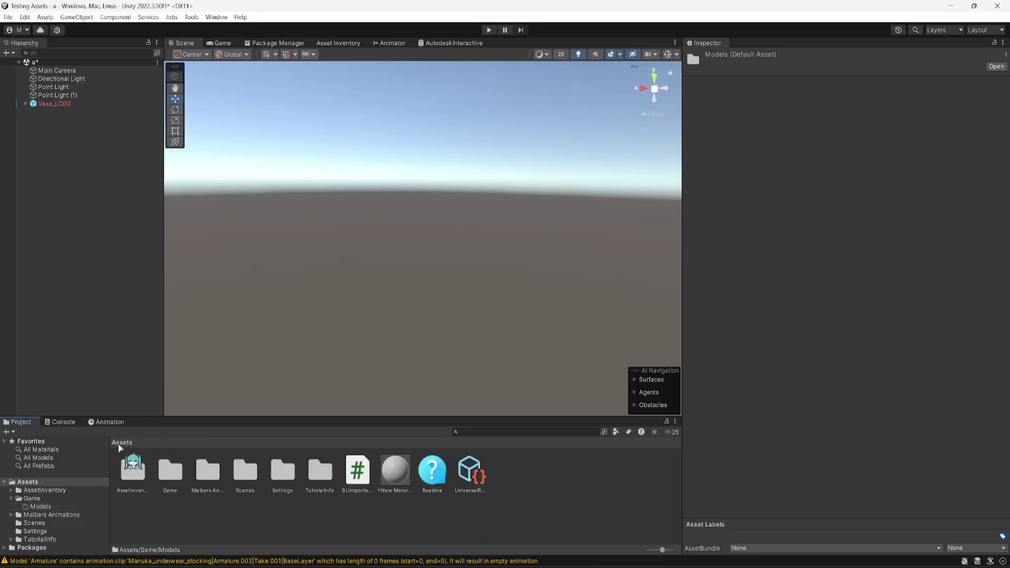
left_click(402, 475)
left_click(799, 68)
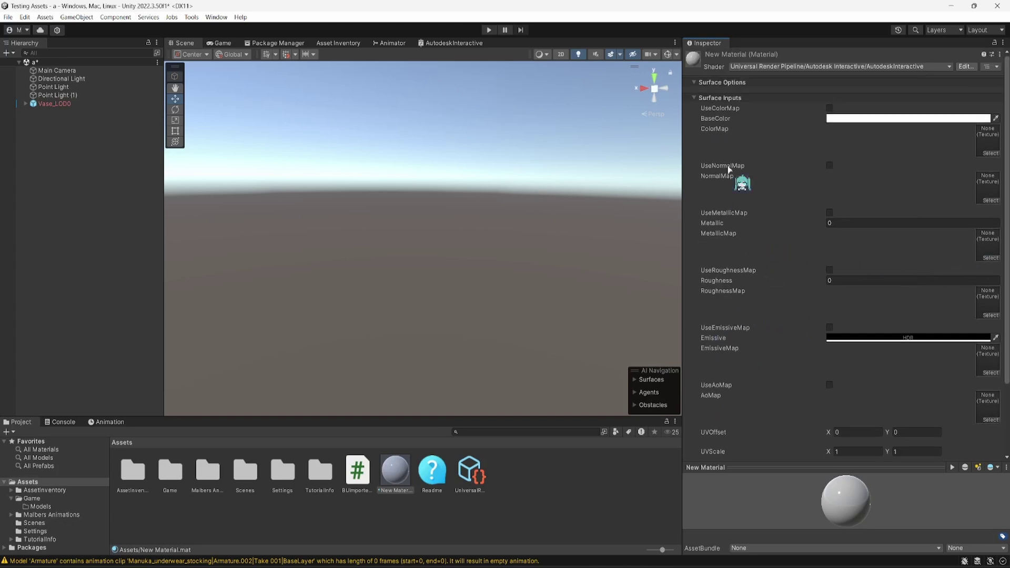
scroll(718, 118, "down", 3)
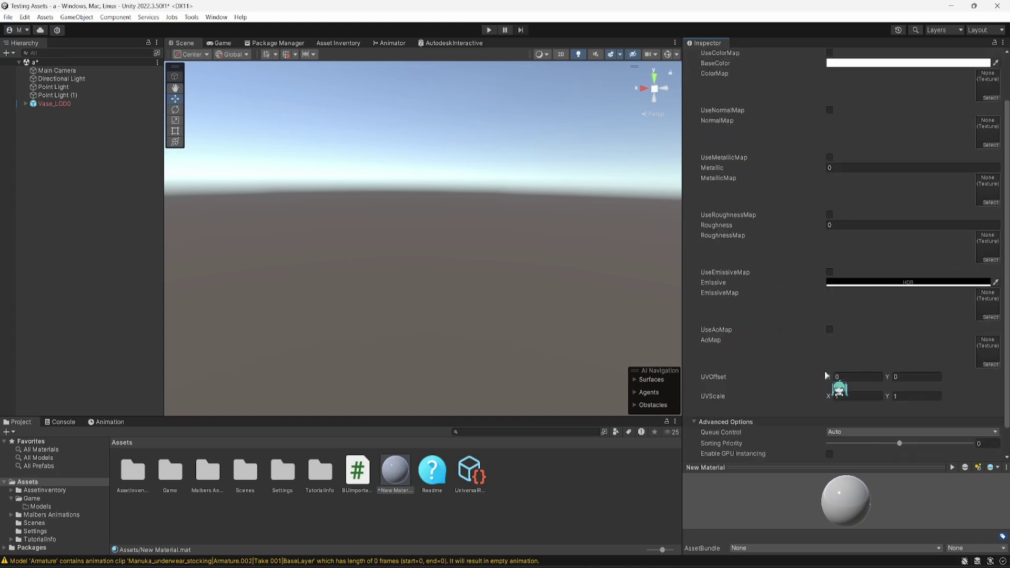
scroll(901, 274, "up", 3)
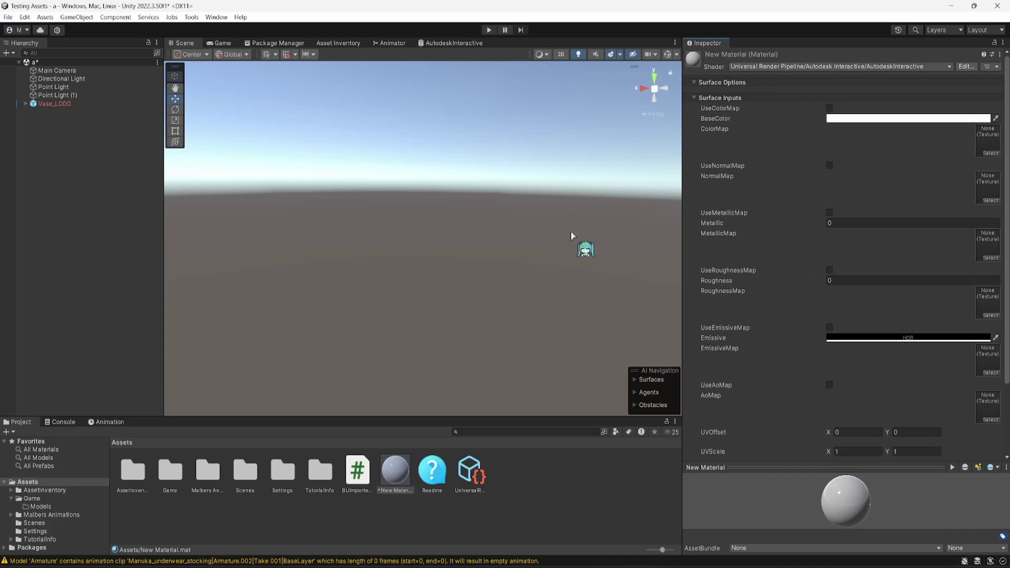
- Return to Blender and show the vase's Black_Marble_Baked node graph in the Shading workspace
left_click(951, 6)
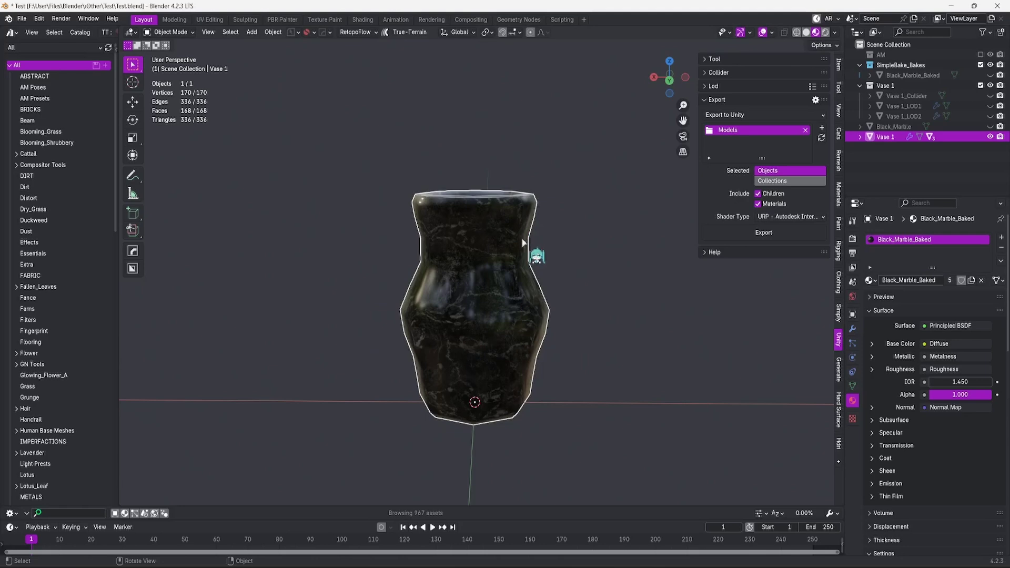
left_click(354, 21)
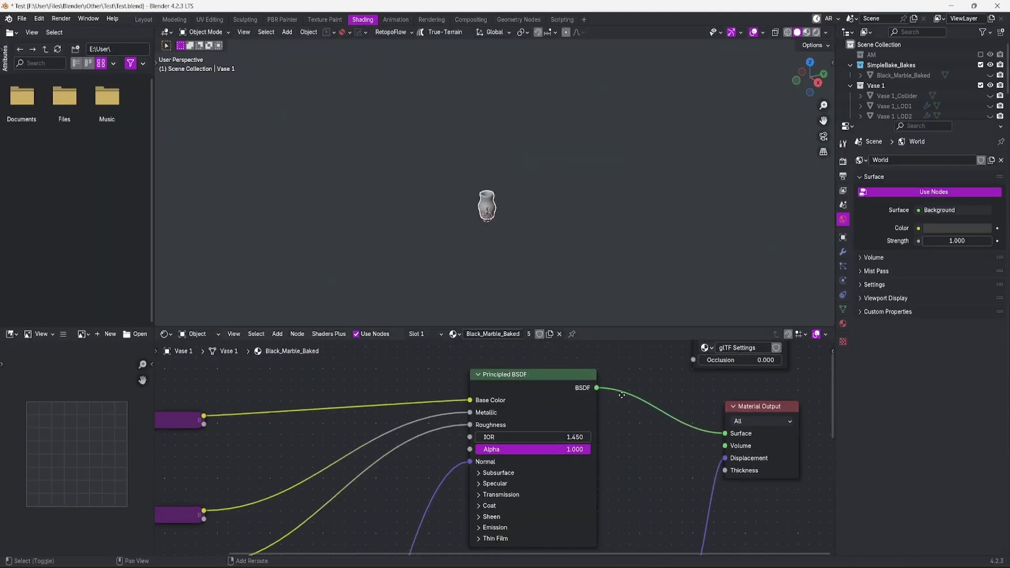
scroll(605, 403, "up", 1)
middle_click_drag(622, 395, 585, 410, "shift")
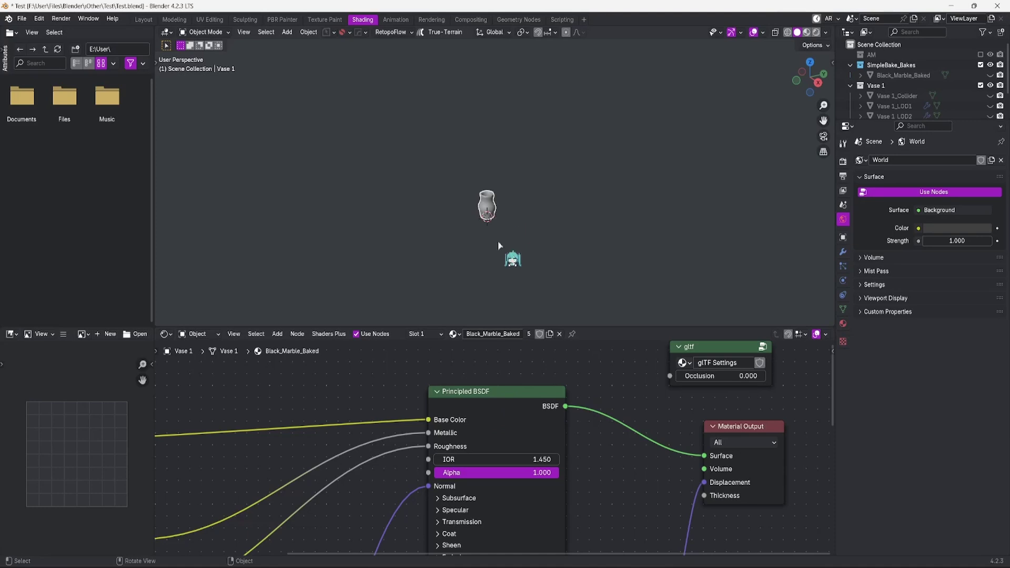
scroll(611, 427, "down", 2)
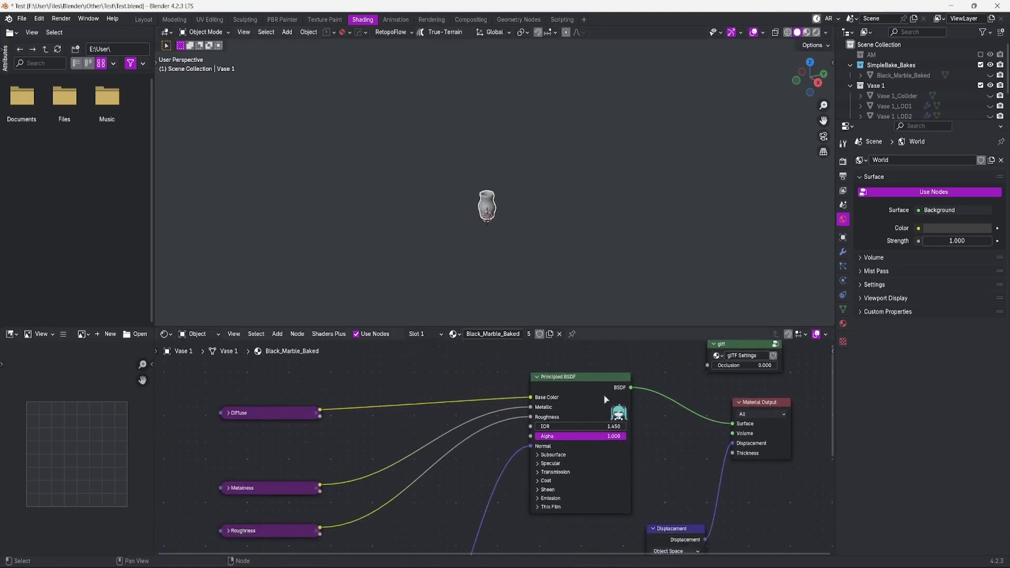
left_click_drag(584, 379, 637, 364)
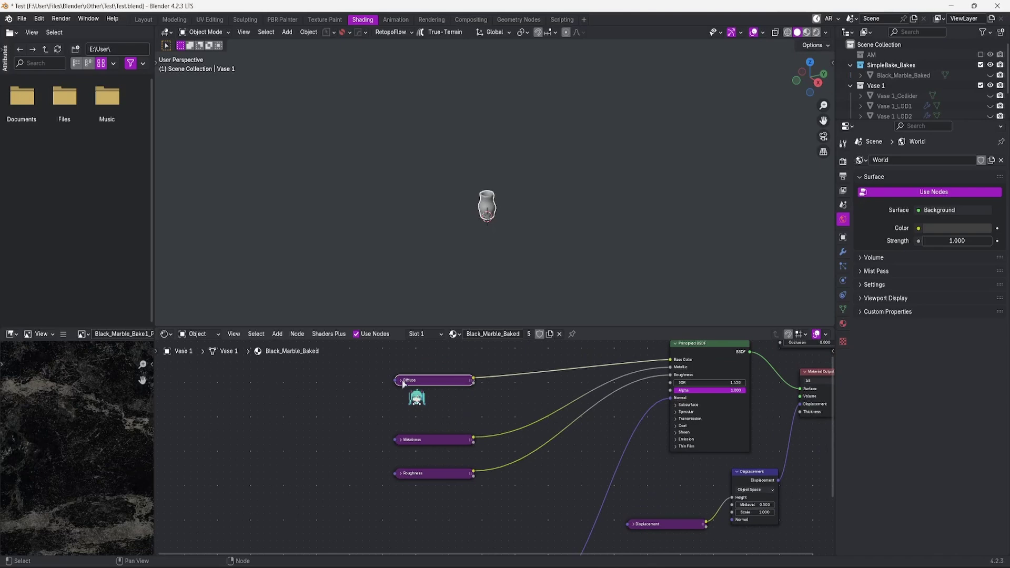
- Expand the Diffuse texture node and check its full image name
left_click(401, 381)
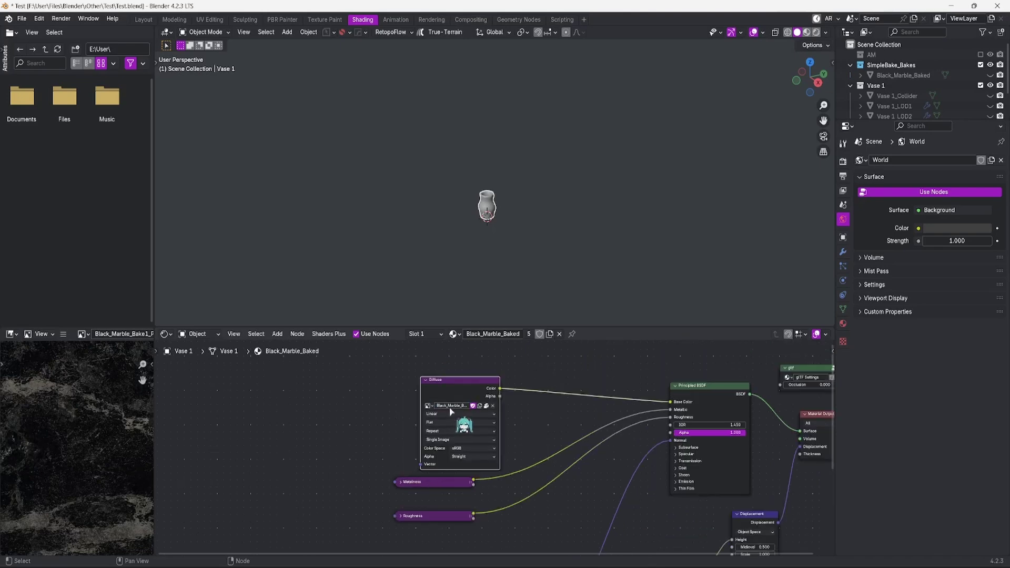
double_click(460, 406)
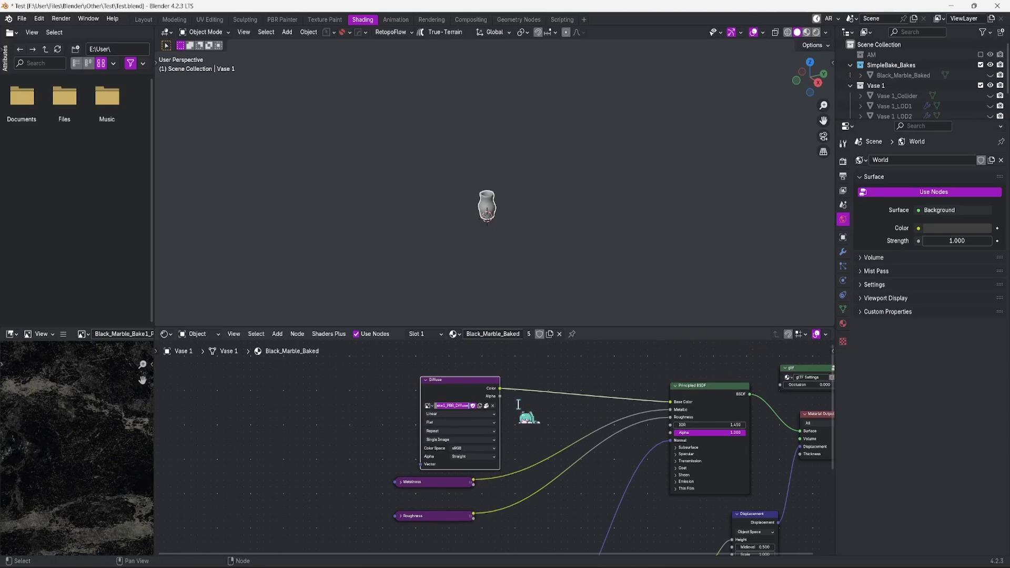
double_click(460, 406)
left_click(458, 406)
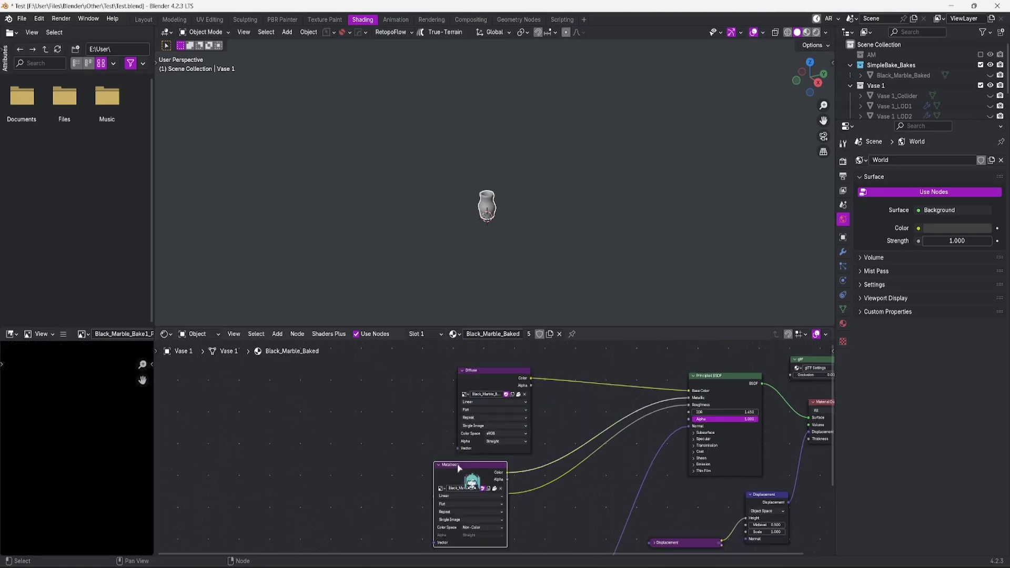
- Move the Metalness texture node beside the Diffuse node and expand the Roughness and Normal texture nodes
left_click_drag(457, 468, 600, 385)
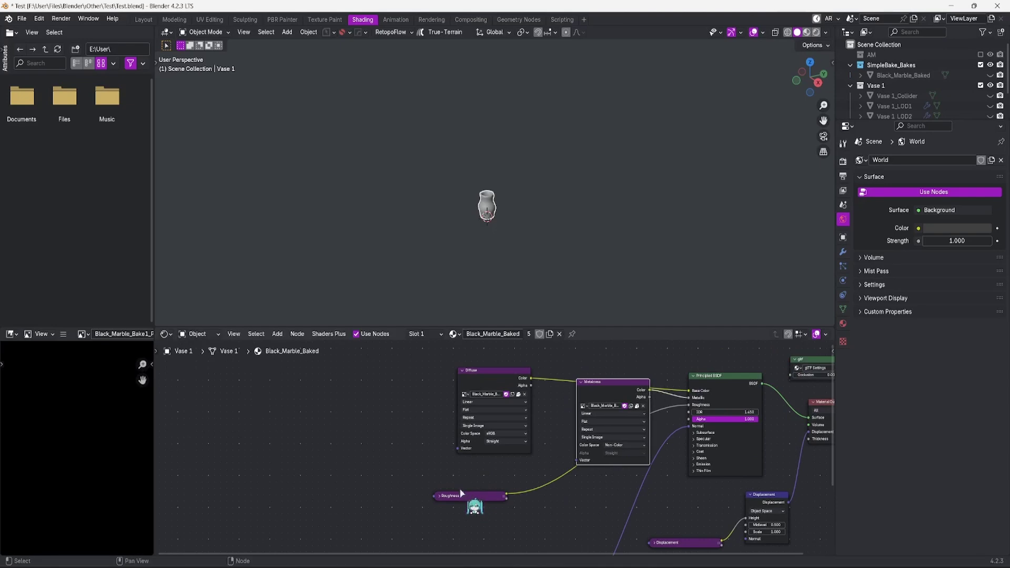
left_click(442, 497)
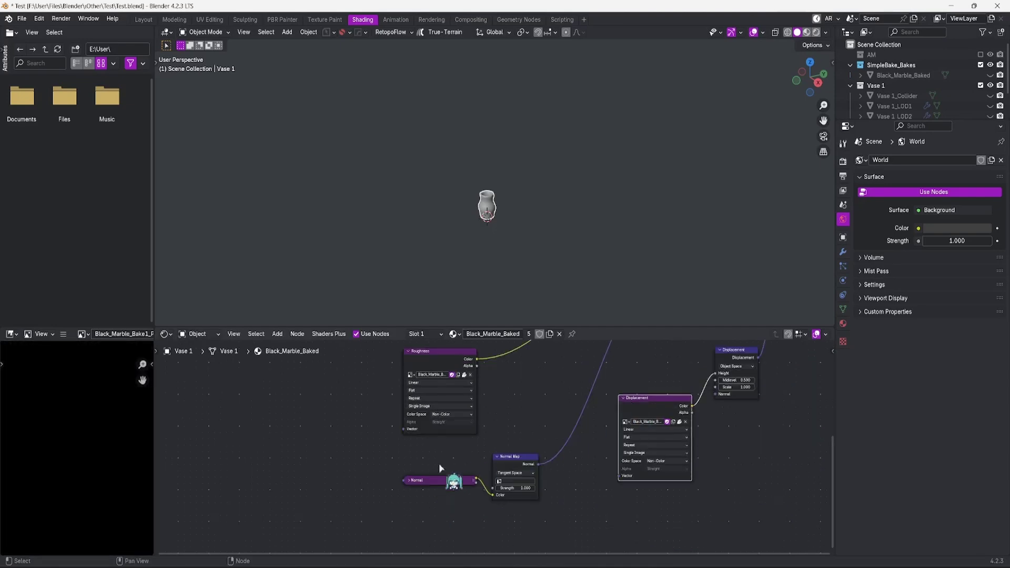
left_click(410, 480)
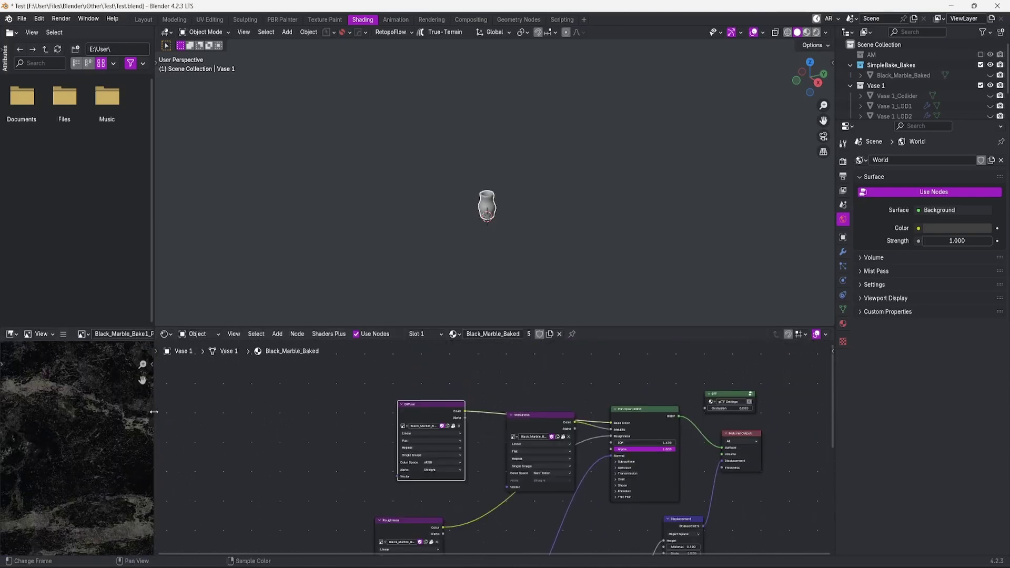
- Widen the image preview area and examine the Diffuse texture's full name and its node
left_click_drag(153, 412, 236, 412)
scroll(461, 438, "up", 4)
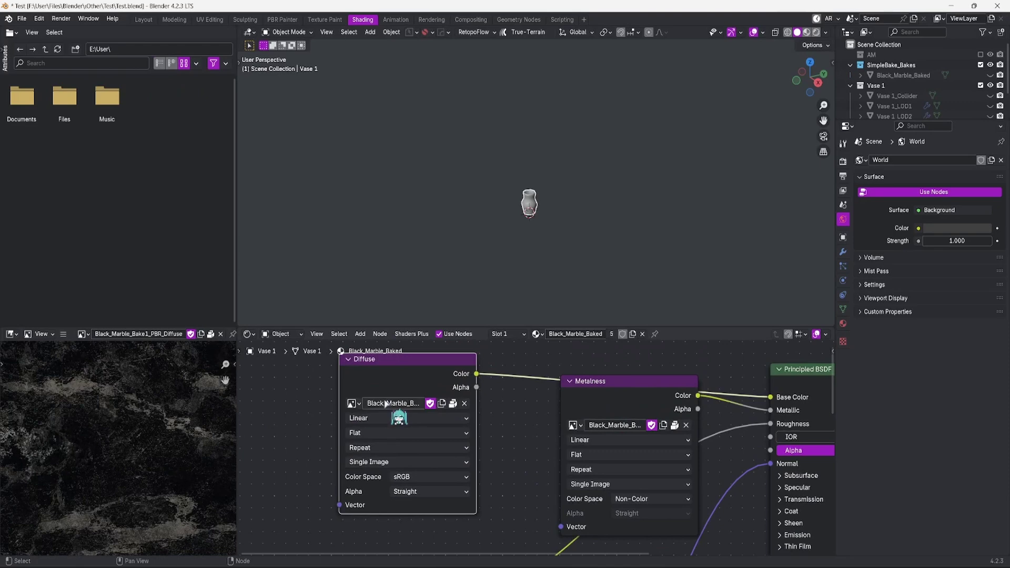
scroll(387, 404, "down", 3)
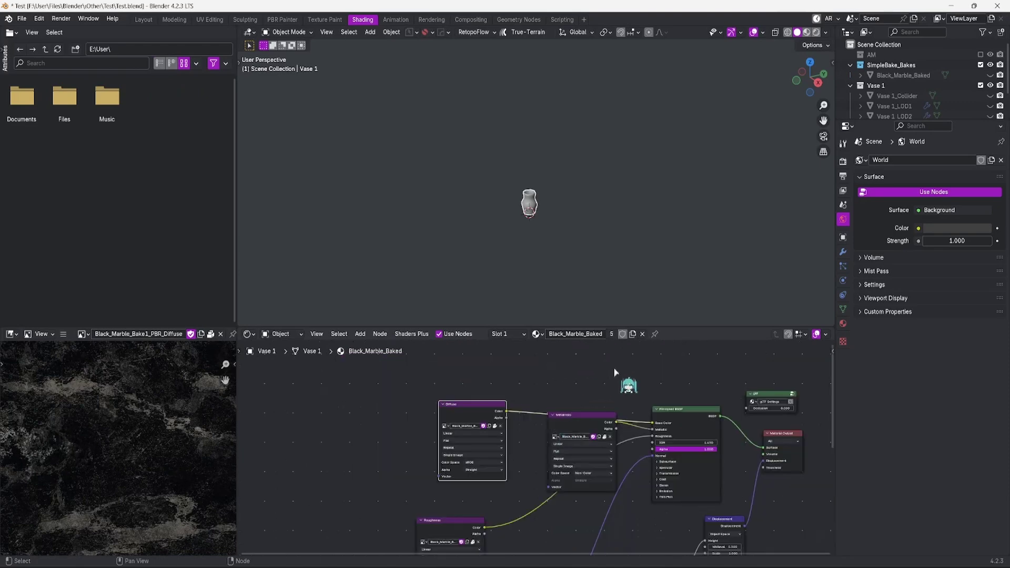
- Look at the External Data options available for the Blender file
middle_click_drag(616, 373, 547, 366)
left_click(22, 18)
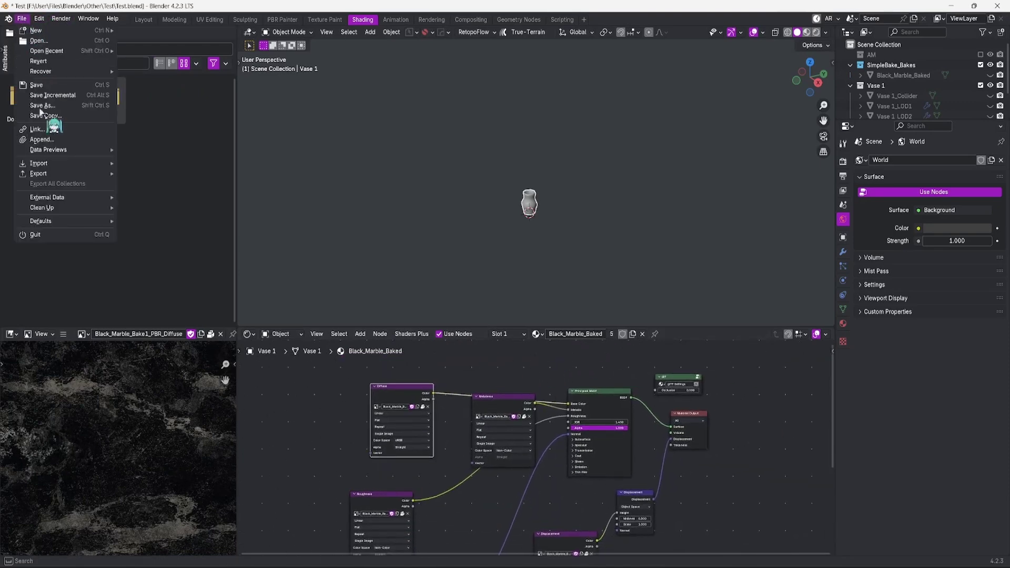
mouse_move(55, 198)
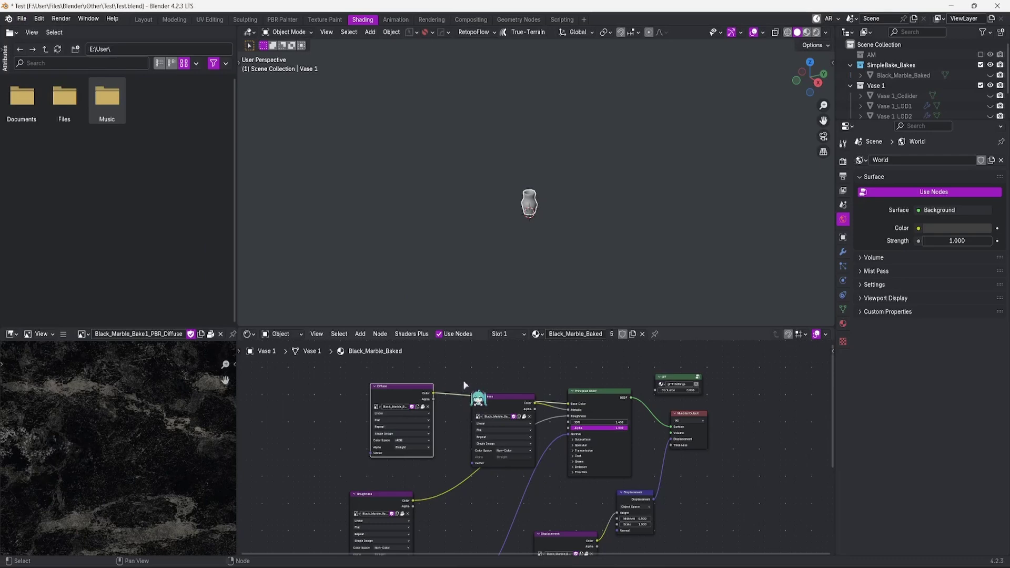
- Examine the Principled BSDF, Diffuse and Metalness nodes and the texture images feeding the baked material
scroll(568, 367, "up", 1)
middle_click_drag(547, 398, 575, 407)
scroll(527, 427, "down", 2)
left_click_drag(625, 370, 623, 370)
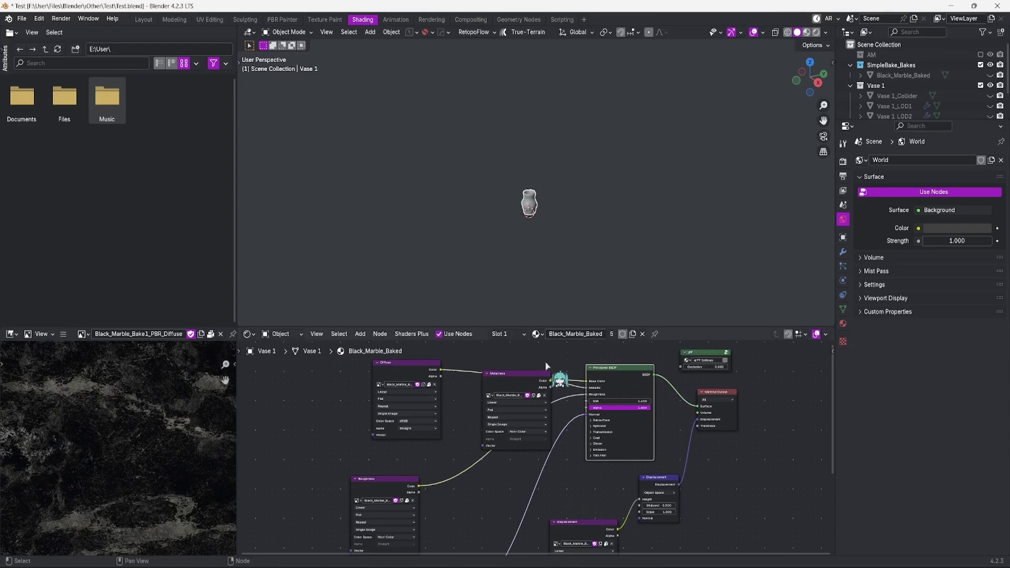
middle_click_drag(556, 345, 553, 355)
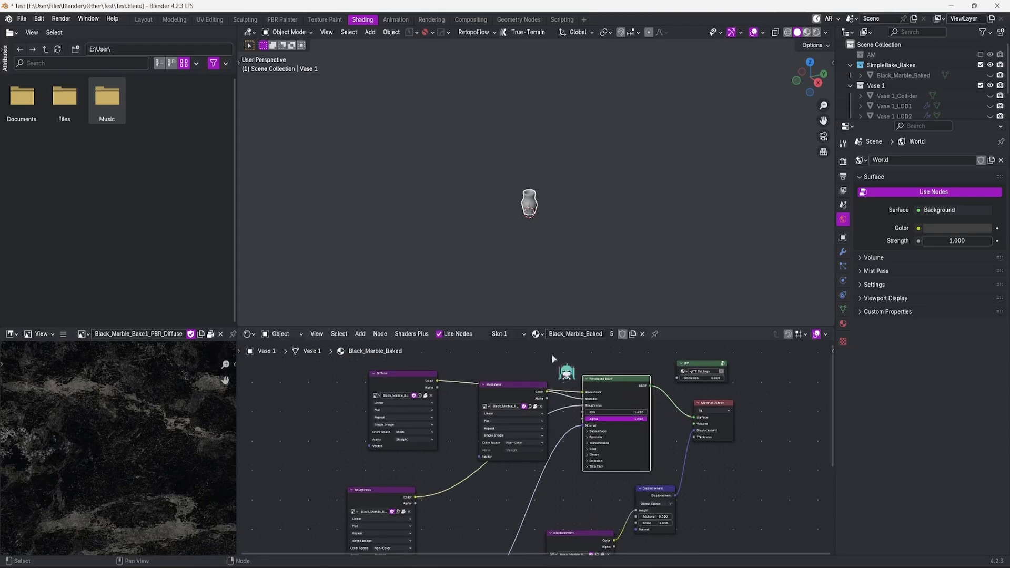
left_click(410, 373)
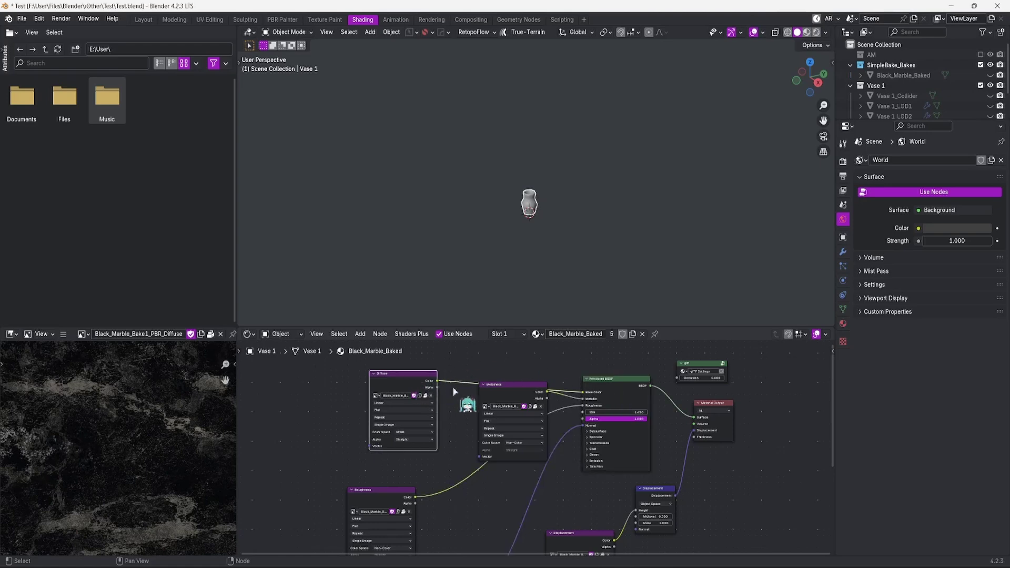
left_click(488, 388)
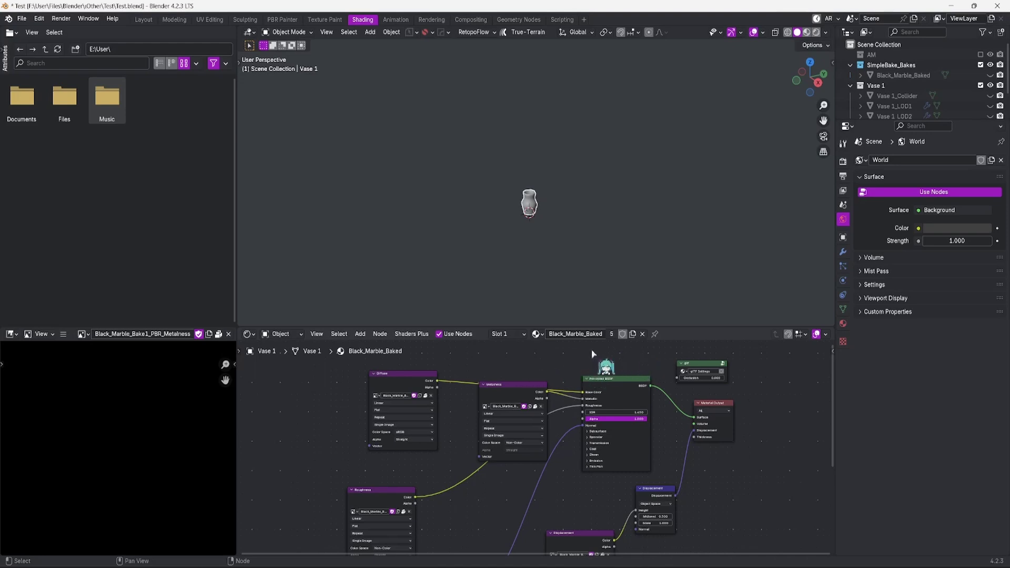
- Return to the Layout workspace and check the Diffuse image assigned to the vase material's Base Color
left_click(143, 19)
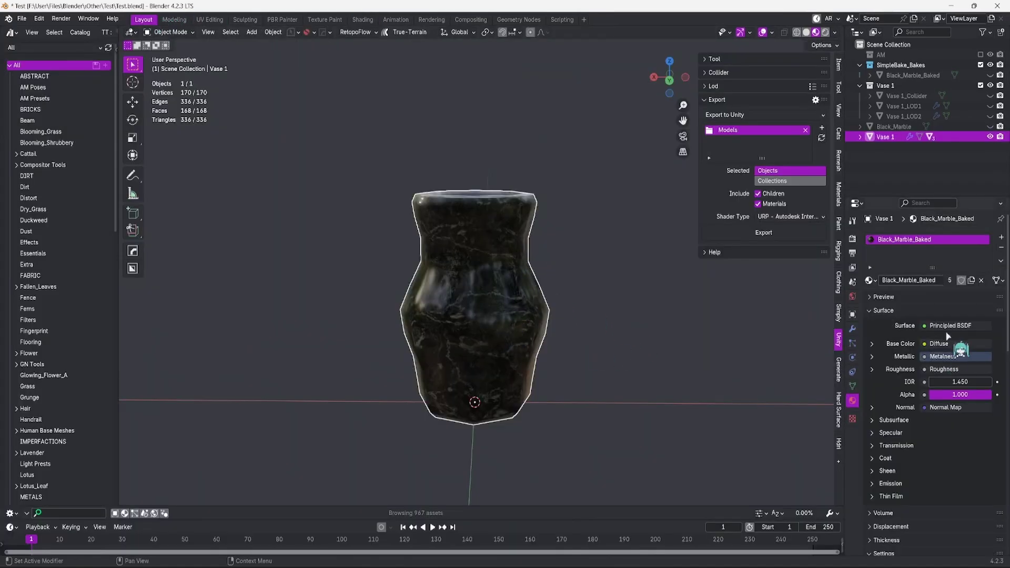
left_click(871, 344)
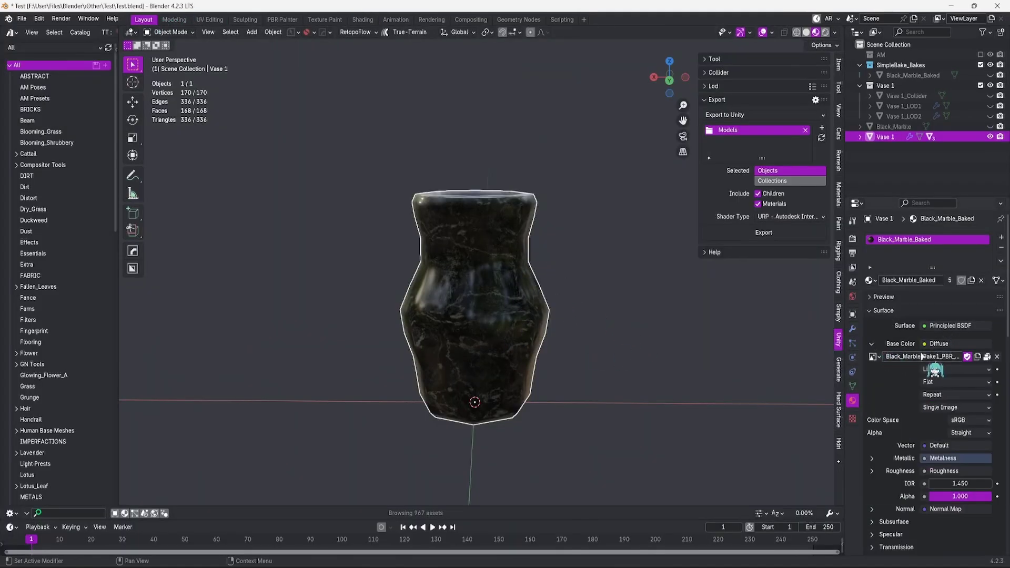
left_click(872, 344)
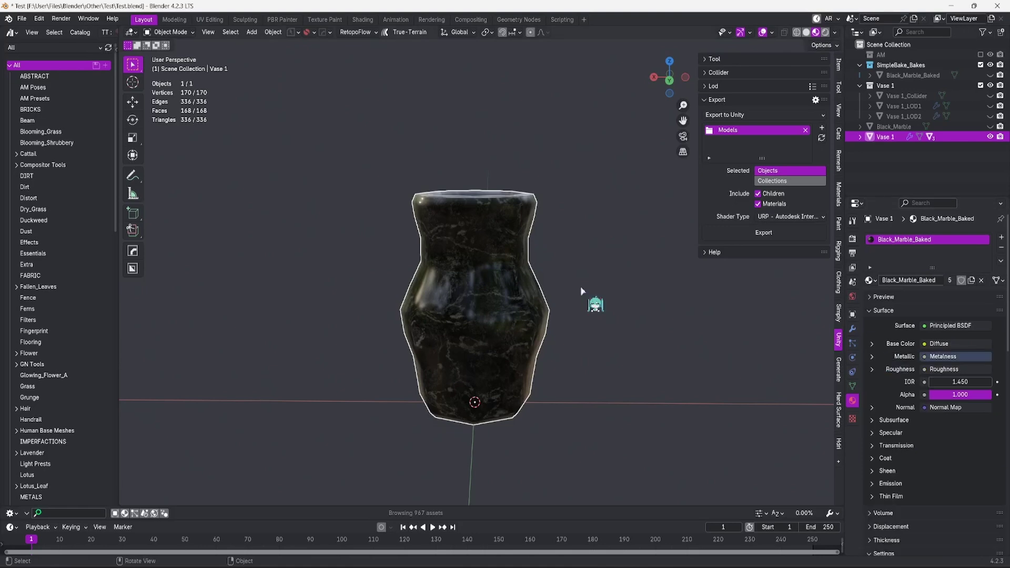
- Export the selected vase with children and materials, and in Unity fix the import settings of Black_Marble_Bake1_PBR_Normal.png as a normal map
middle_click_drag(582, 290, 487, 232)
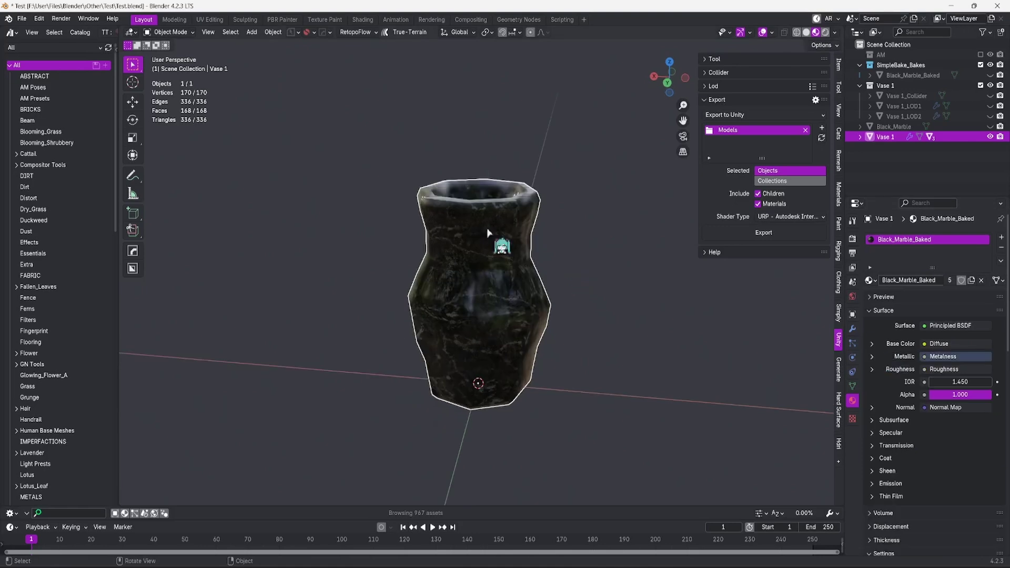
left_click(777, 232)
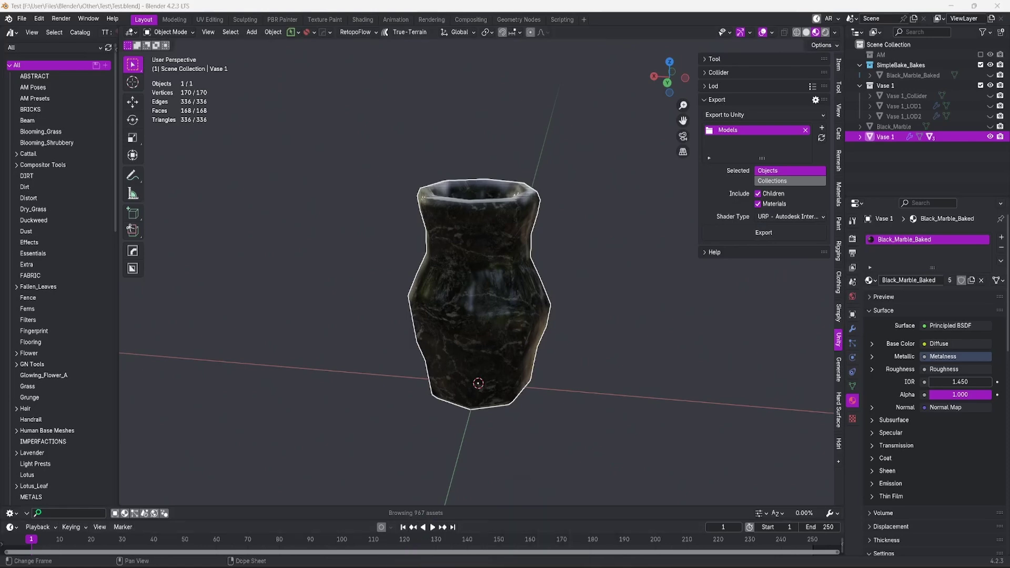
left_click(543, 566)
left_click_drag(361, 111, 519, 118)
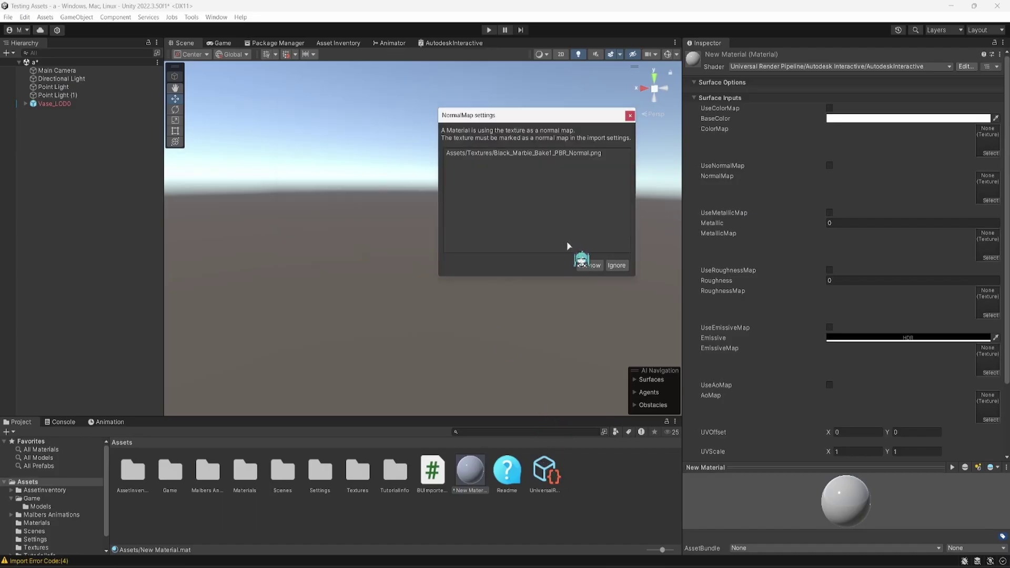
left_click(588, 266)
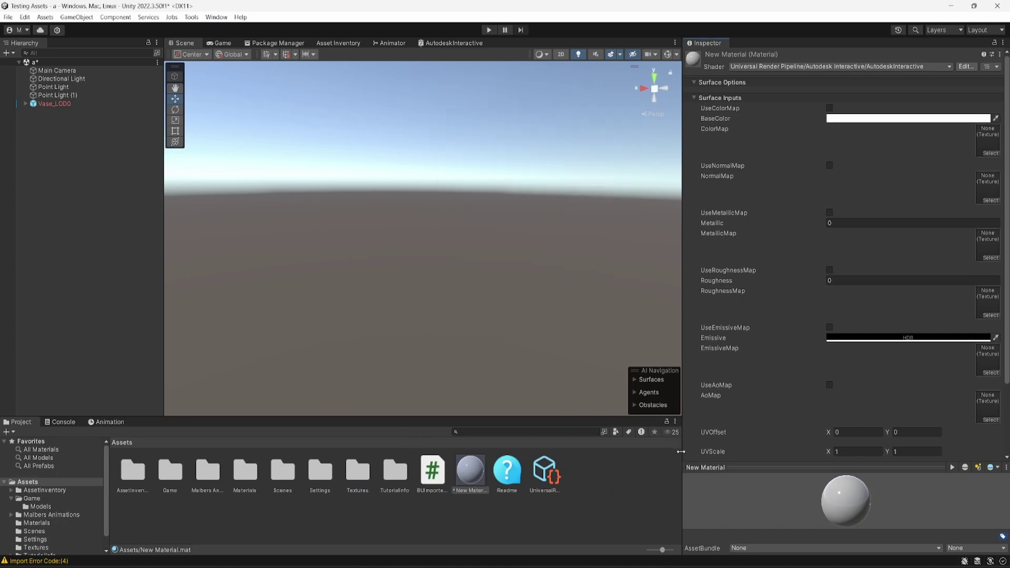
- Narrow the Inspector and review the imported textures and the maps assigned to the Black_Marble_Baked material
left_click_drag(681, 451, 805, 452)
double_click(361, 478)
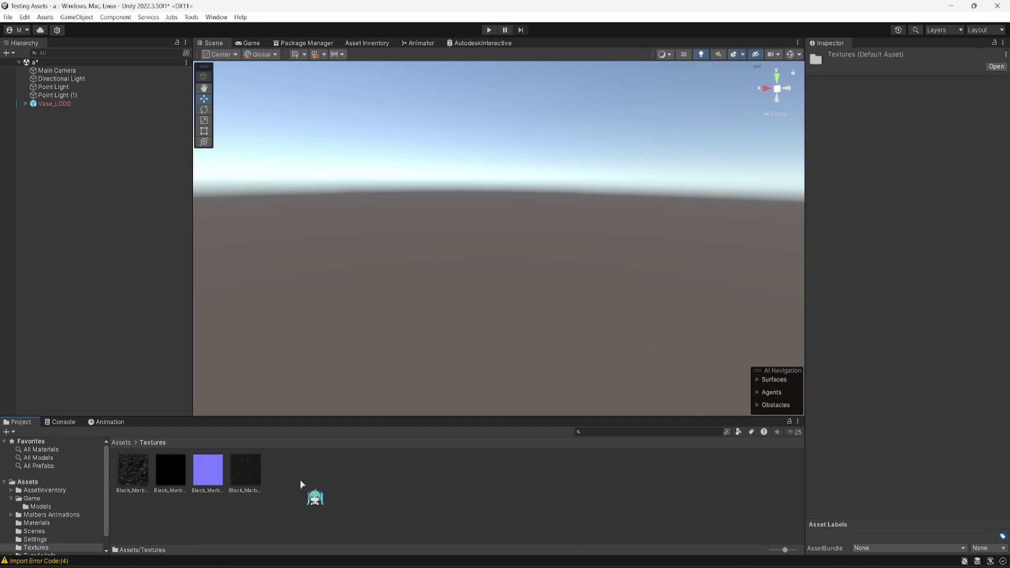
left_click(301, 483)
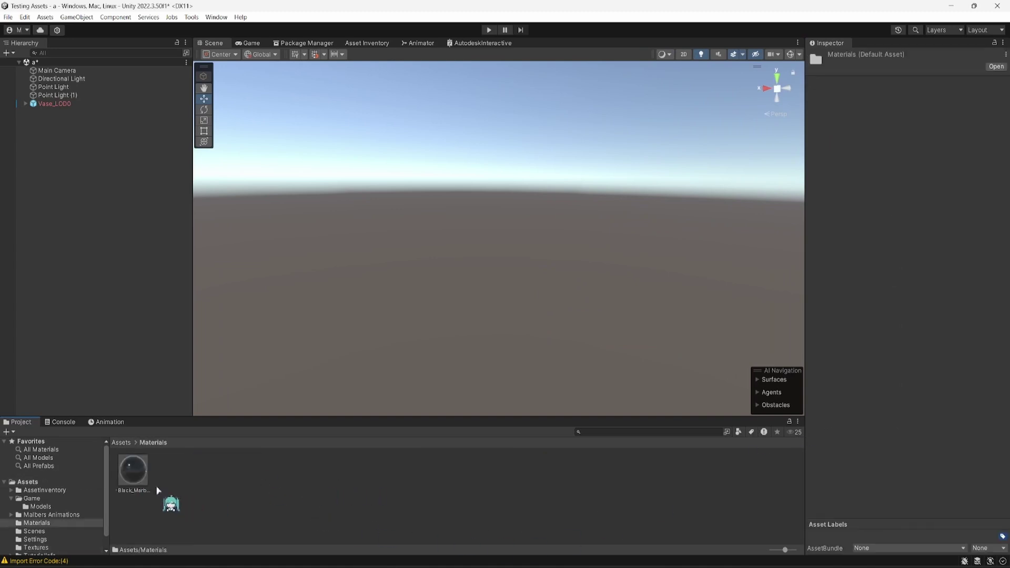
left_click(134, 479)
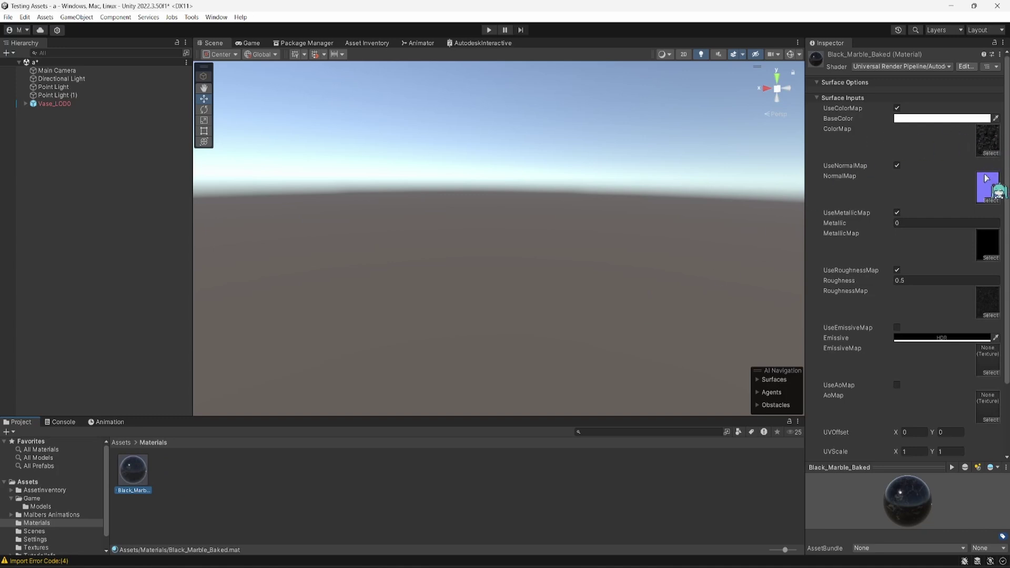
- Replace the missing Vase_LOD0 object in the scene with the exported Vase 1_LOD0 model from Assets/Game/Models
left_click(120, 444)
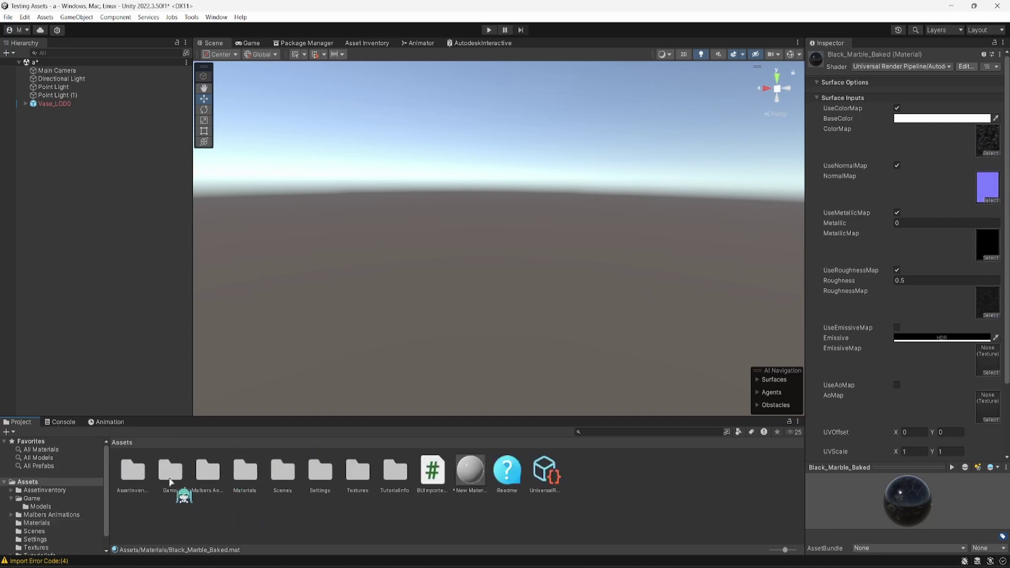
double_click(169, 479)
double_click(132, 471)
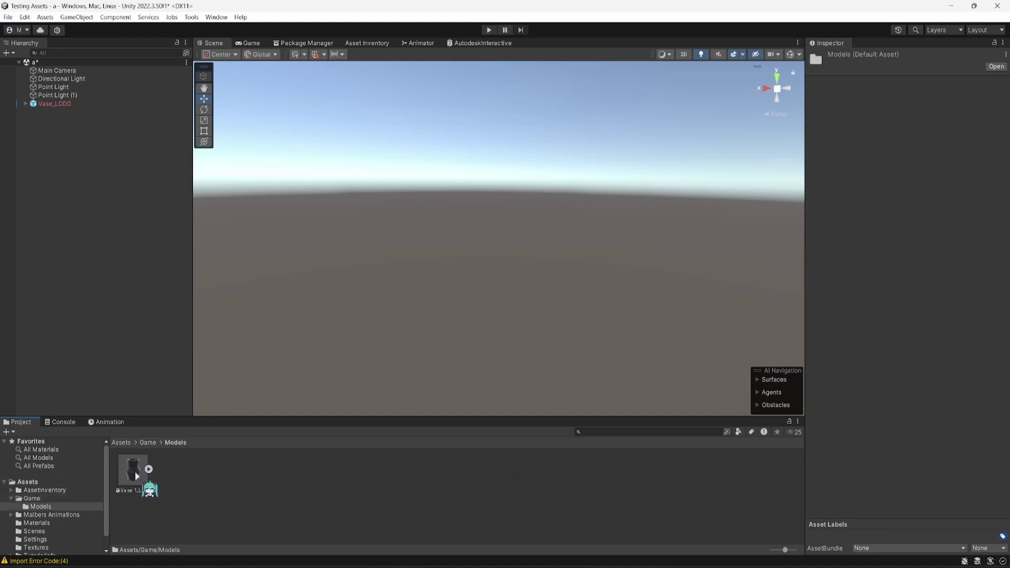
left_click_drag(121, 474, 124, 208)
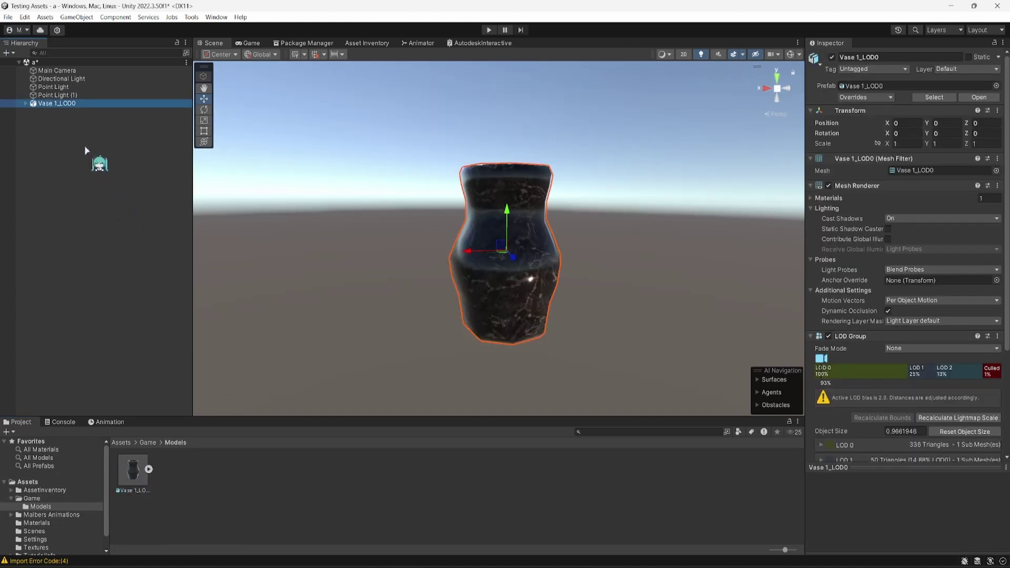
- Review the vase's LOD Group and material, and temporarily enable the Mesh Renderer of Vase 1_Collider to inspect its shape
scroll(949, 312, "down", 5)
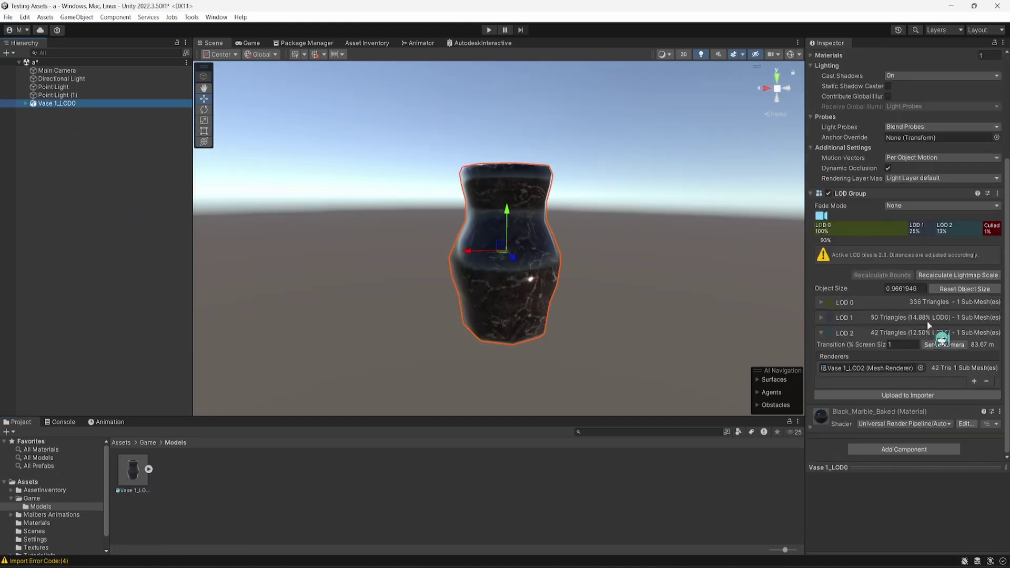
left_click(810, 424)
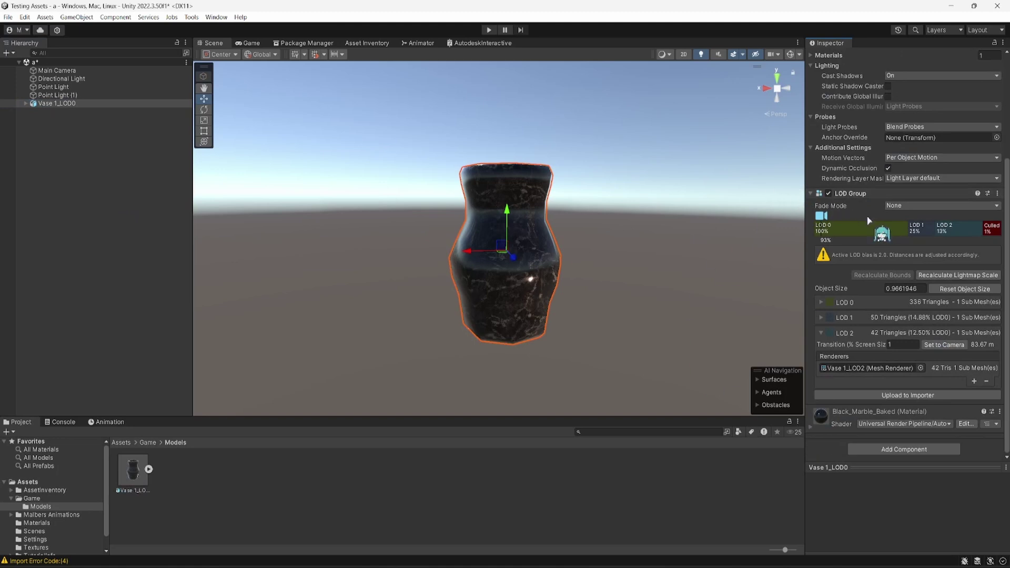
left_click(26, 103)
left_click(67, 111)
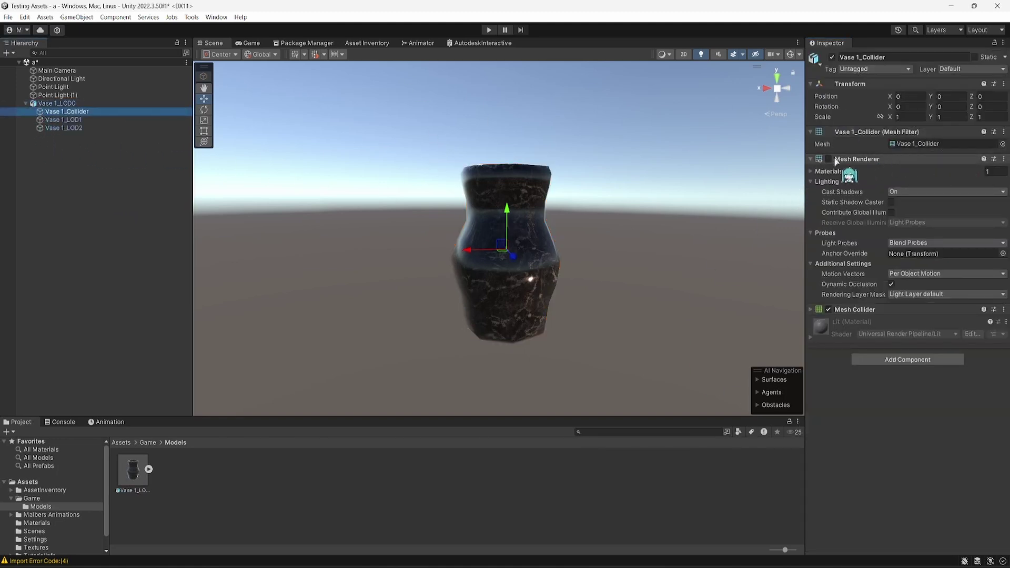
left_click(829, 159)
key("f")
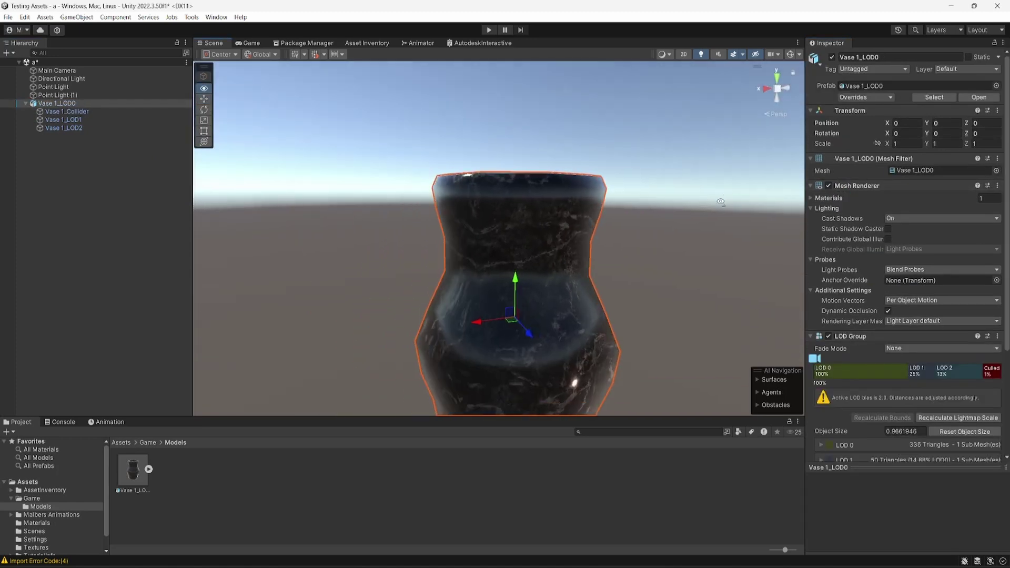
- Check the LOD transitions of Vase 1_LOD0 by viewing it from a growing distance
right_click_drag(721, 203, 716, 199)
key("s")
key("s")
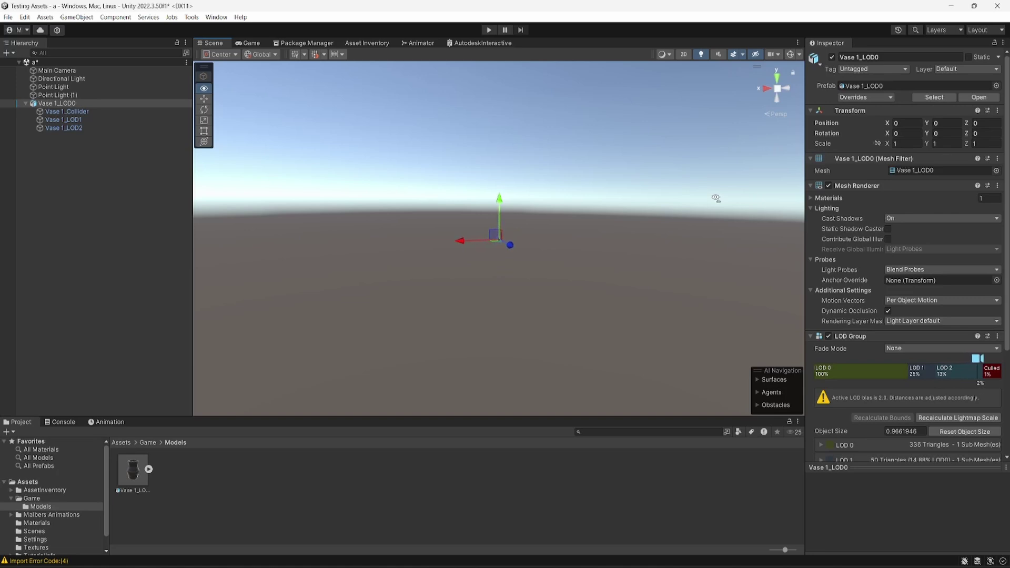
- Switch to Blender, copy Vase 1 and paste two duplicates, placing one beside the original
left_click(575, 291)
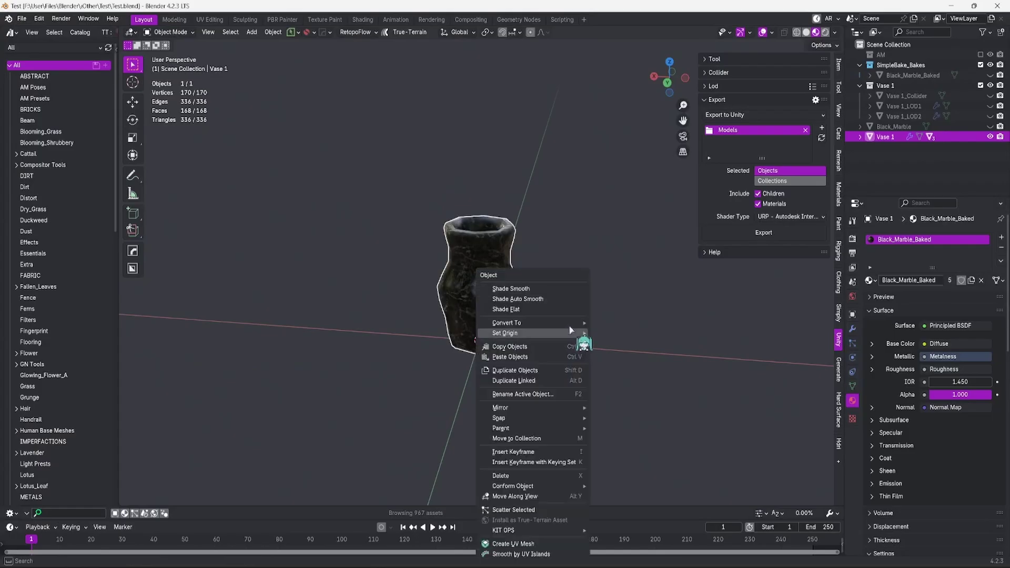
left_click(574, 332)
middle_click_drag(661, 326, 474, 302)
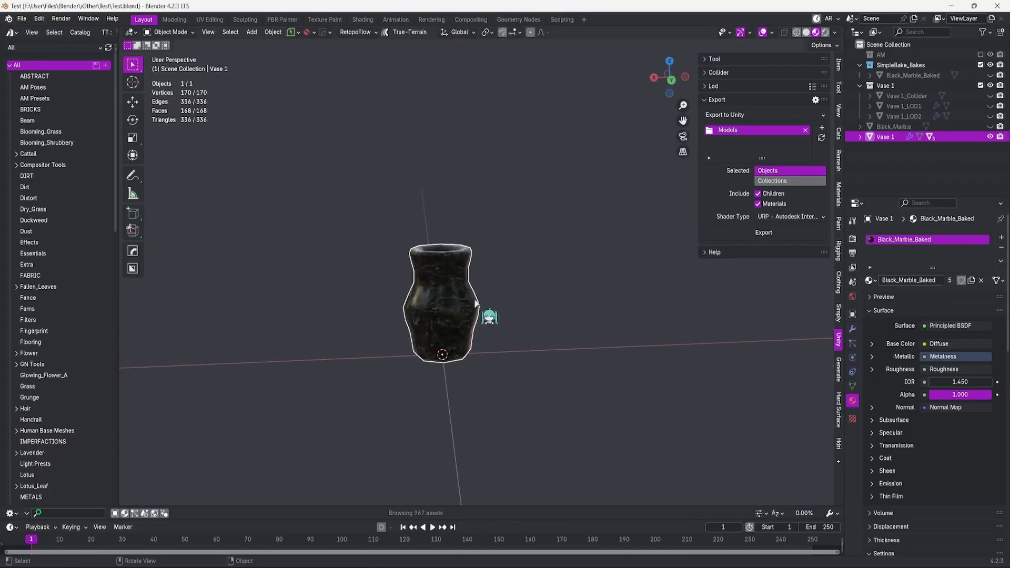
key("ctrl+v")
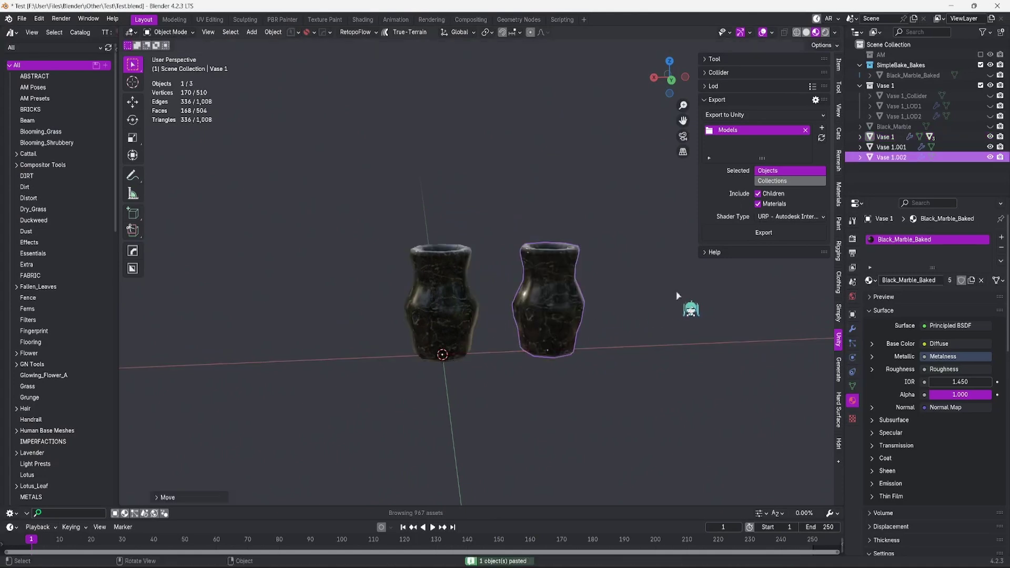
- Scale up the middle edge loop of Vase 1.002 to give that copy a much wider belly
left_click(534, 304)
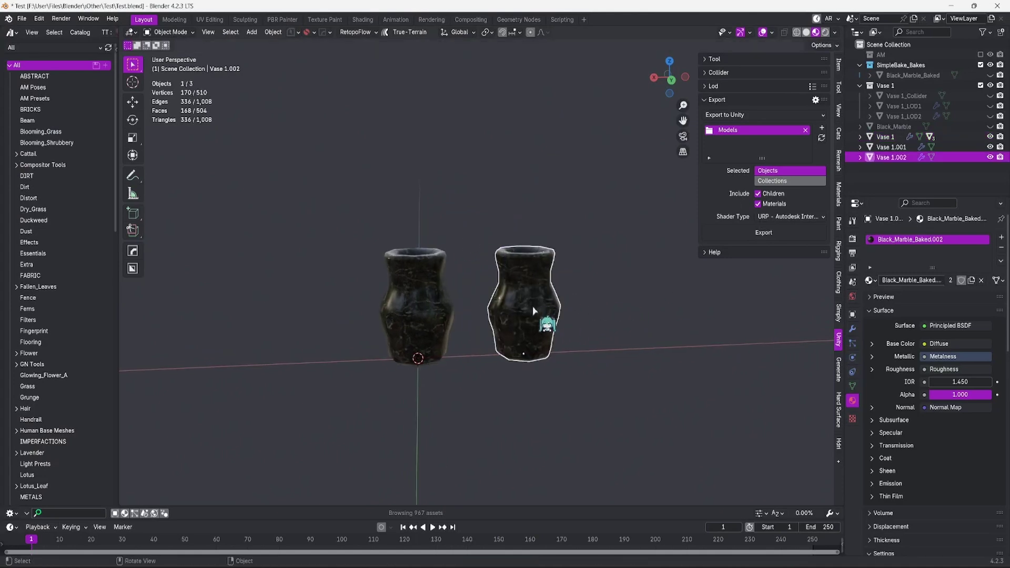
key("Tab")
key("s")
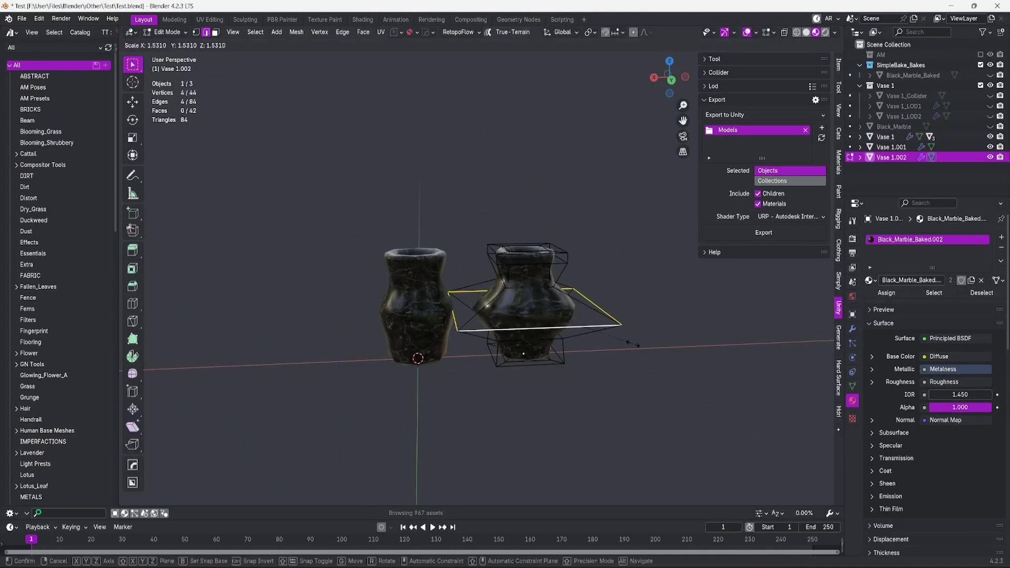
left_click(673, 356)
key("Tab")
middle_click_drag(480, 349, 486, 292)
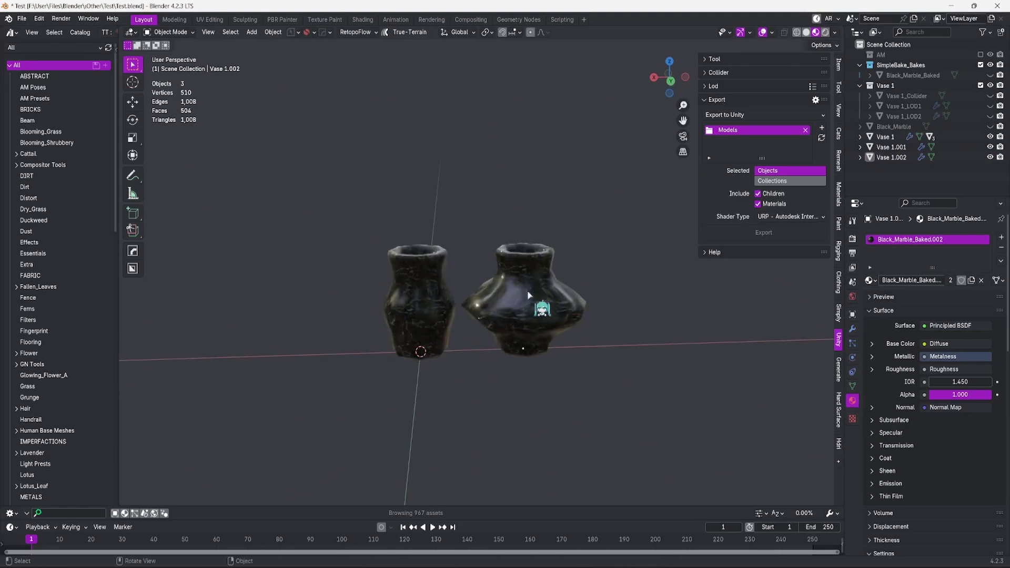
- Export the vase copies to Unity, and add Vase 1.001 and Vase 1.002 from the Models folder to the scene
left_click(423, 298, "shift")
left_click(707, 60)
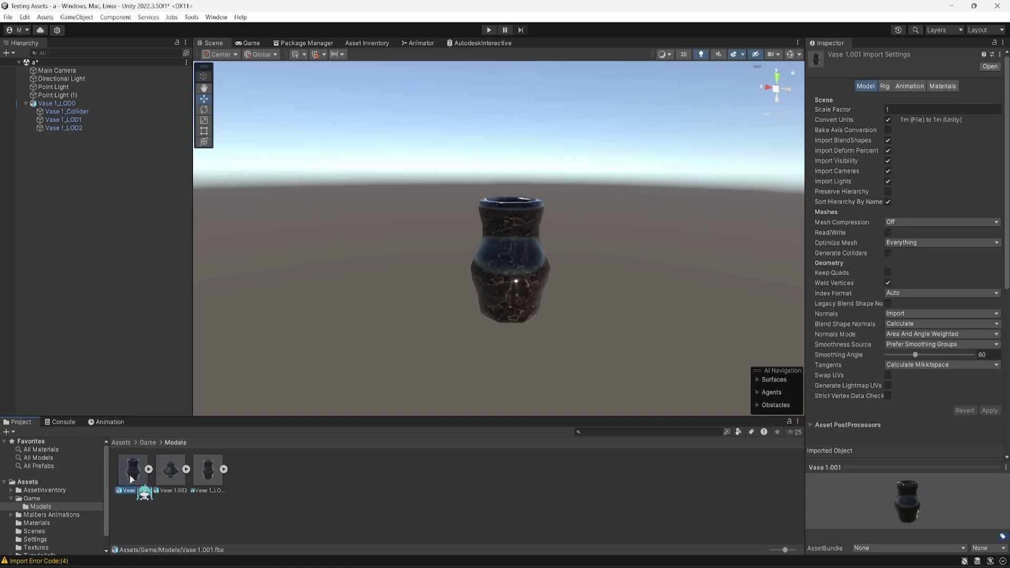
left_click(169, 474, "ctrl")
left_click_drag(170, 478, 84, 237)
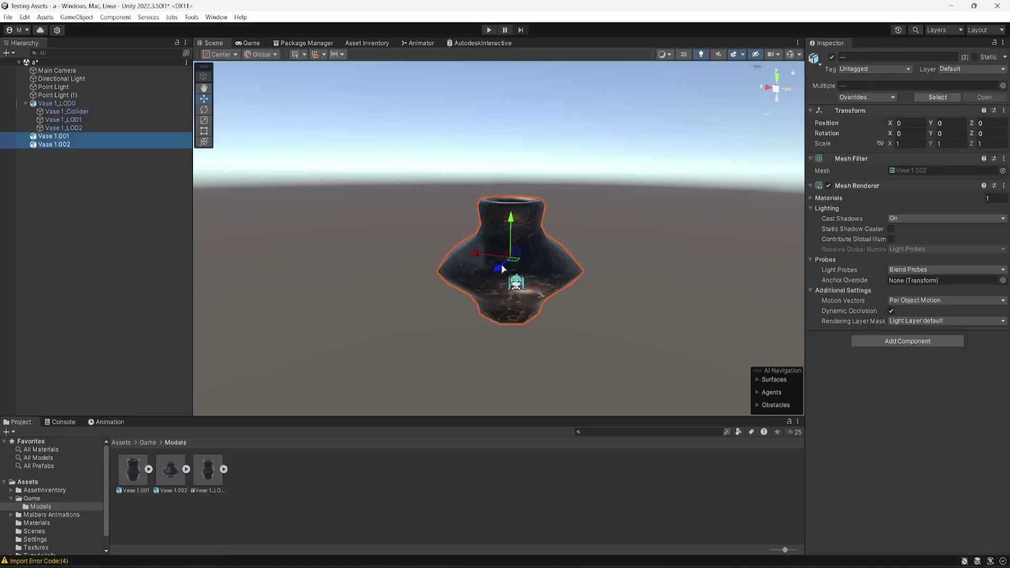
- Spread the copies to either side of the original vase, with Vase 1.001 at X about 1.13 and Vase 1.002 at X about -0.864
left_click_drag(474, 256, 581, 267)
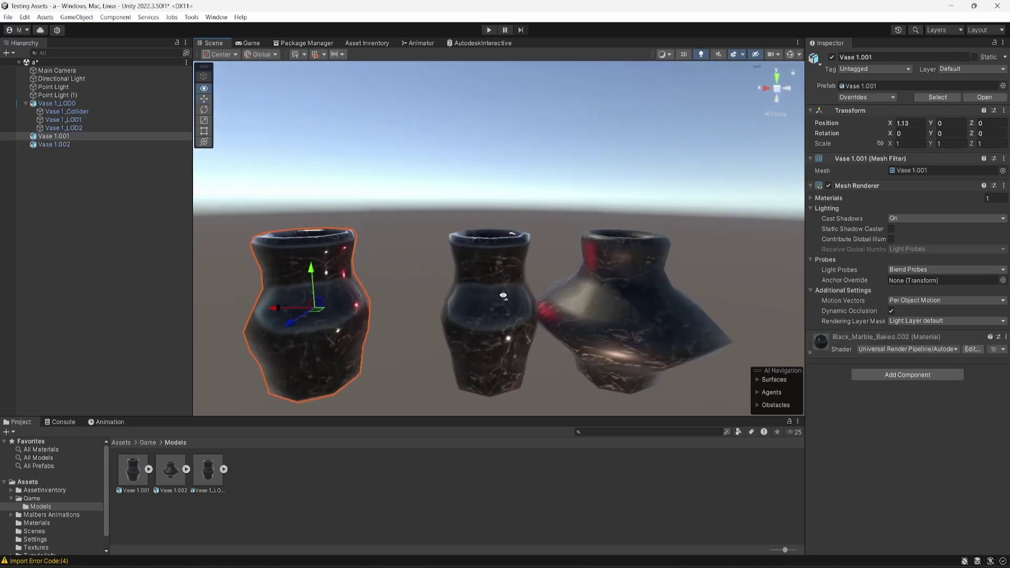
scroll(501, 296, "down", 3)
left_click_drag(501, 295, 480, 327, "alt")
left_click(481, 327)
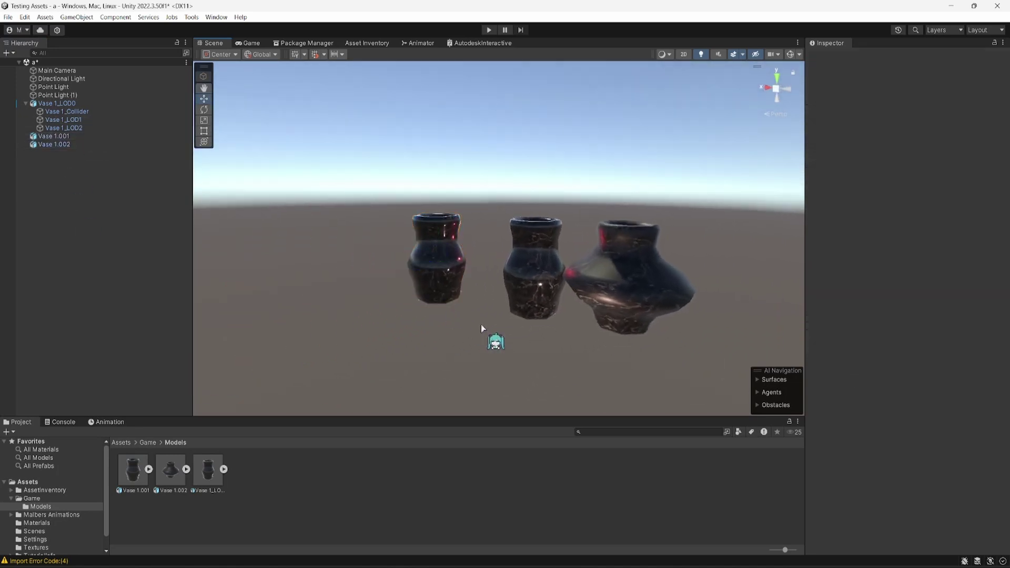
left_click(639, 271)
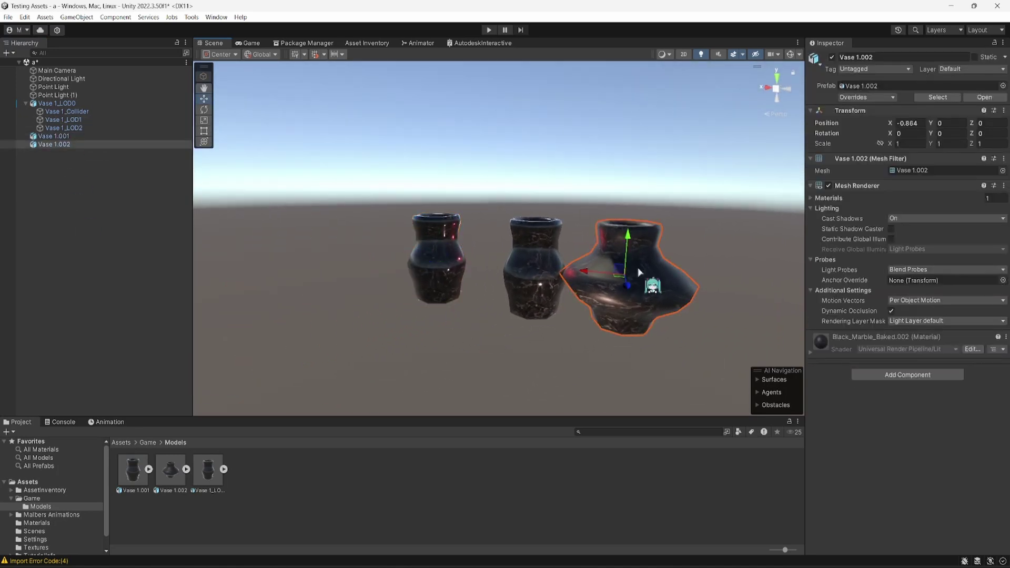
- Delete the vases from the Unity scene
key("Delete")
left_click(435, 245)
key("Delete")
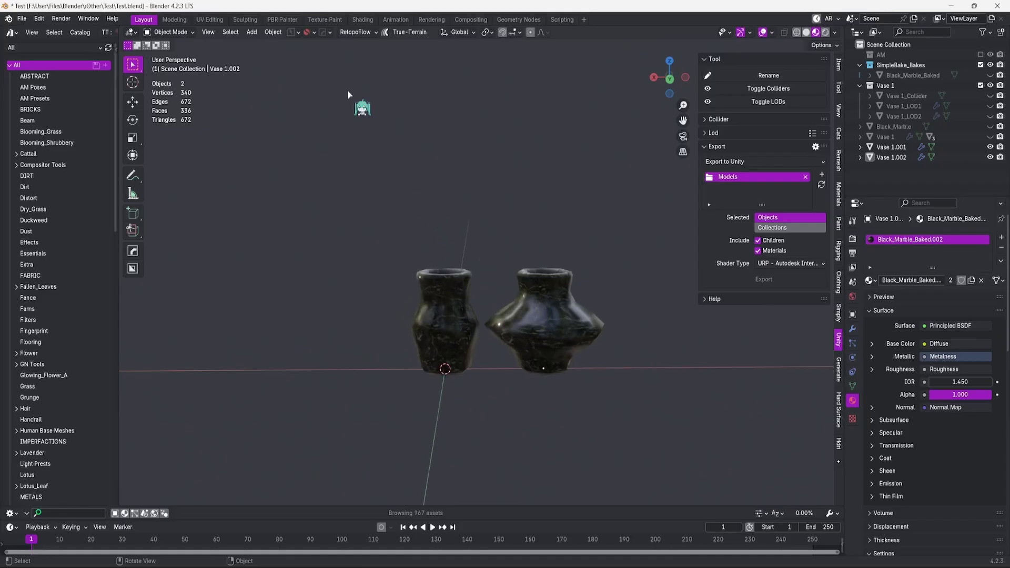
- Switch to Blender and add a plain-axes empty at the world origin
left_click(254, 35)
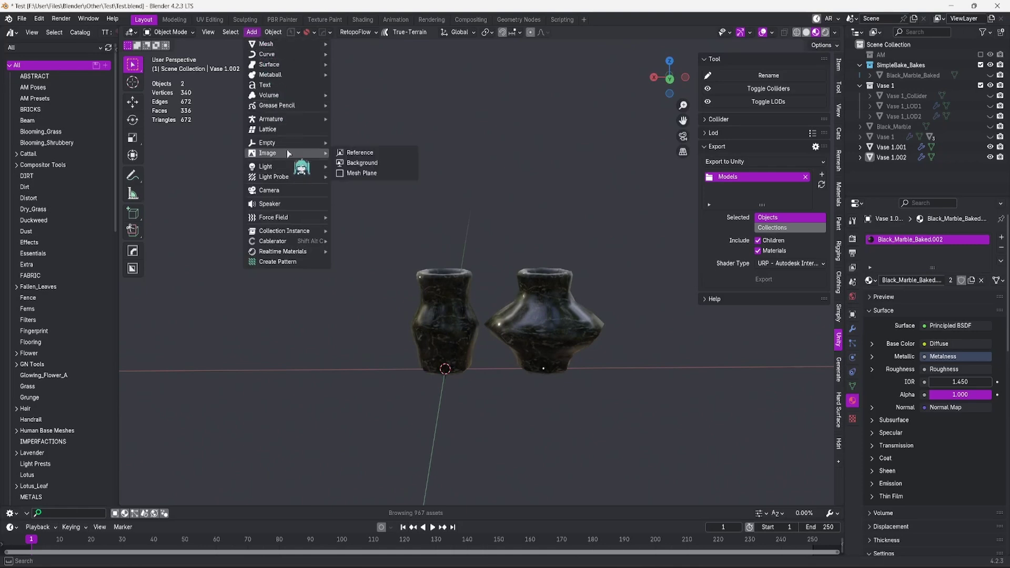
mouse_move(289, 145)
left_click(359, 143)
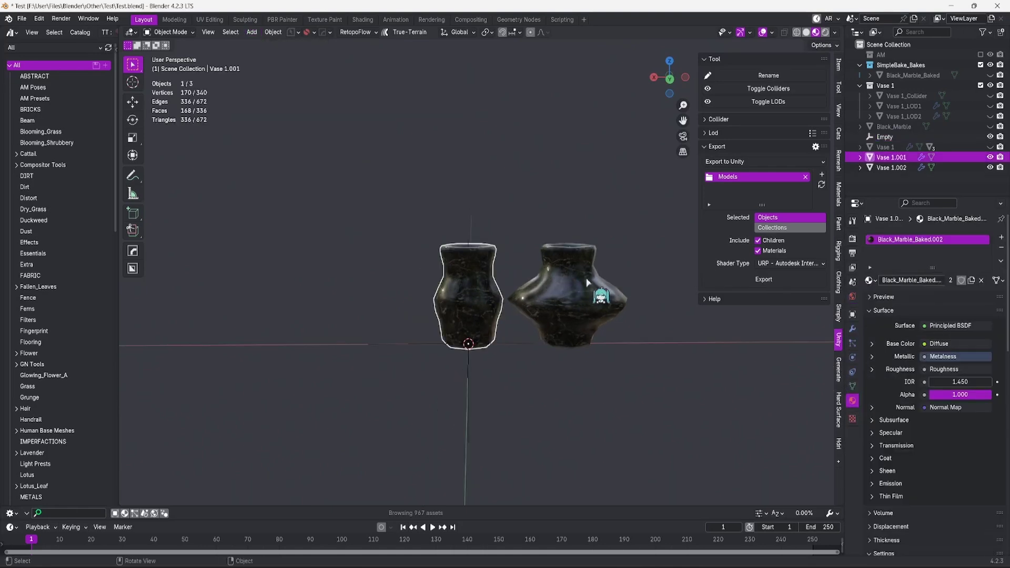
- Parent Vase 1.001 and Vase 1.002 to the Empty using the Object option
left_click(588, 283, "shift")
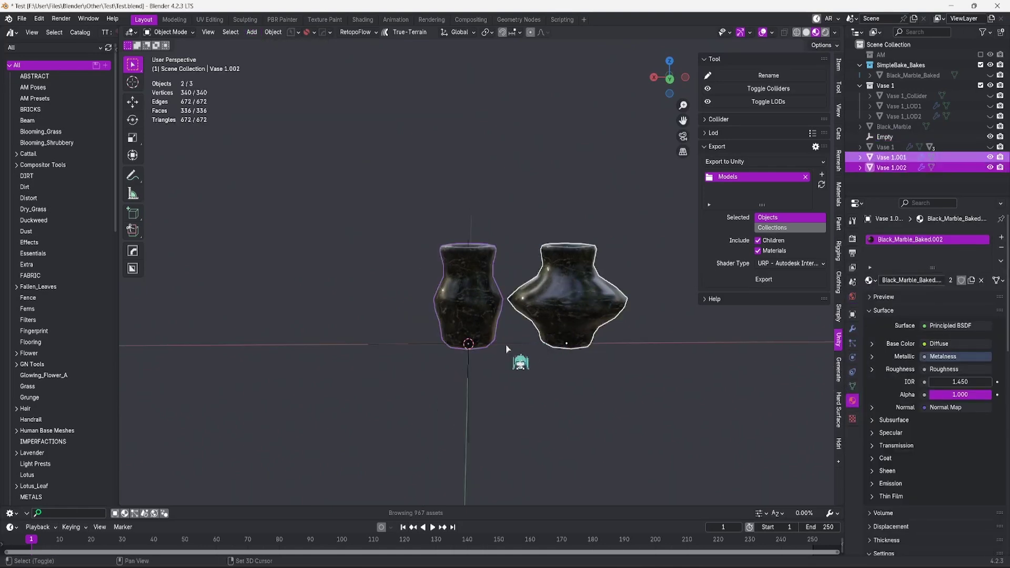
left_click(507, 348, "shift")
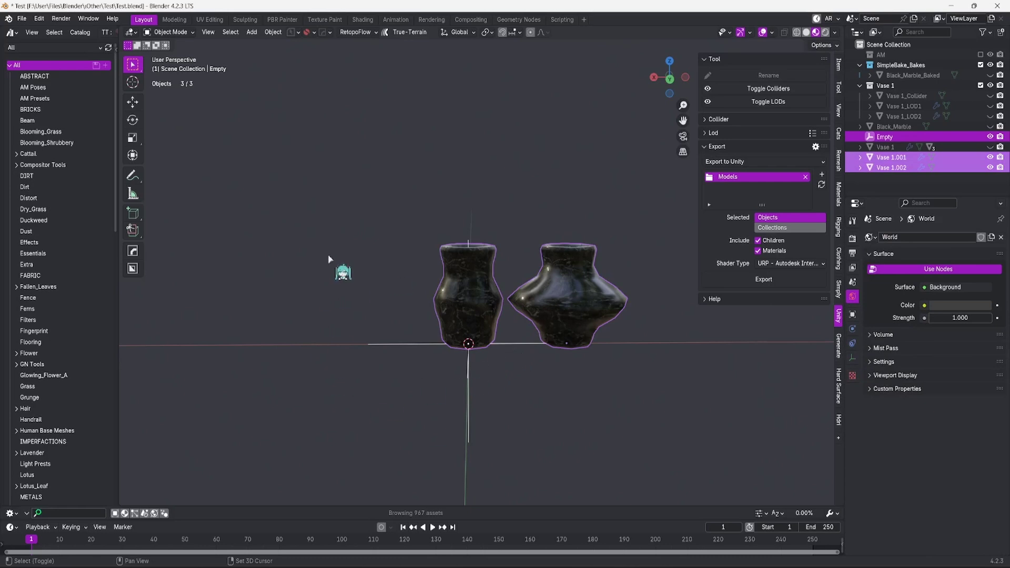
key("ctrl+p")
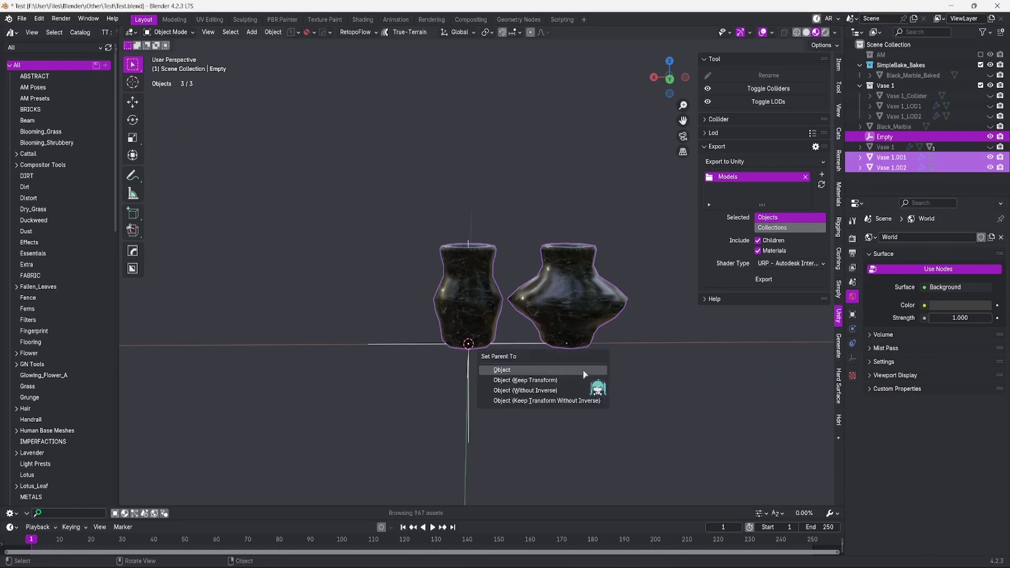
left_click(582, 371)
middle_click_drag(581, 368, 454, 378)
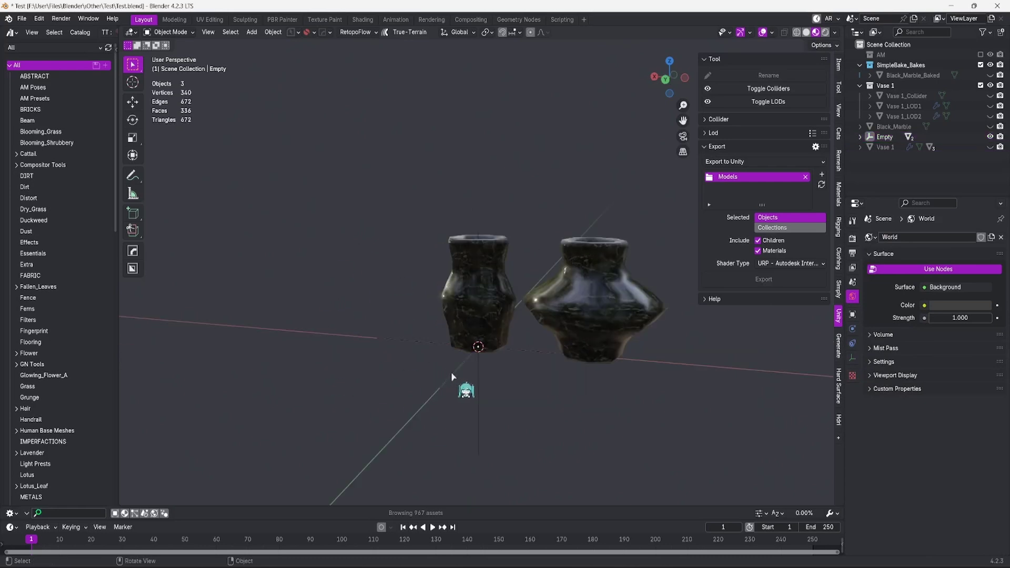
- Export the Empty with its child vases to Unity, and add the Empty model from the Models folder to the scene
left_click(455, 378)
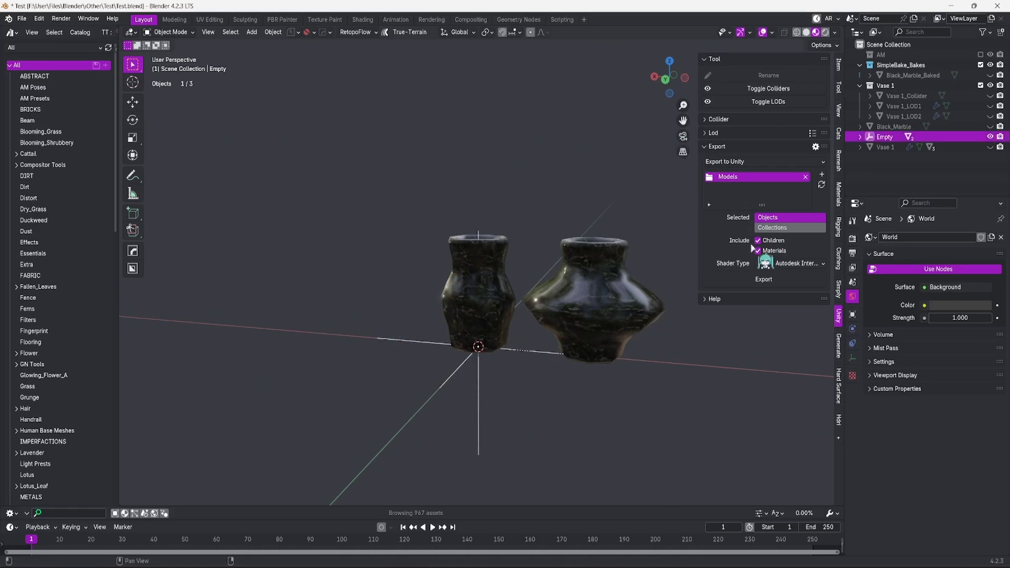
left_click(860, 137)
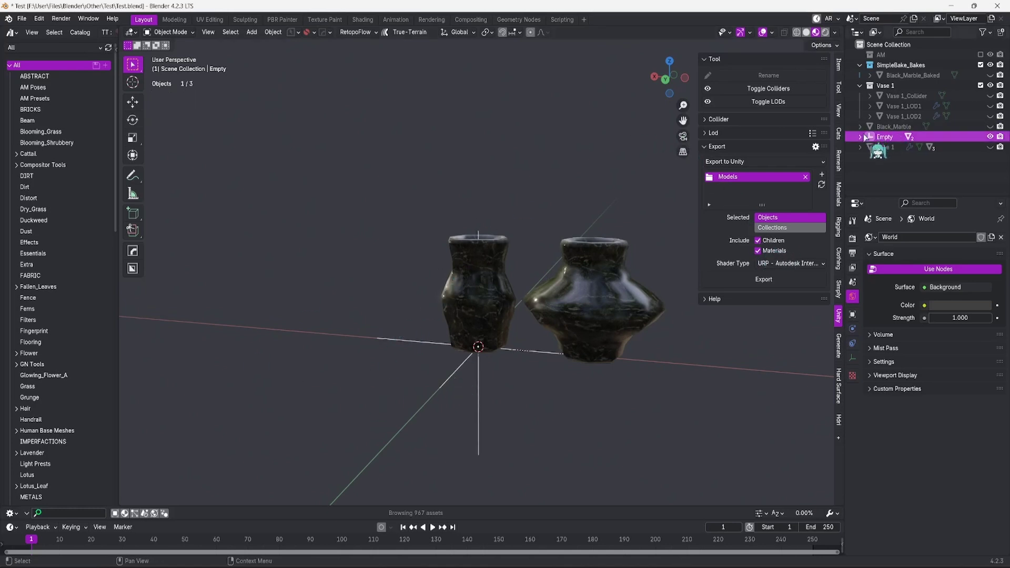
left_click(882, 158)
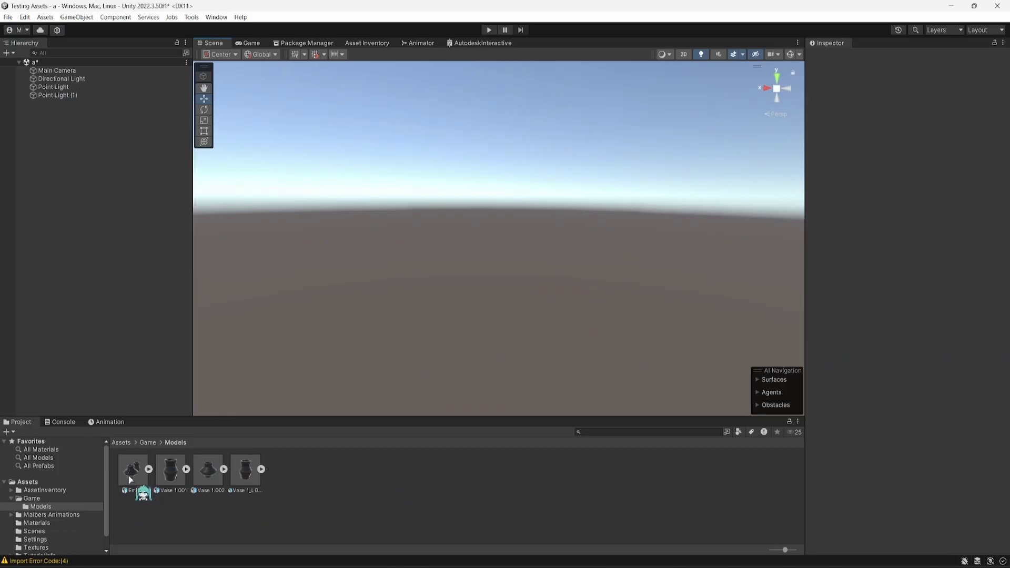
left_click_drag(131, 470, 142, 300)
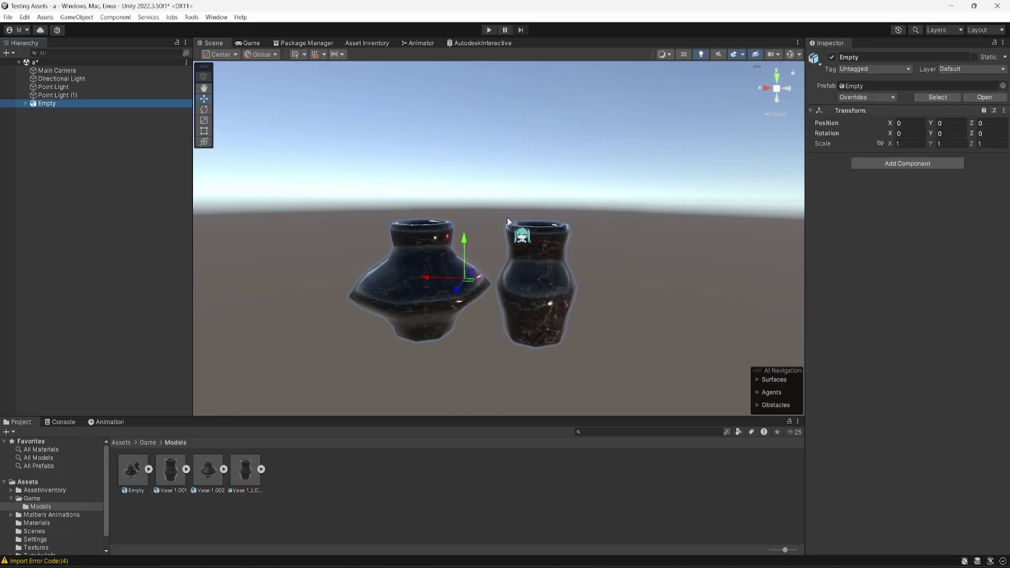
- Expand the Empty and move its child Vase 1.001 away from the wide vase, to X about -0.725 and Z about -0.804
left_click(26, 104)
left_click(59, 112)
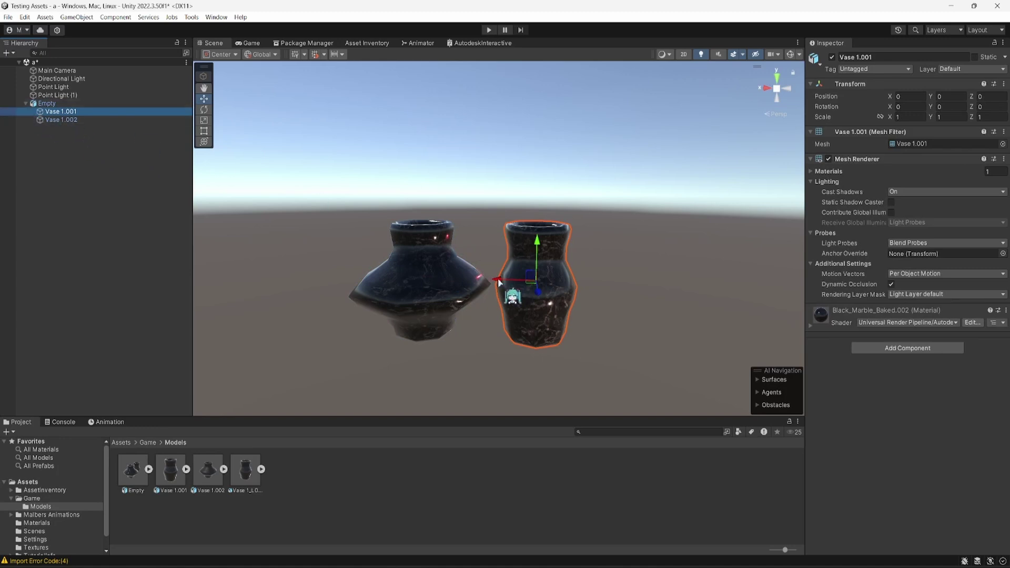
left_click_drag(502, 280, 608, 272)
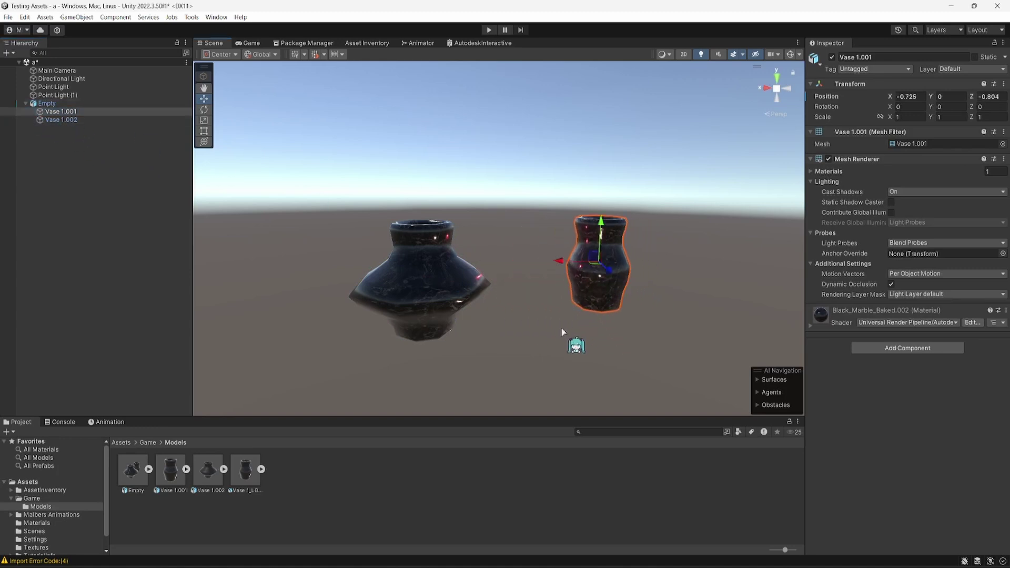
left_click(562, 331)
right_click_drag(376, 246, 405, 234)
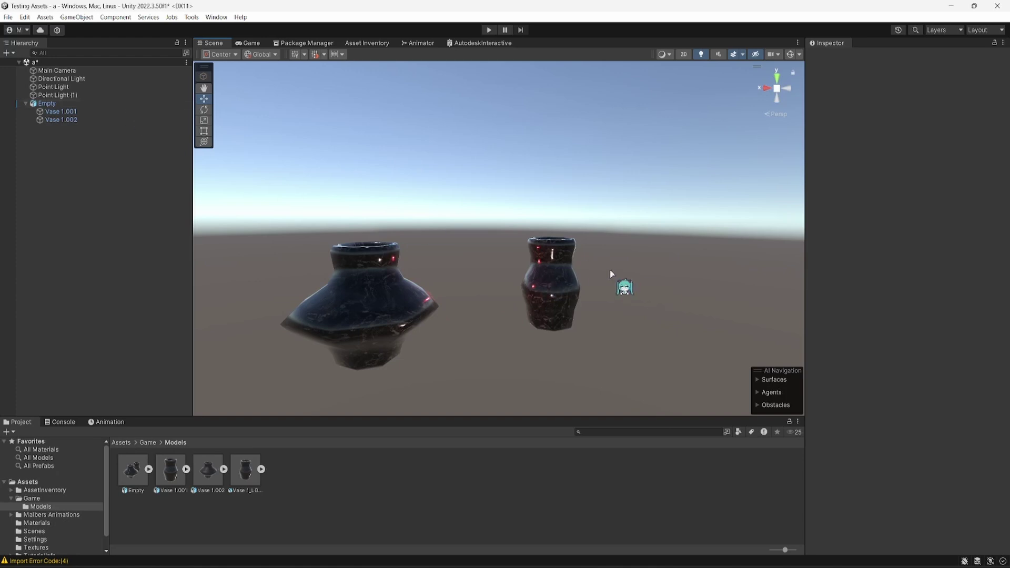
- Examine the Empty parent and its children Vase 1.001 and Vase 1.002 in the scene, comparing their hierarchy and components
left_click(92, 121)
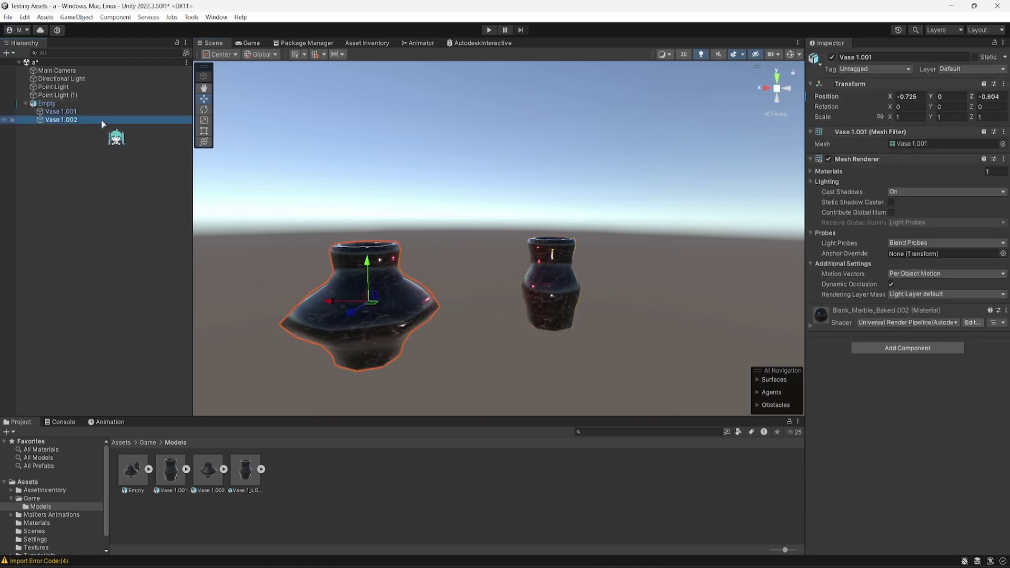
left_click(86, 104)
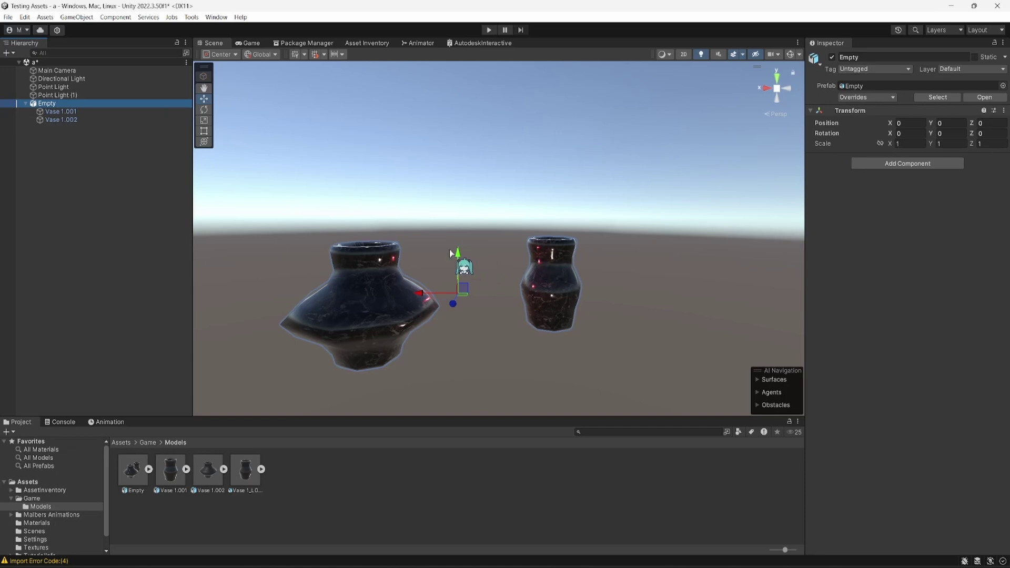
right_click_drag(486, 215, 379, 284)
key("w")
key("s")
key("w")
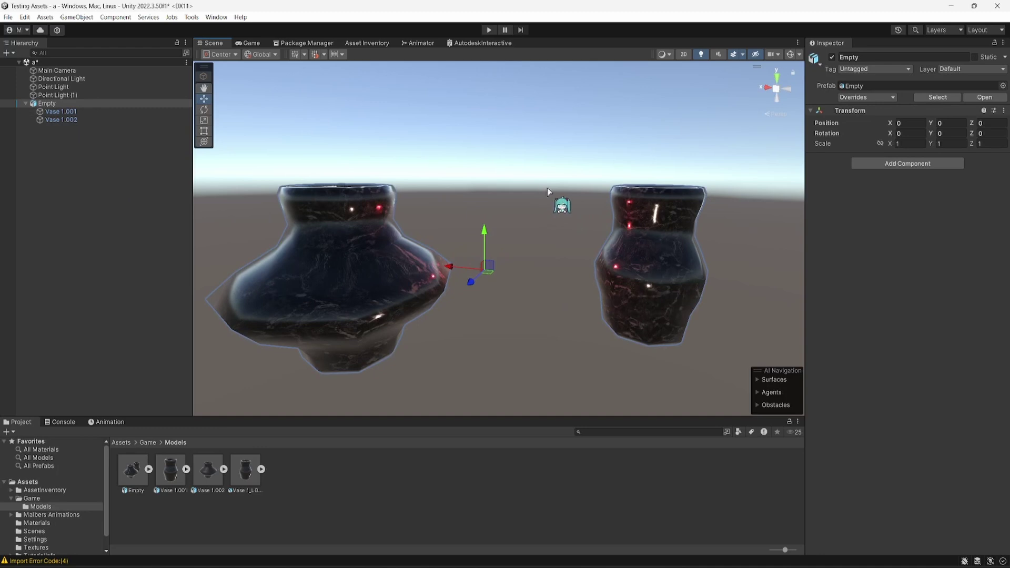
left_click(61, 120)
left_click(61, 112)
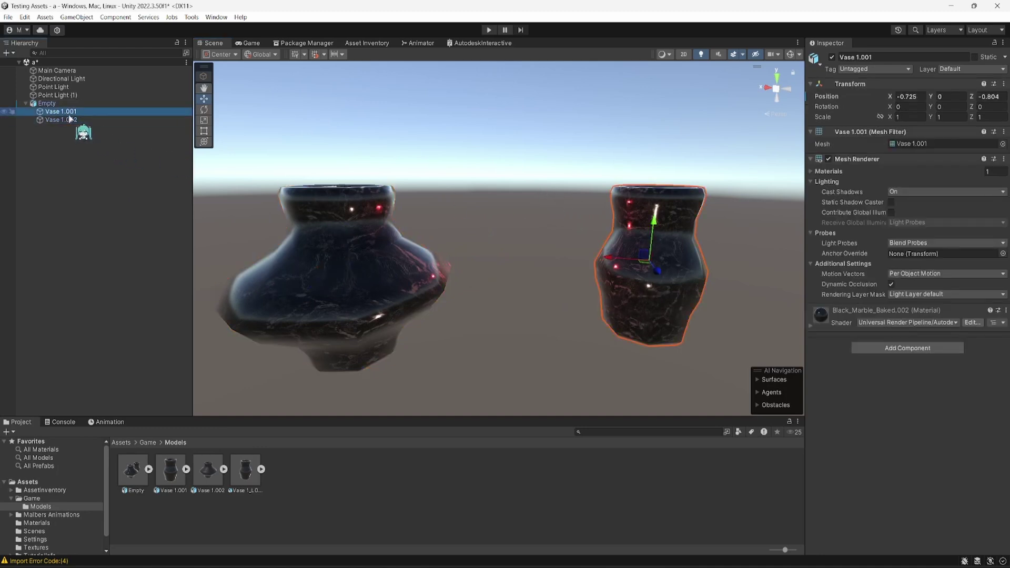
left_click(470, 161)
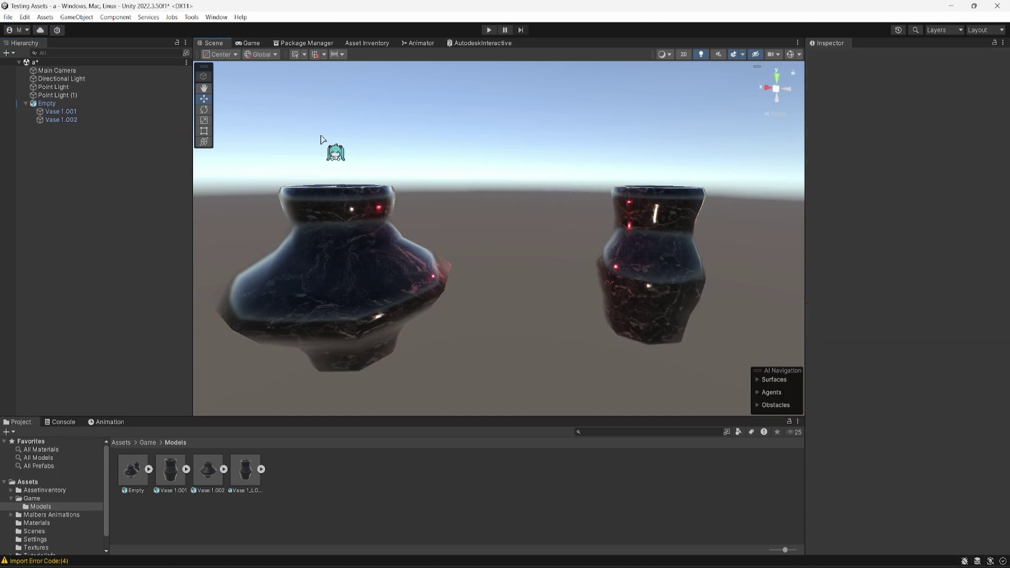
left_click(102, 103)
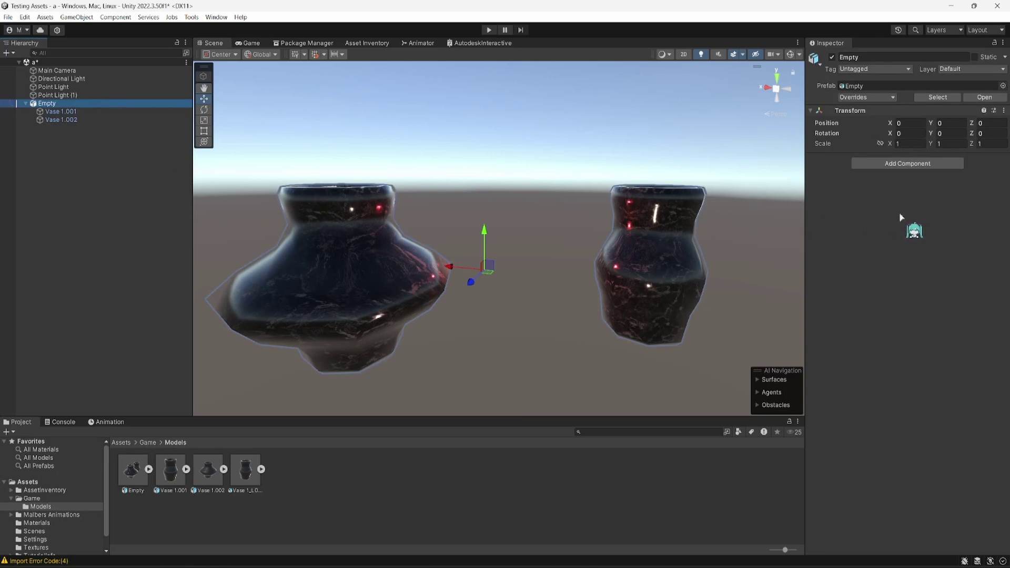
left_click(65, 112)
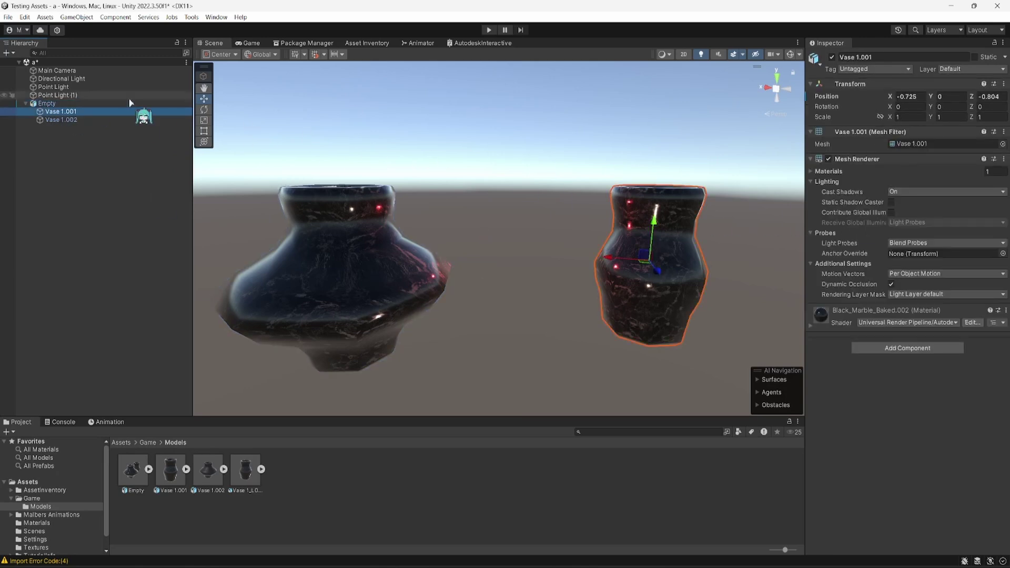
left_click(225, 99)
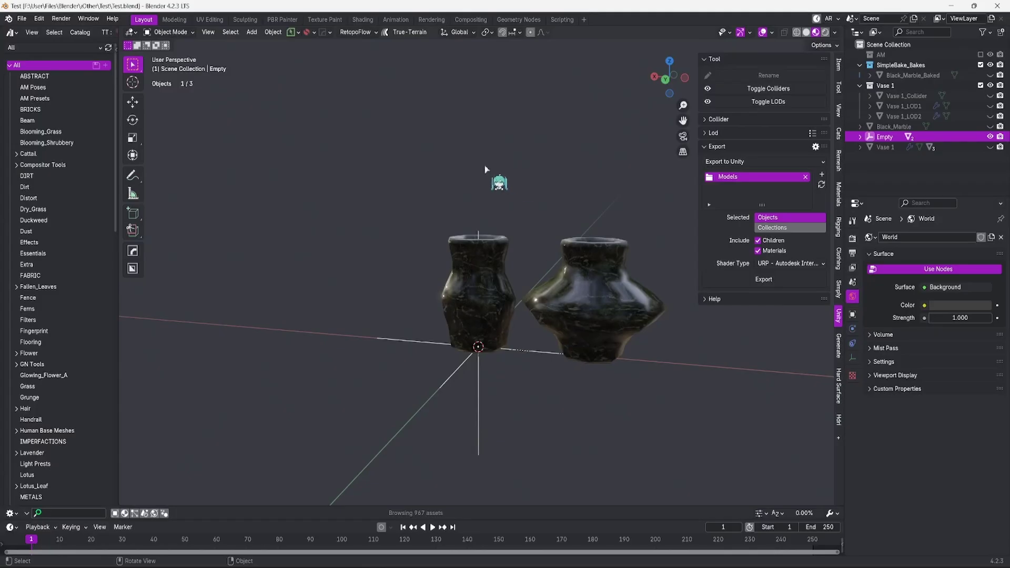
- Switch to Blender and delete the Empty that parents the two vases
middle_click_drag(481, 165, 501, 172)
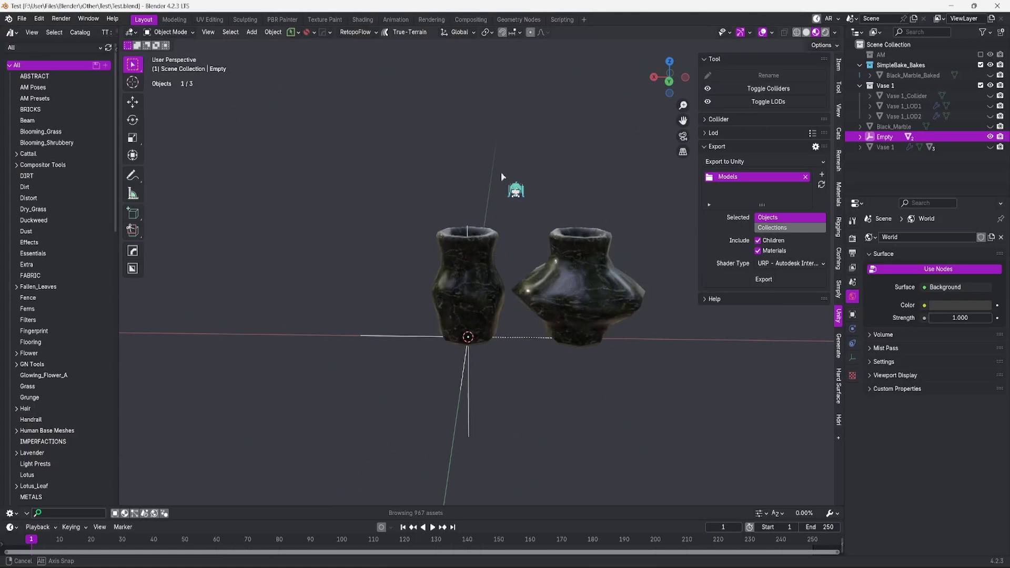
left_click(597, 315)
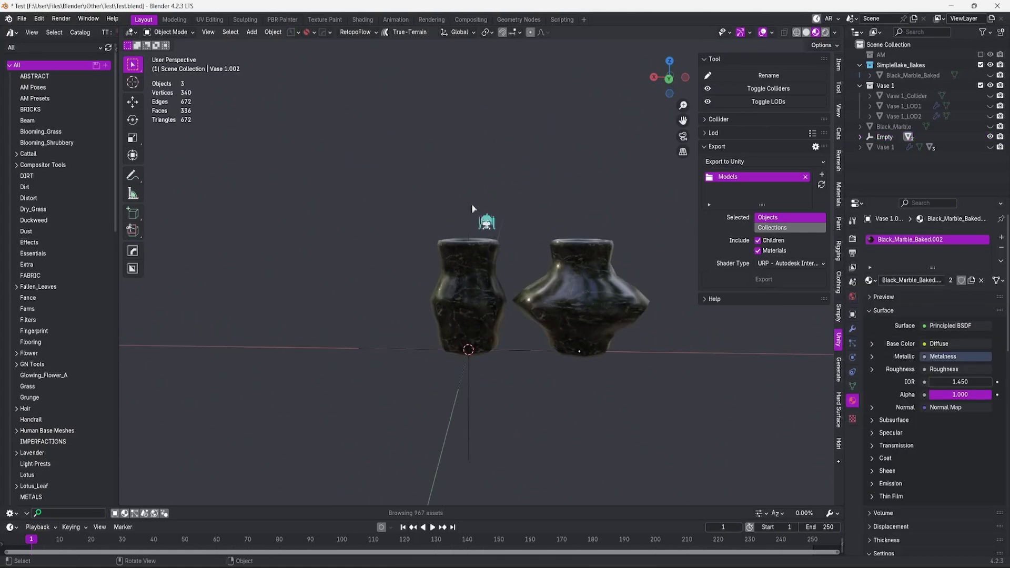
scroll(485, 219, "down", 2)
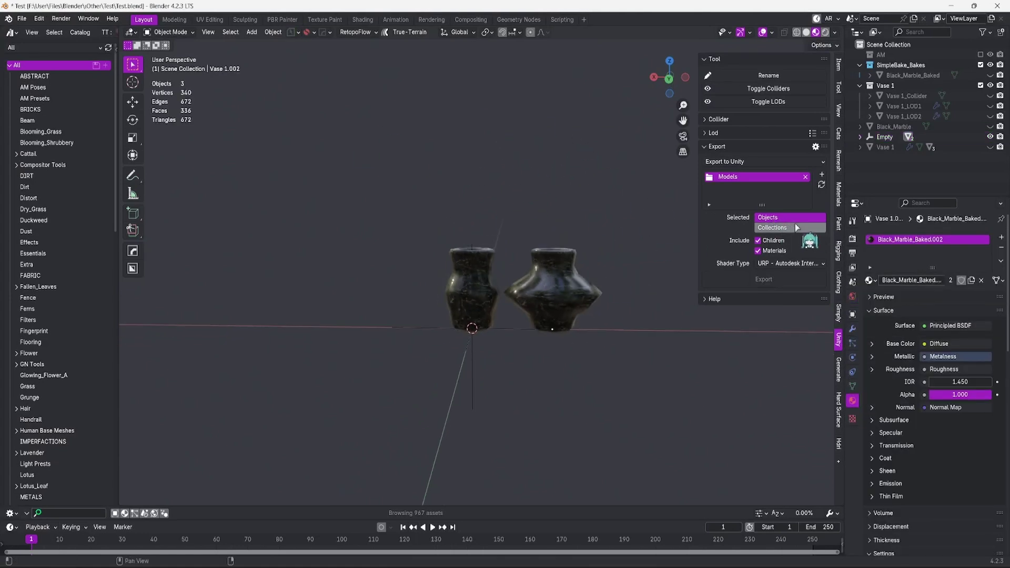
middle_click_drag(511, 325, 521, 327)
- Make six linked duplicates of Vase 1.001 and scatter them around the two existing vases
left_click(457, 277)
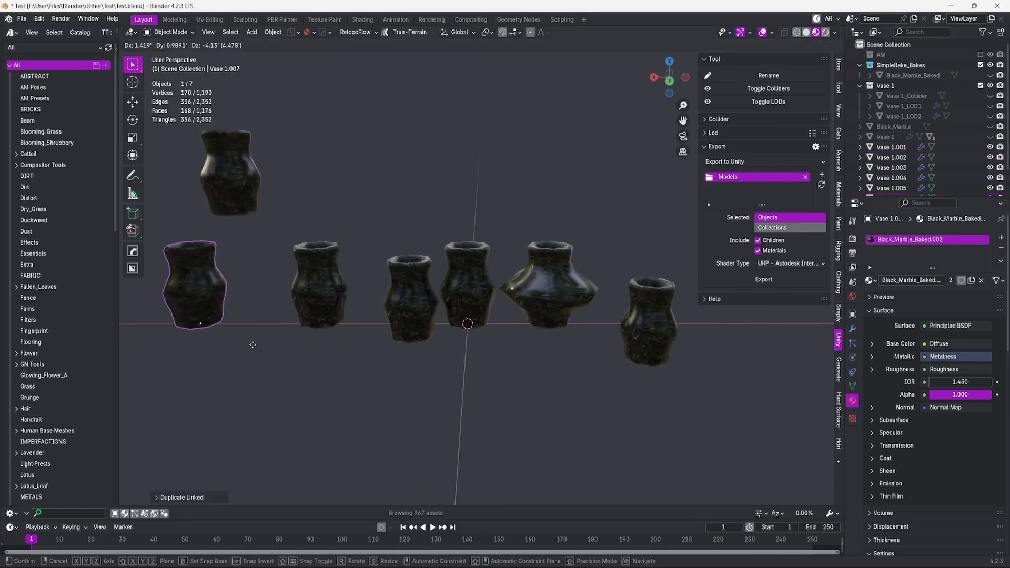
left_click(274, 321)
key("alt+d")
left_click(517, 202)
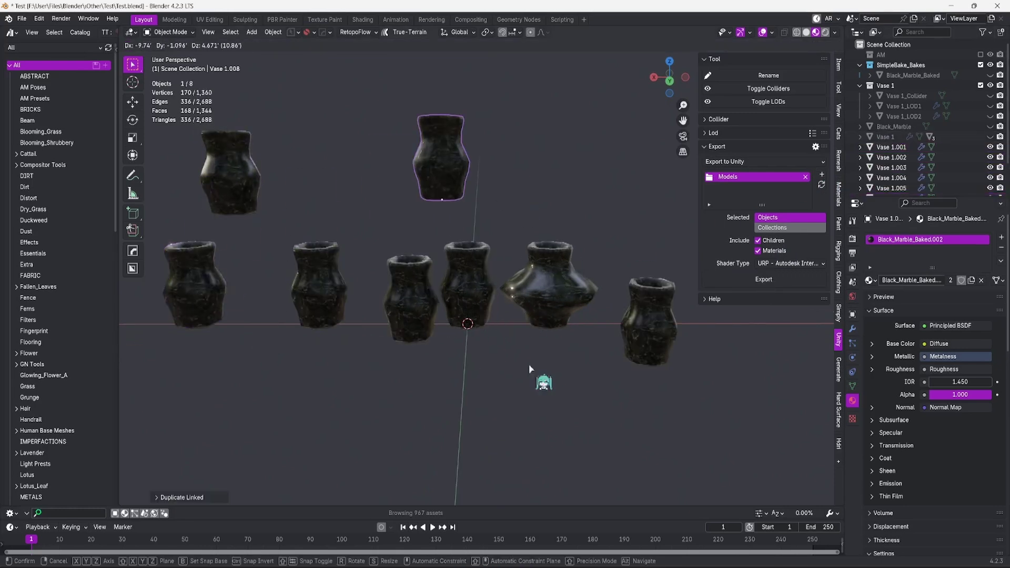
- Select all eight vases, Vase 1.001 to Vase 1.008, and group them in a new collection
middle_click_drag(438, 287, 419, 272)
scroll(419, 273, "down", 2)
scroll(434, 257, "down", 3)
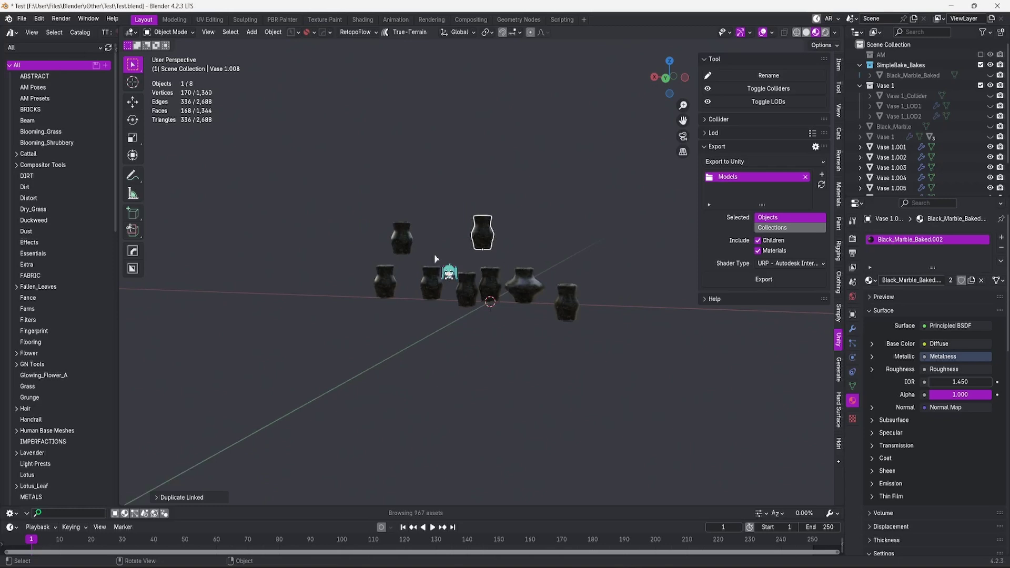
scroll(481, 252, "up", 2)
middle_click_drag(290, 189, 284, 189, "shift")
left_click_drag(321, 107, 573, 253)
scroll(909, 179, "down", 3)
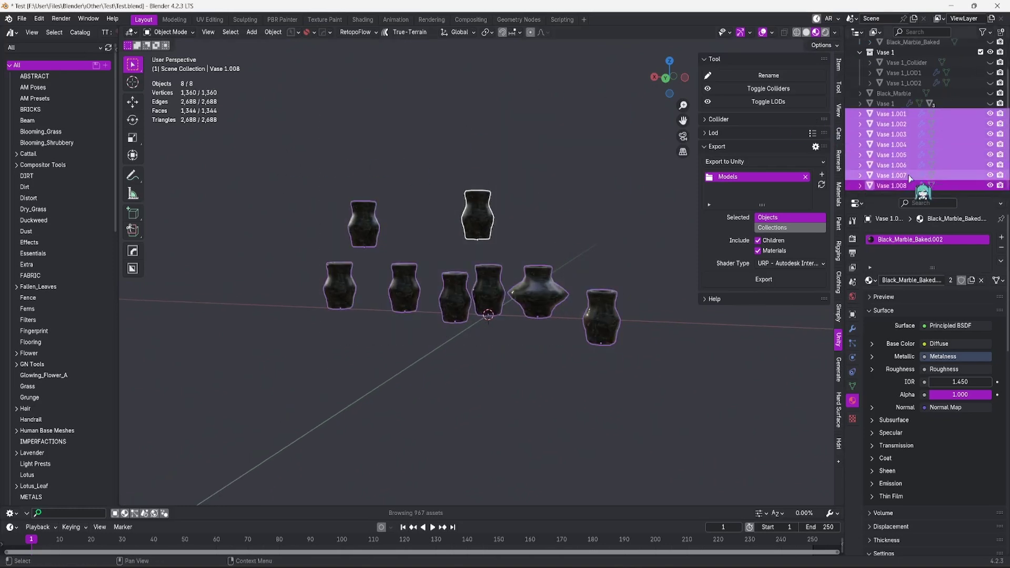
left_click(895, 113, "ctrl")
right_click(894, 114)
left_click(851, 208)
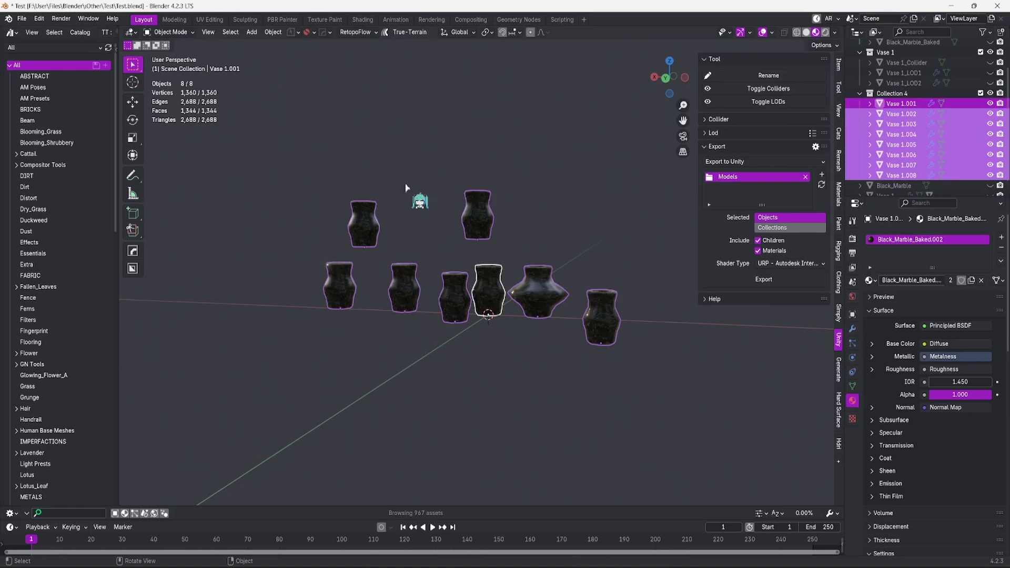
- Check individual vases inside Collection 4 and clear the selection
middle_click_drag(487, 215, 548, 289)
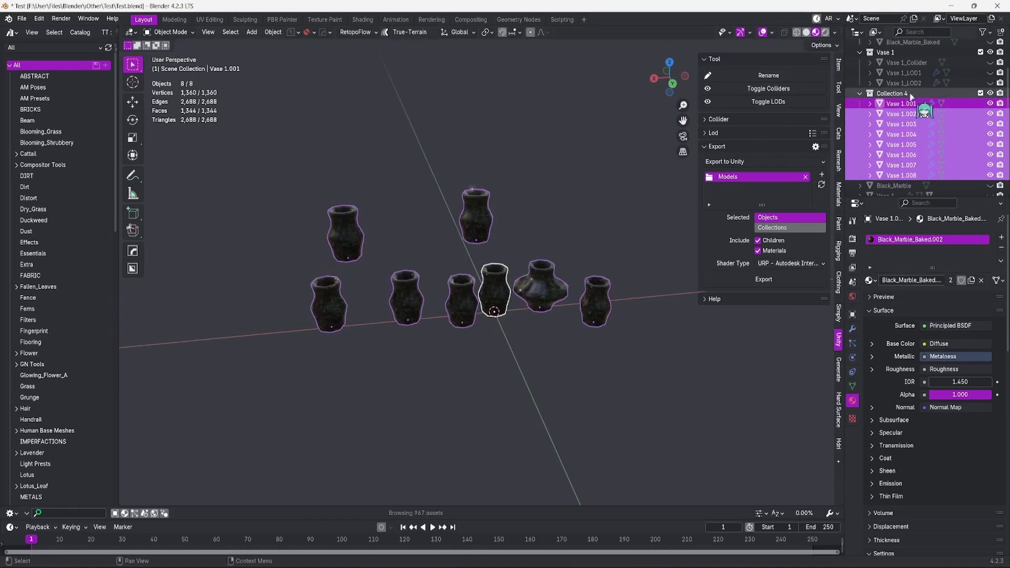
left_click(580, 285)
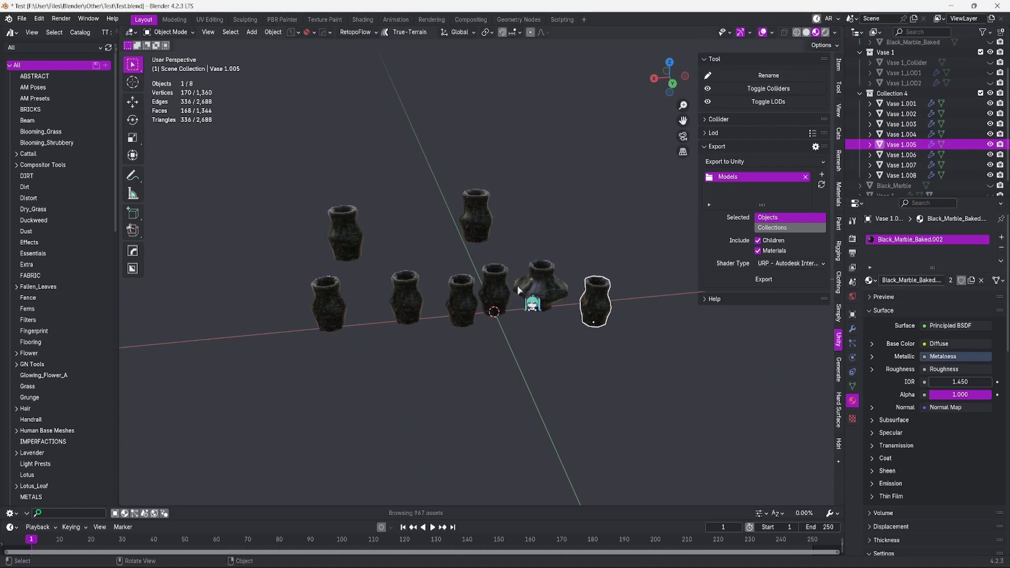
left_click(519, 290)
left_click(481, 289)
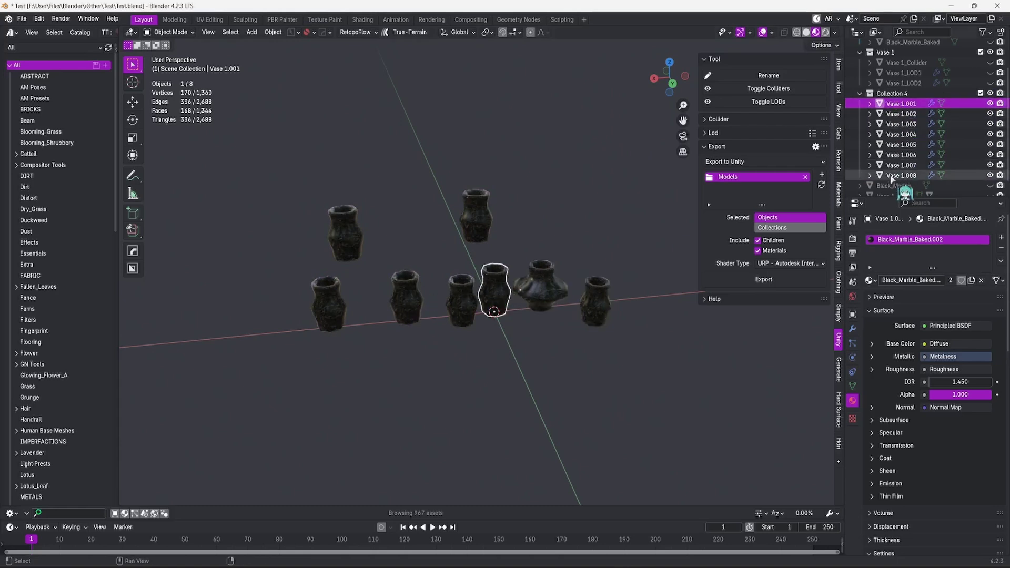
left_click(893, 176, "shift")
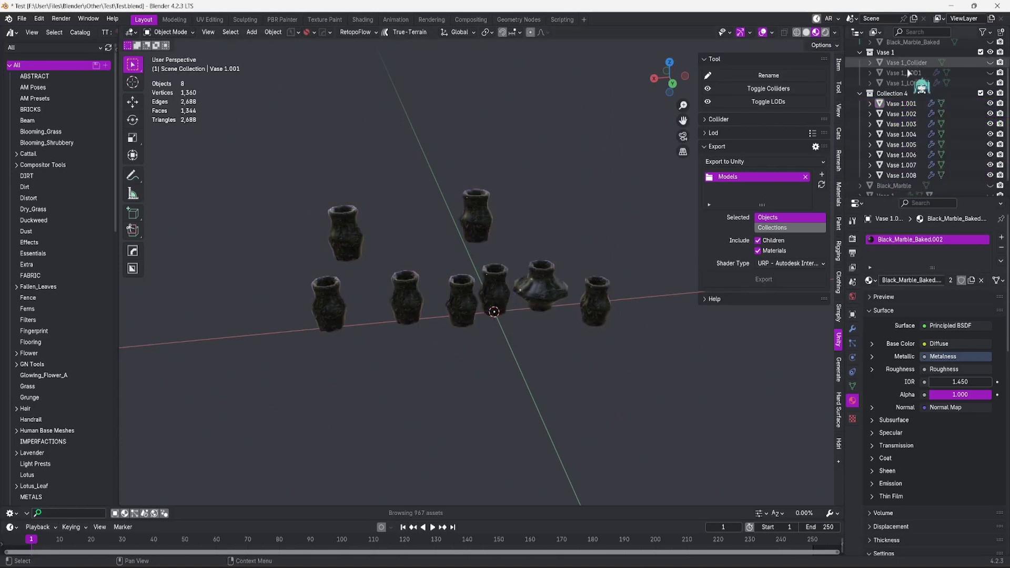
key("alt+a")
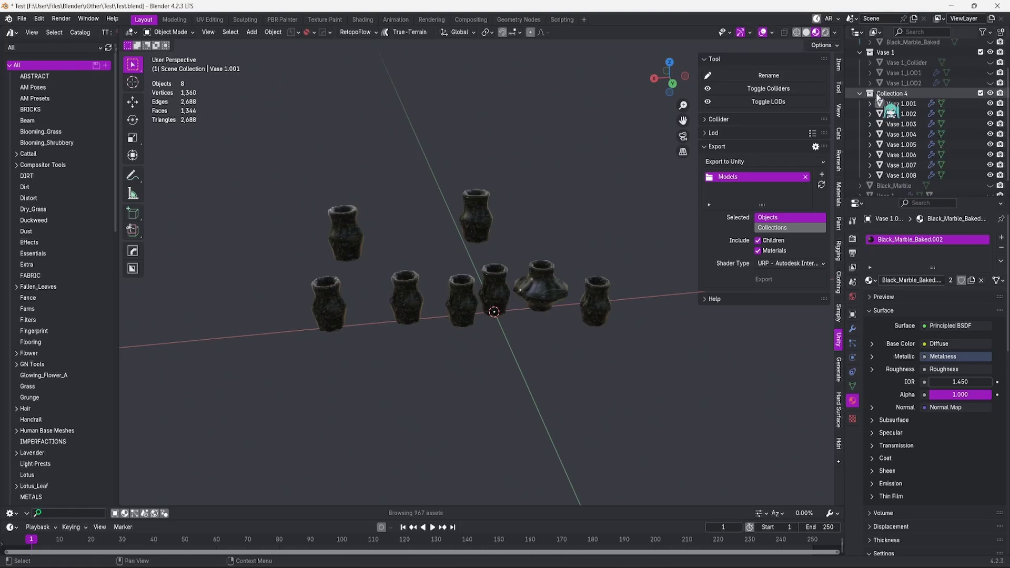
- Export Collection 4 with its sub-collections and materials to the Models folder, using the Collections selection mode
left_click(889, 94)
left_click(775, 228)
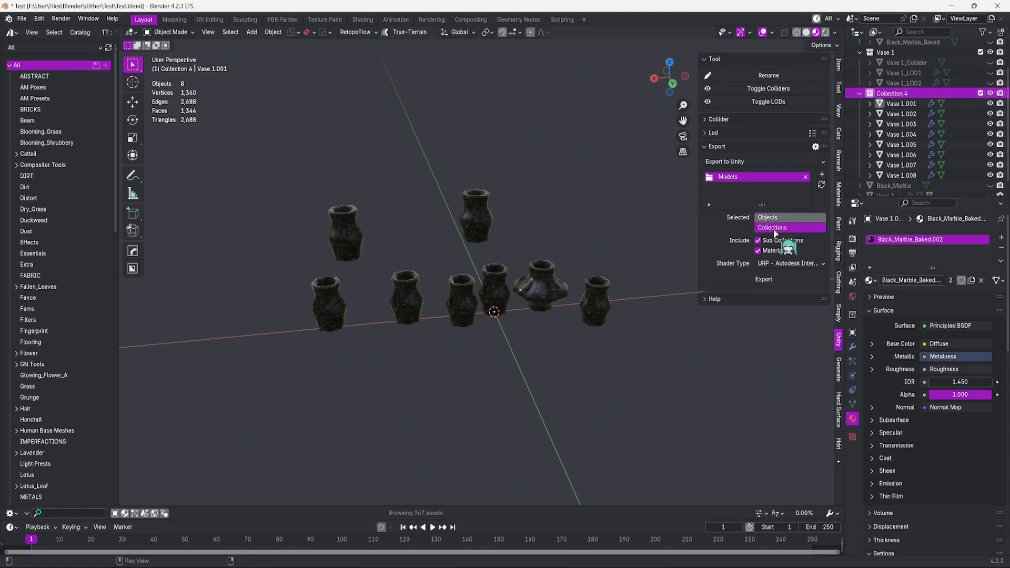
left_click(729, 277)
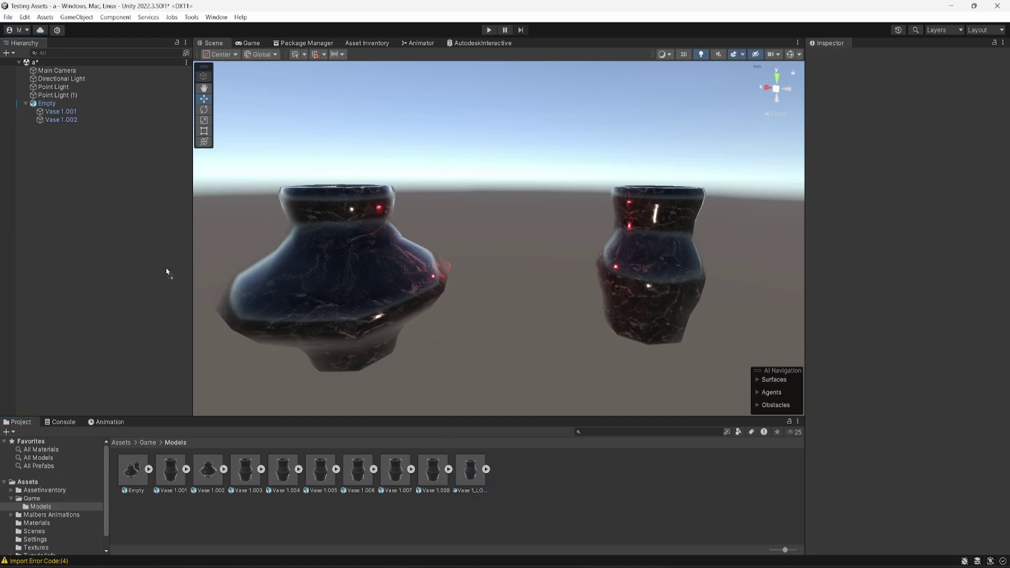
- Switch to Unity and place the Vase 1_LOD0 and Vase 1.008 models in the scene
left_click_drag(166, 271, 164, 271)
left_click_drag(435, 467, 166, 294)
scroll(491, 330, "down", 5)
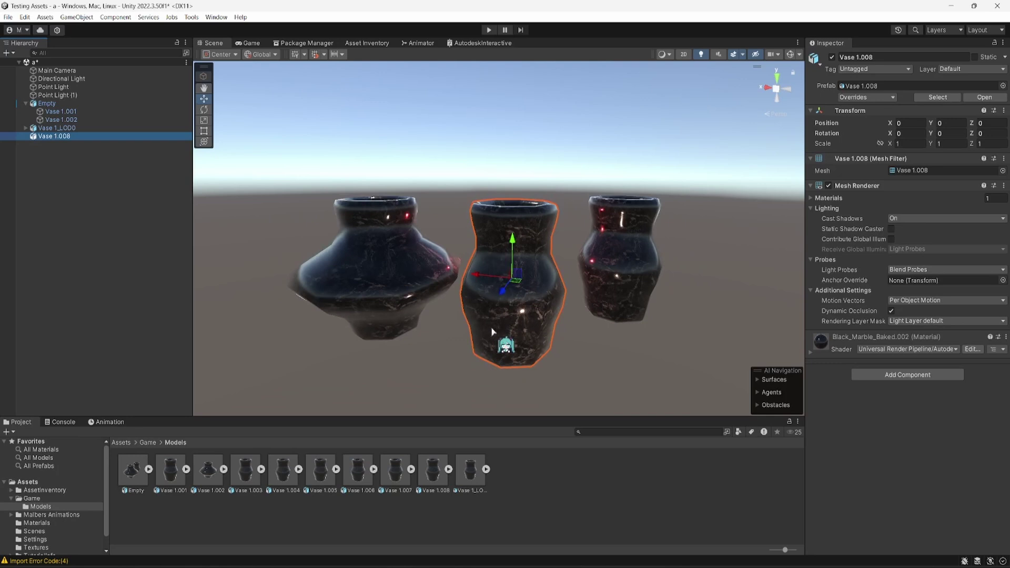
- Delete the Vase 1_LOD0 and Vase 1.008 objects from the scene
left_click(518, 237)
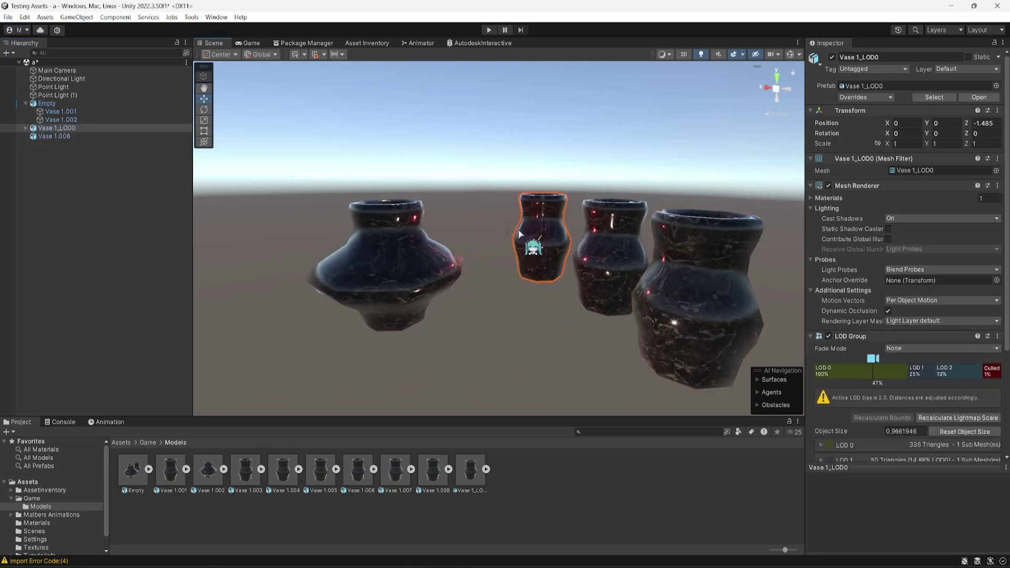
key("Delete")
left_click(703, 322)
key("Delete")
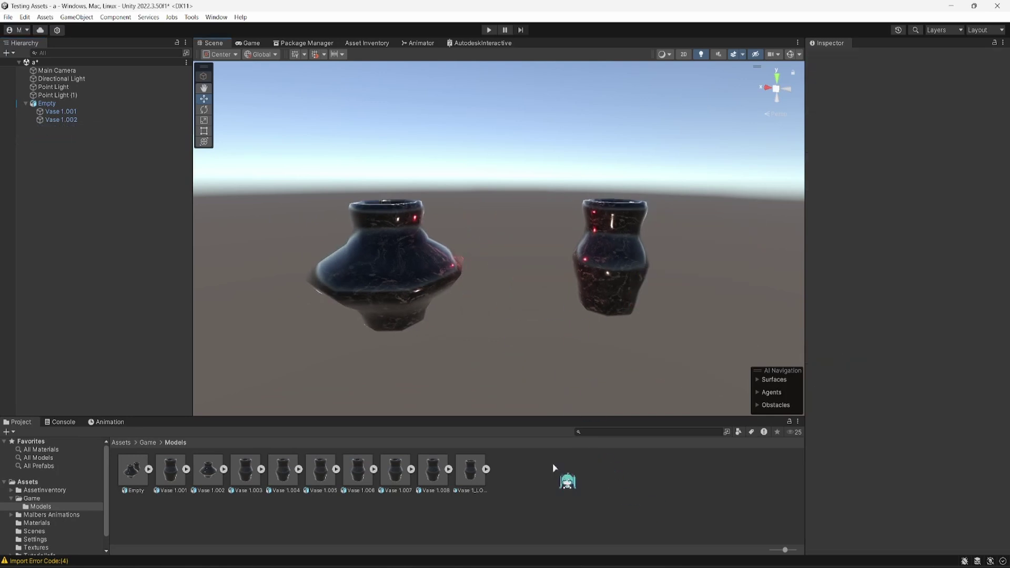
- Inspect the two imported black marble materials in the project's Materials folder, comparing their texture maps and settings
left_click(124, 443)
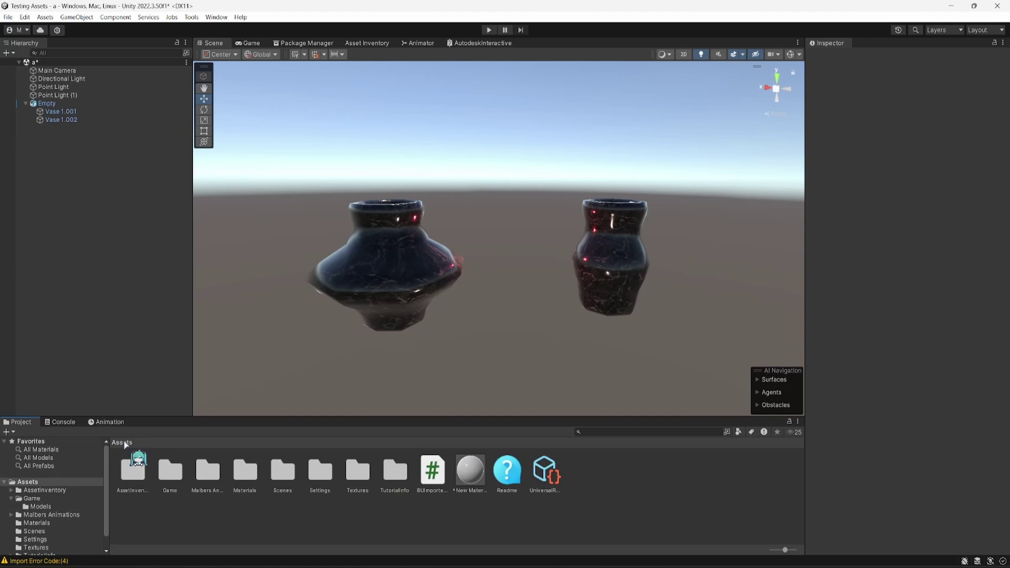
double_click(248, 485)
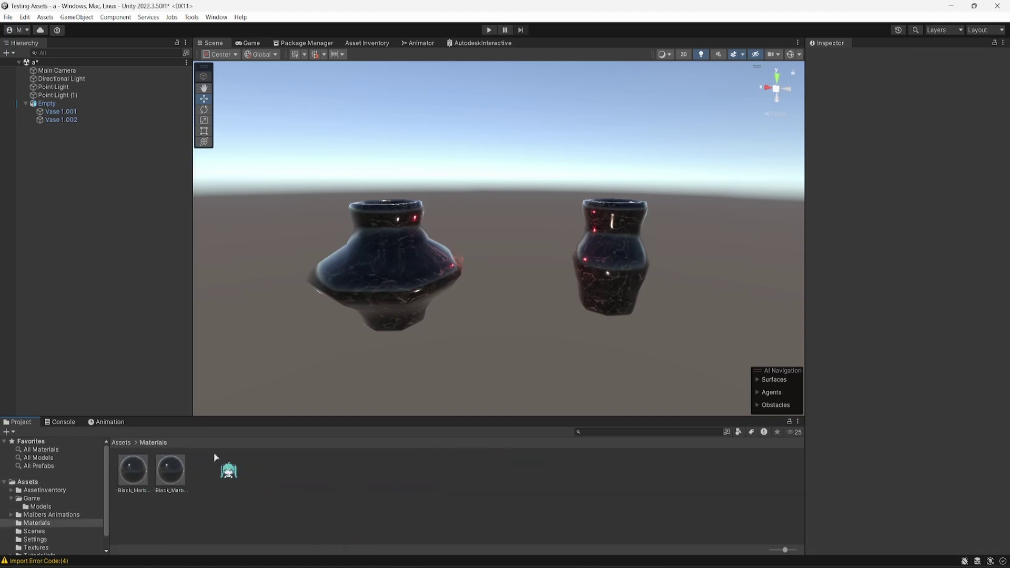
scroll(64, 498, "down", 1)
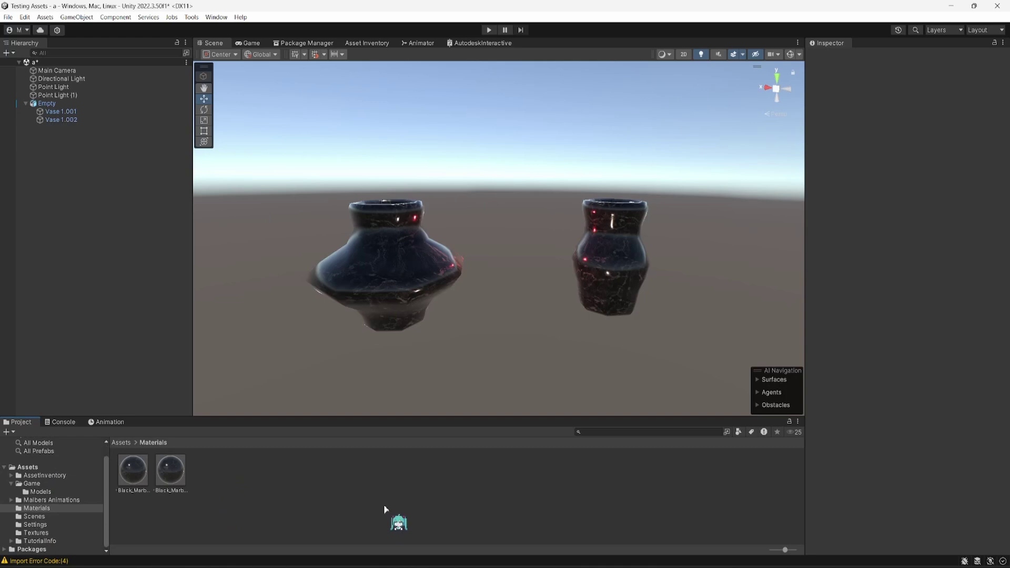
left_click(176, 470)
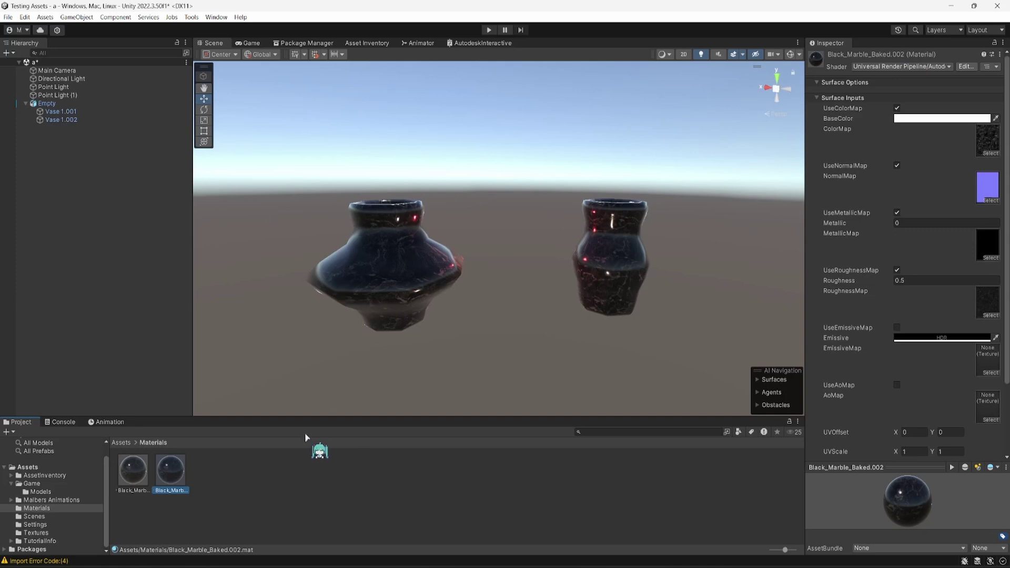
left_click(133, 470)
left_click(175, 466)
left_click(131, 468)
left_click(183, 470)
- Check the baked maps in the project's Textures folder and return to the Models folder
left_click(126, 443)
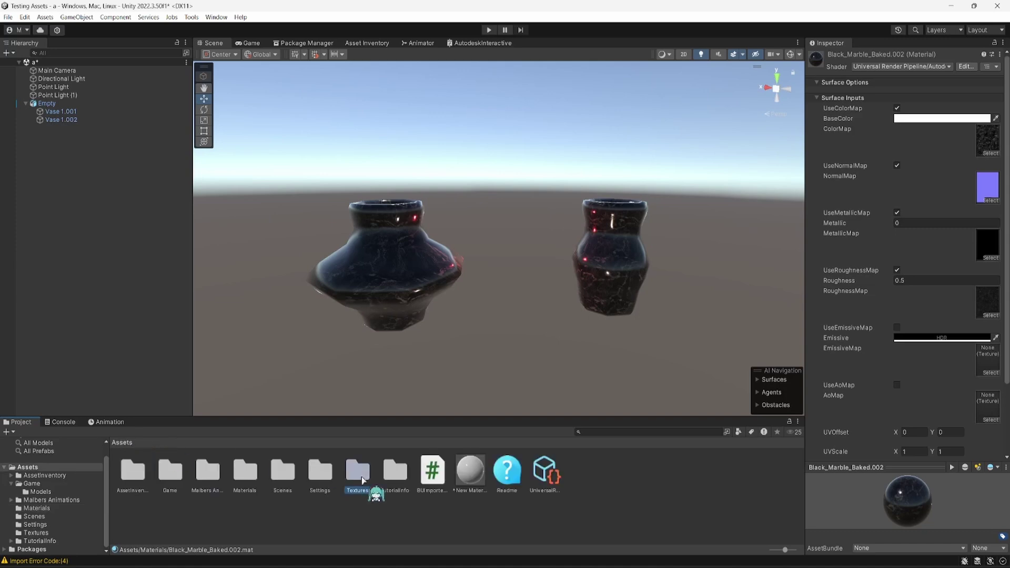
double_click(358, 473)
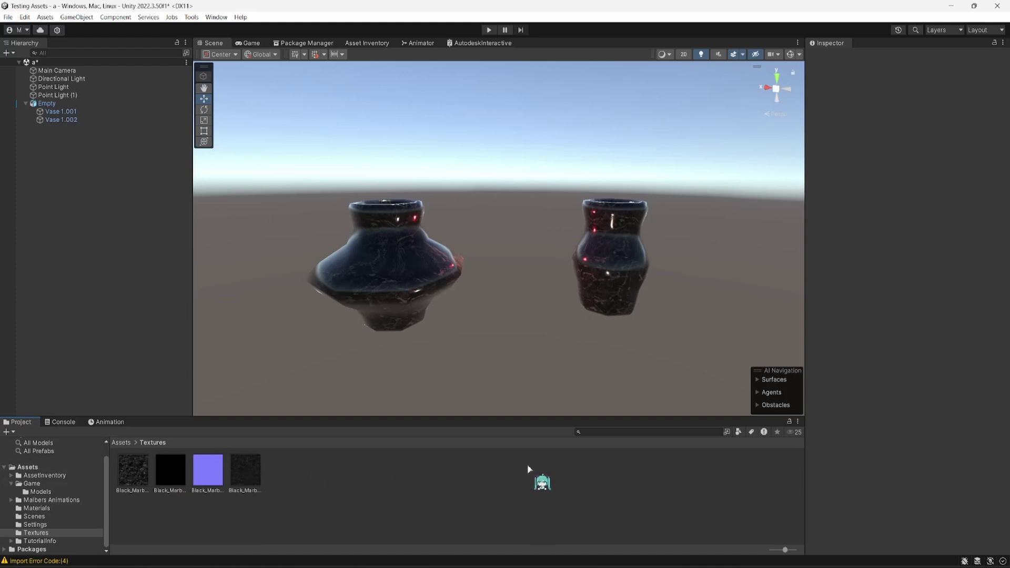
left_click(121, 443)
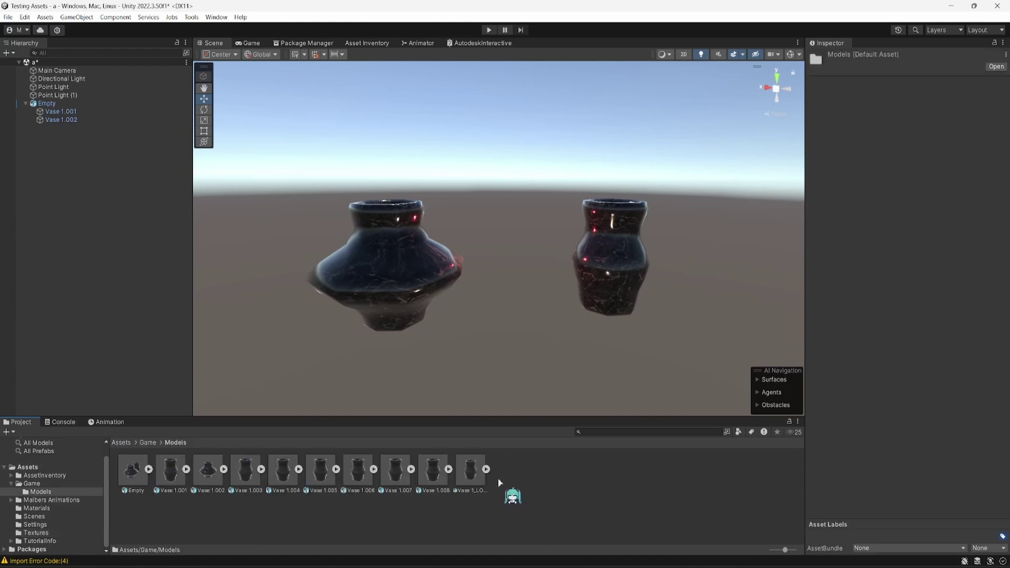
left_click(500, 482)
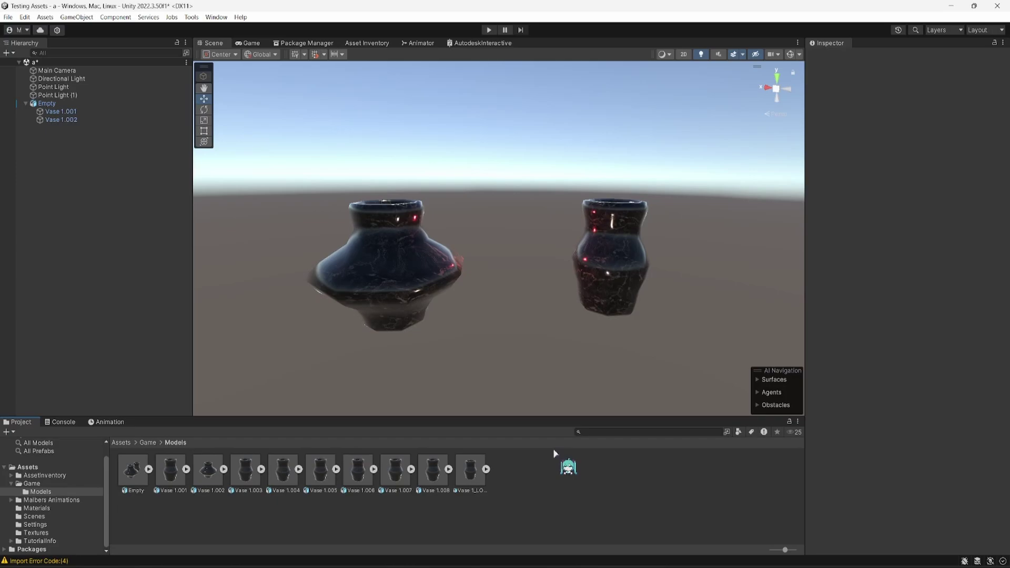
- Switch to Blender and examine Vase 1.001's mesh cage in Edit Mode together with its Subdivision modifier
key("alt+Tab")
scroll(535, 340, "up", 4)
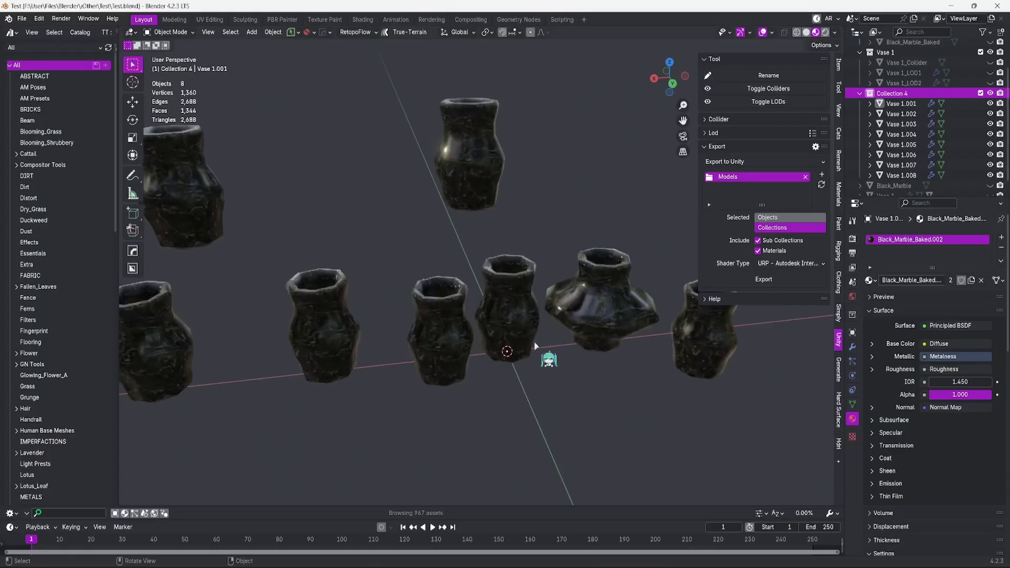
middle_click_drag(534, 343, 527, 368)
middle_click_drag(532, 394, 501, 396, "shift")
scroll(523, 343, "up", 2)
left_click(498, 274)
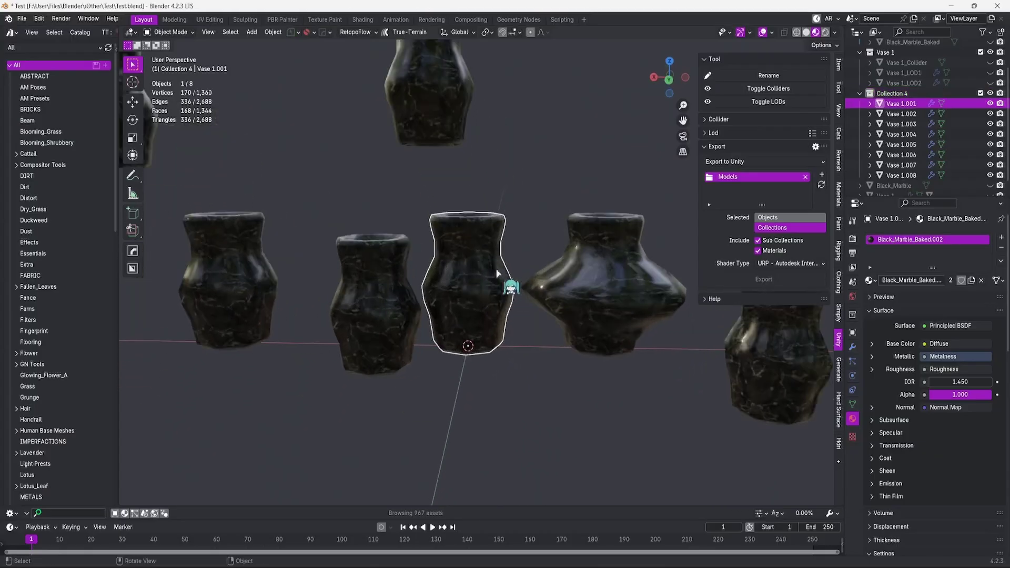
key("Tab")
middle_click_drag(515, 226, 552, 227, "shift")
scroll(574, 228, "up", 2)
left_click(547, 234)
middle_click_drag(460, 305, 441, 311)
middle_click_drag(441, 311, 429, 264, "shift")
scroll(429, 263, "up", 2)
left_click(852, 347)
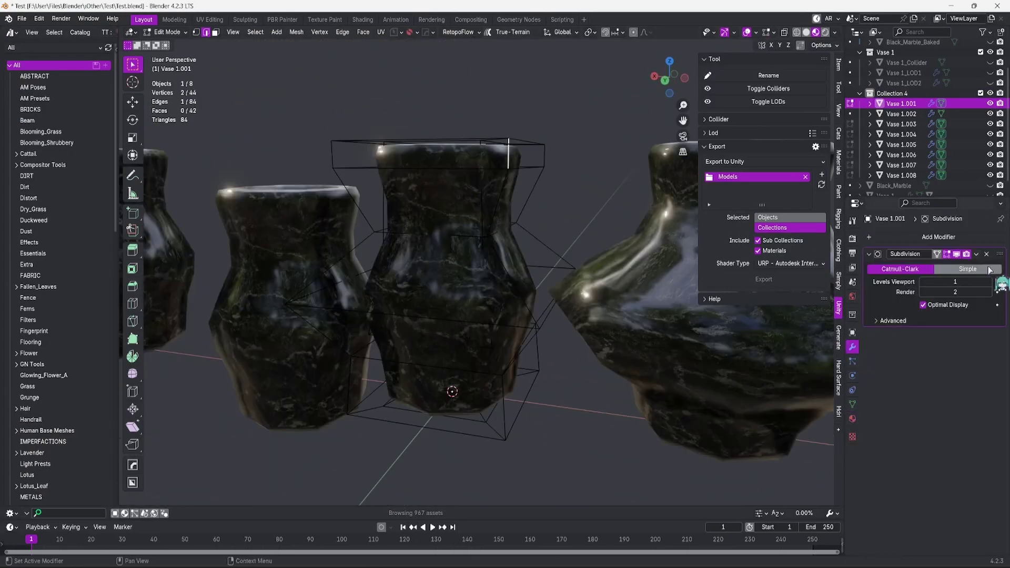
- Compare Vase 1.001's subdivided surface in Object Mode with its base cage in Edit Mode, finishing in Object Mode with nothing selected
middle_click_drag(551, 190, 523, 282, "shift")
key("Tab")
scroll(558, 247, "down", 1)
scroll(548, 252, "up", 3)
scroll(549, 252, "down", 4)
scroll(557, 254, "up", 2)
key("Tab")
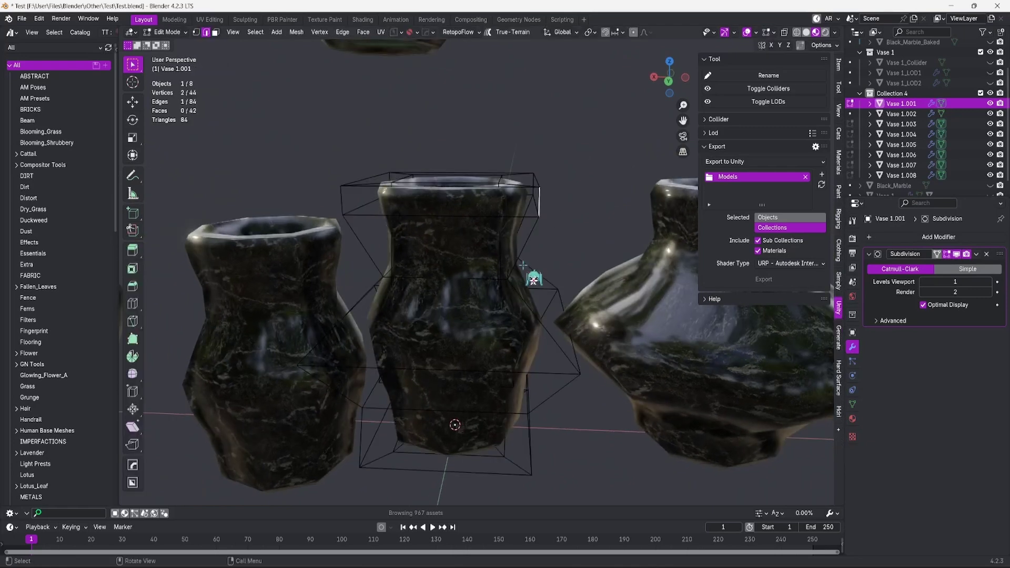
key("Tab")
middle_click_drag(589, 224, 607, 208)
left_click(573, 242)
scroll(584, 232, "down", 4)
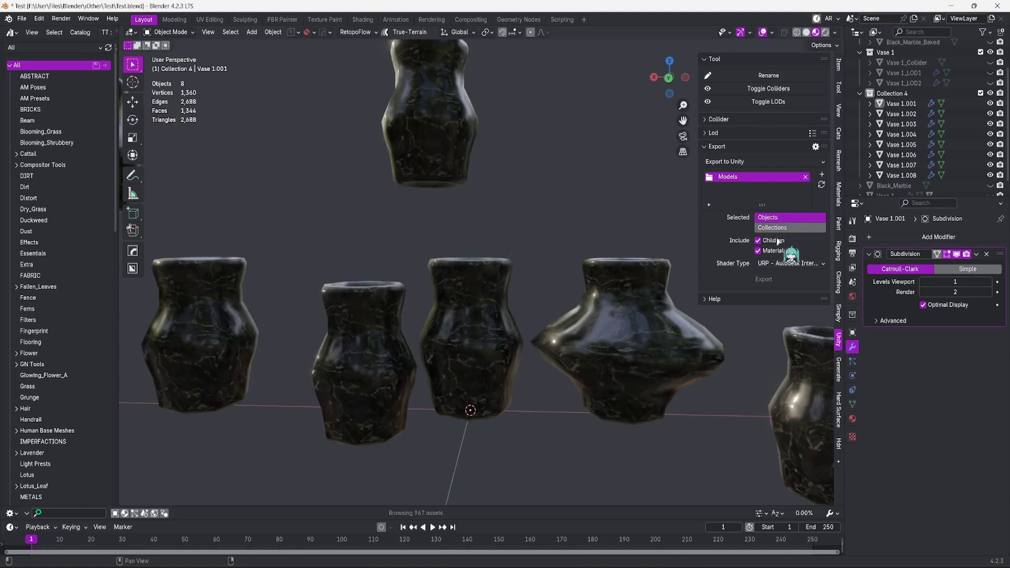
- Select Vase 1.001 in Collection 4, hide it and toggle its viewport visibility several times
left_click(973, 103)
middle_click_drag(492, 315, 567, 215)
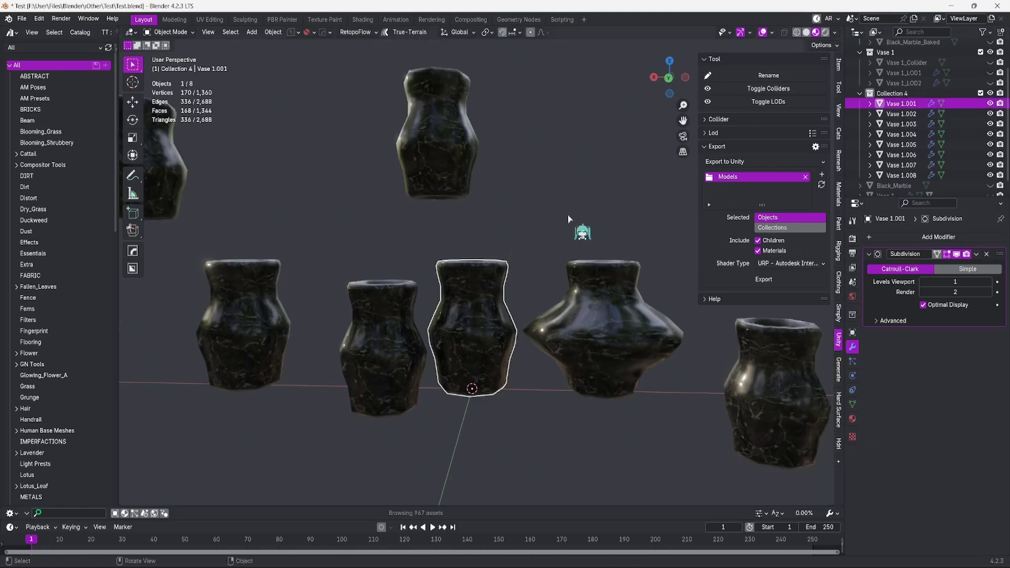
key("h")
left_click(990, 104)
left_click(990, 105)
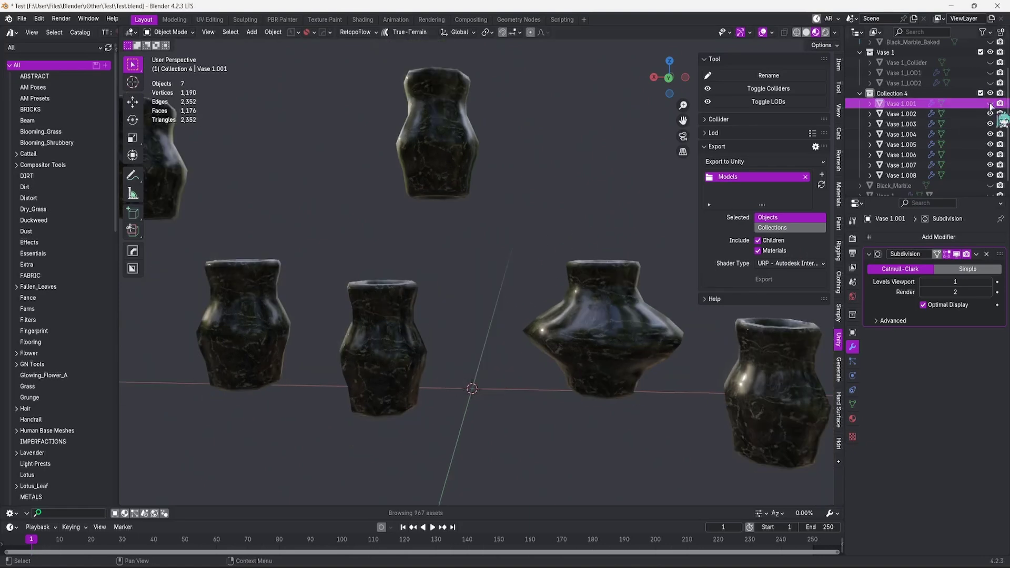
left_click(990, 104)
left_click(990, 104)
left_click(990, 104)
left_click(991, 104)
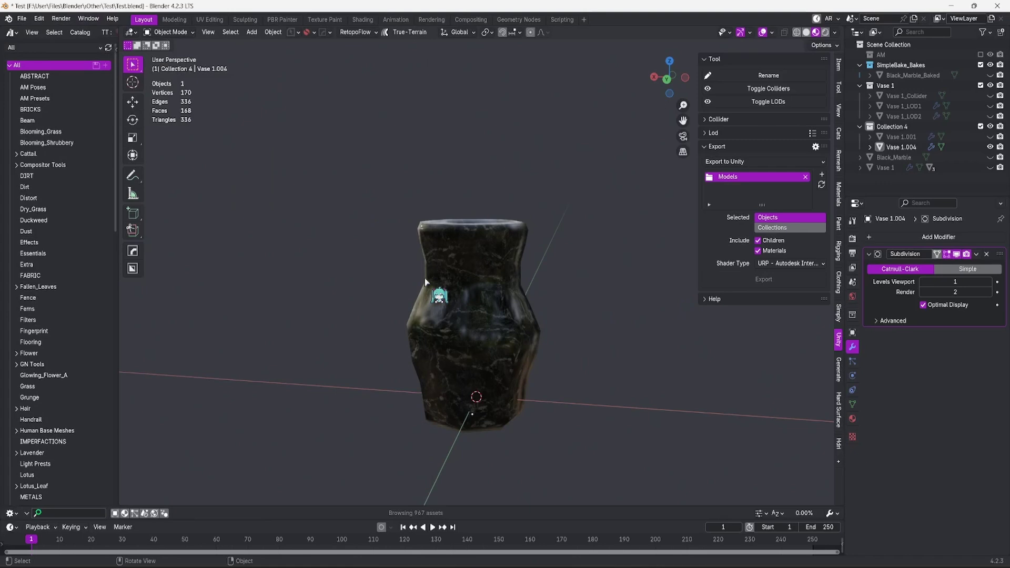
left_click(425, 282)
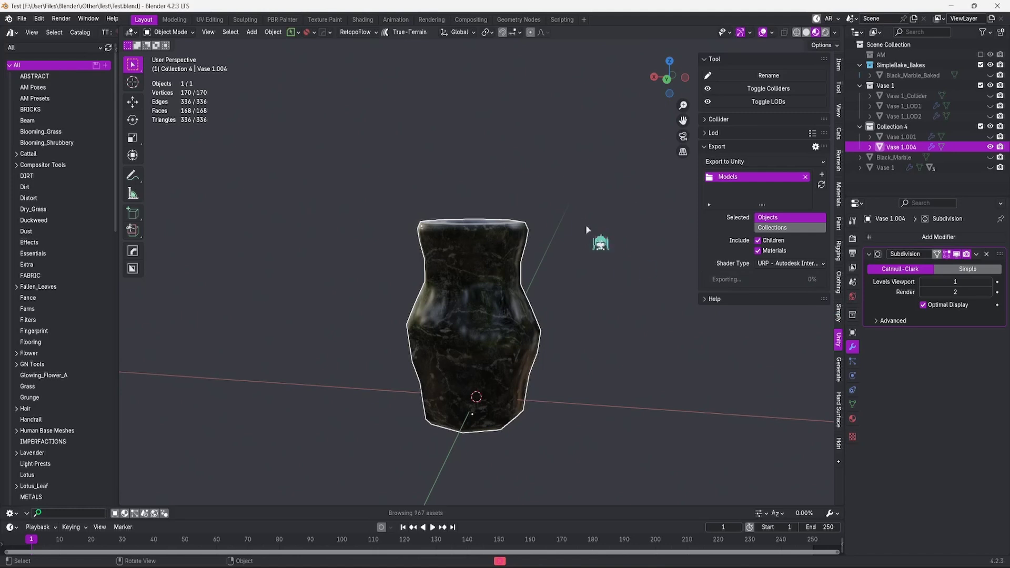
- Turn off Automatically Pack Resources for the file's external data
left_click(25, 20)
mouse_move(95, 197)
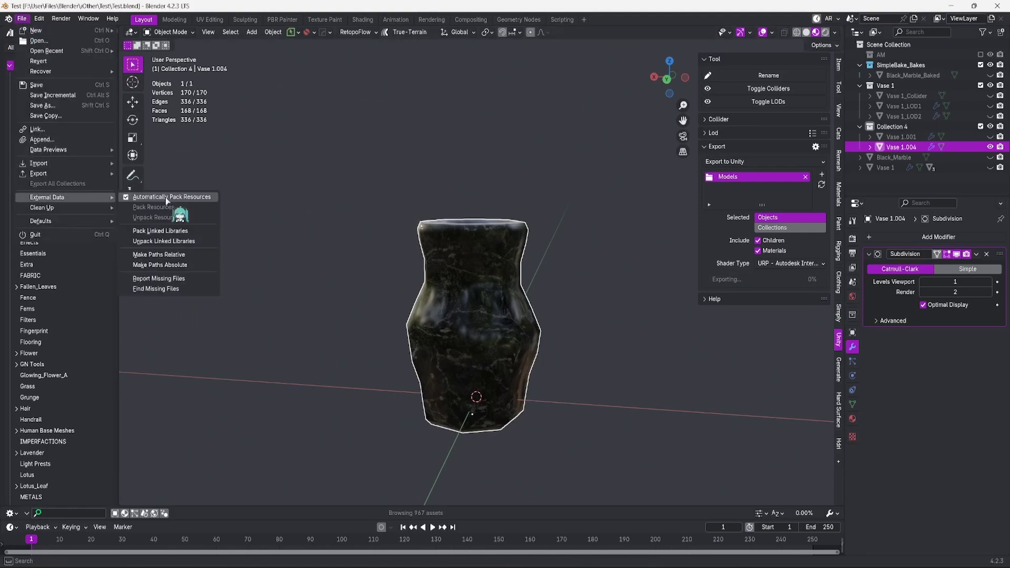
left_click(210, 198)
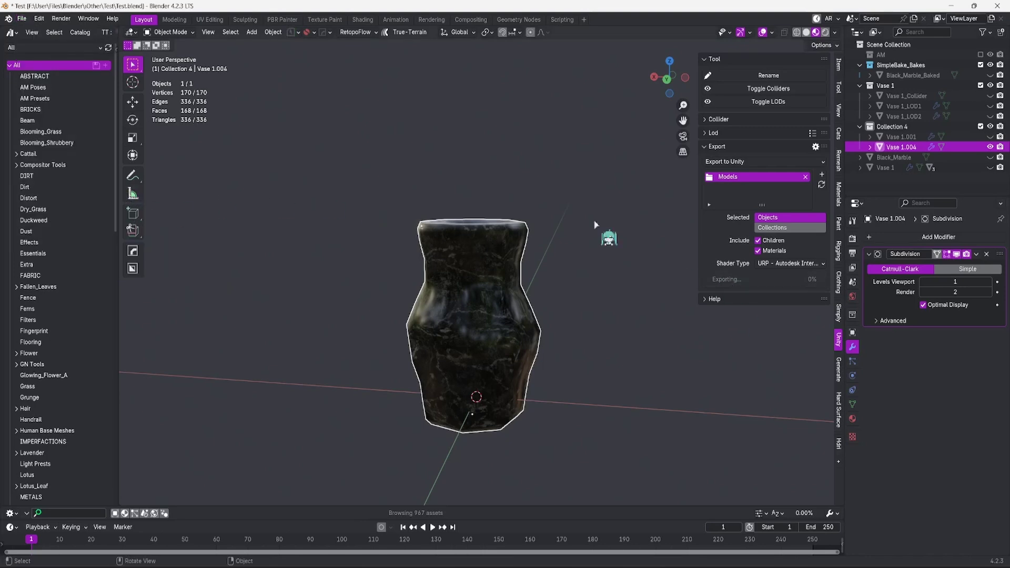
- Disable and re-enable the Blender to Unity add-on in the Preferences, and export Vase 1.004 to the Models folder
left_click(39, 19)
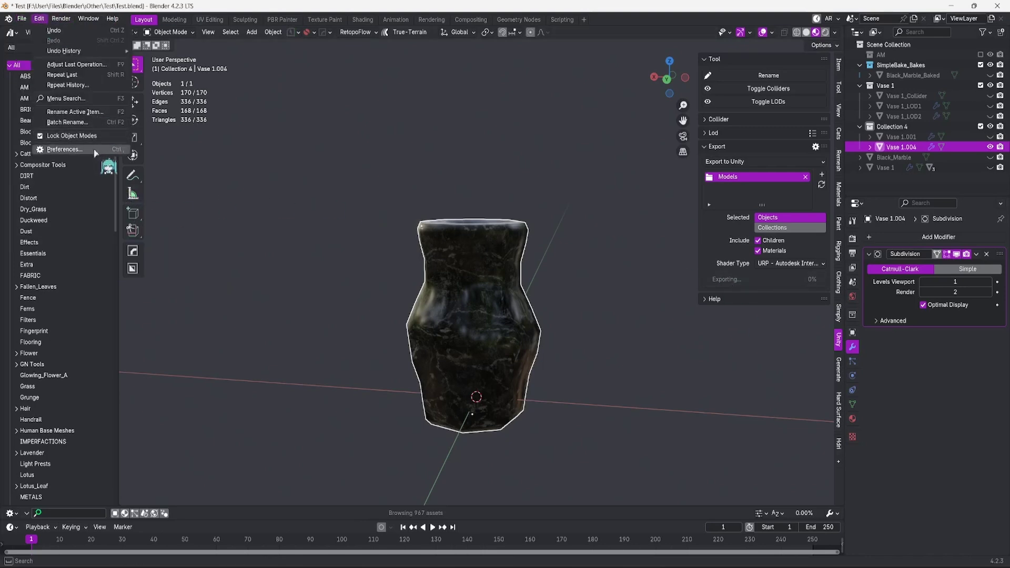
left_click(64, 150)
left_click_drag(208, 23, 467, 128)
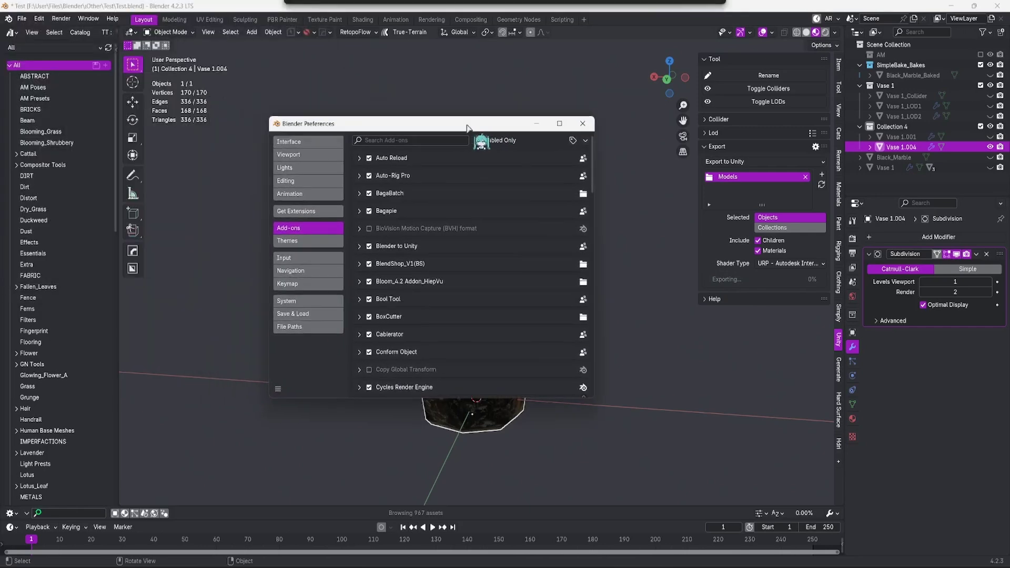
left_click(369, 247)
left_click(370, 247)
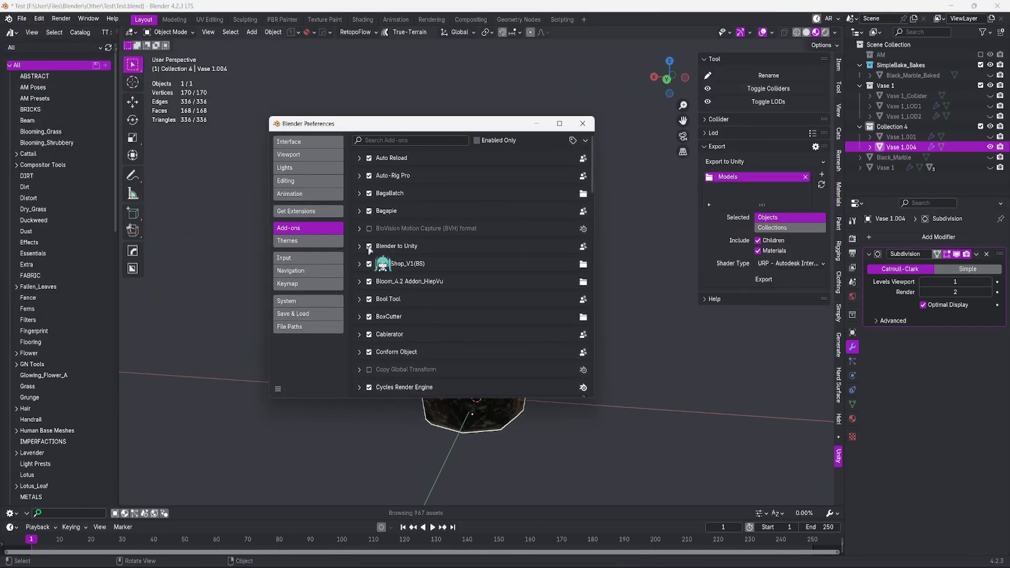
left_click(582, 124)
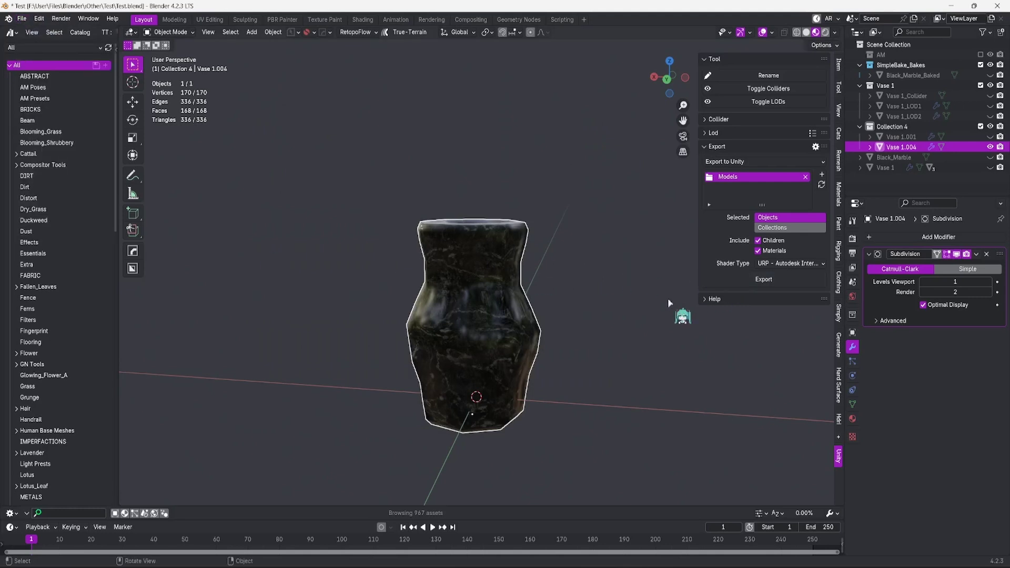
left_click(748, 281)
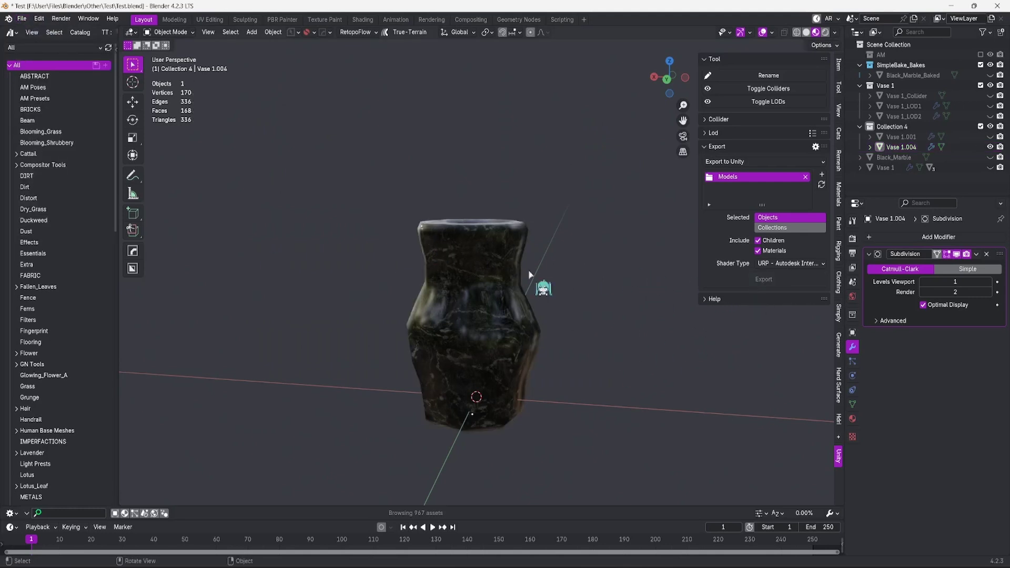